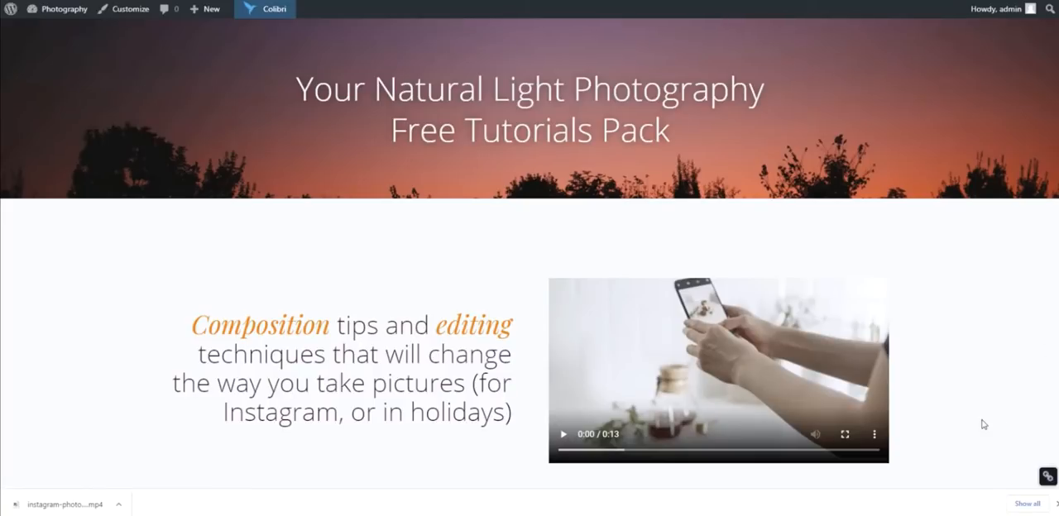
- Review the finished photography landing page's sections, from the hero through testimonials and lesson contents to the trainer and sign-up form
scroll(940, 367, down, 1)
scroll(940, 368, down, 4)
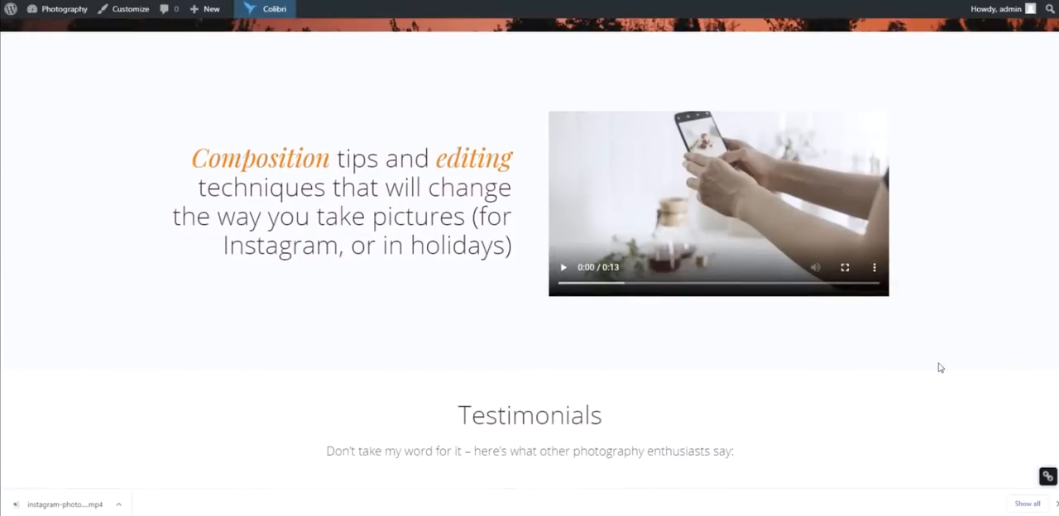
scroll(940, 367, down, 2)
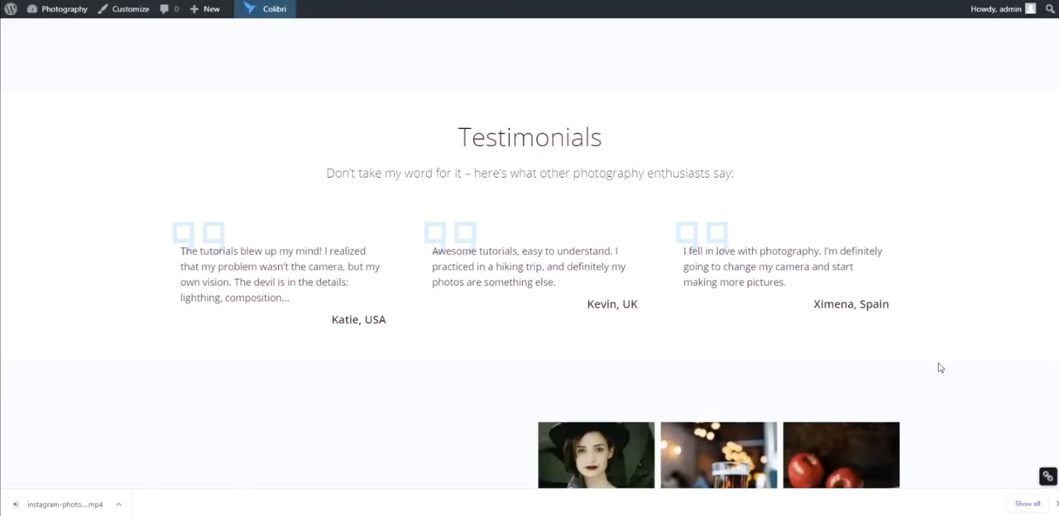
scroll(890, 396, down, 3)
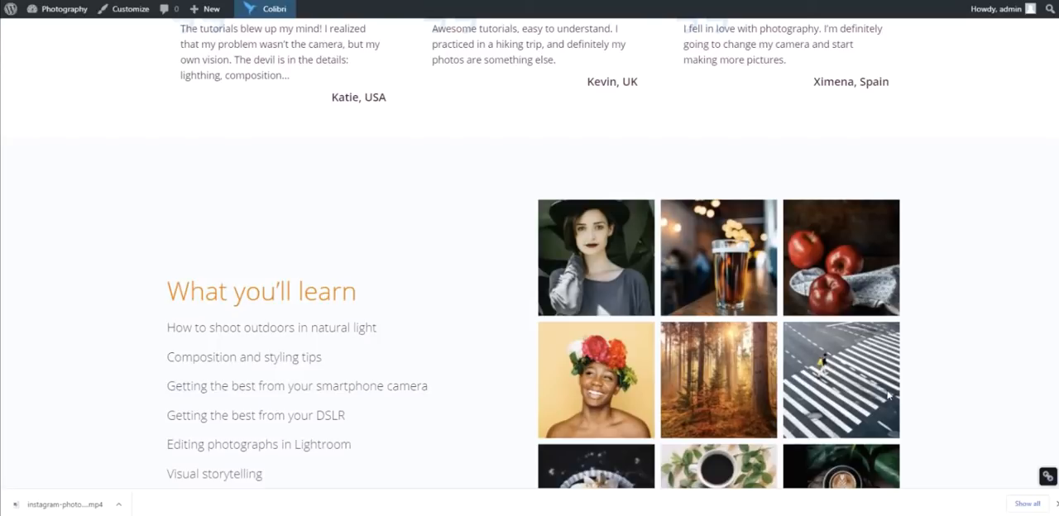
scroll(890, 395, down, 2)
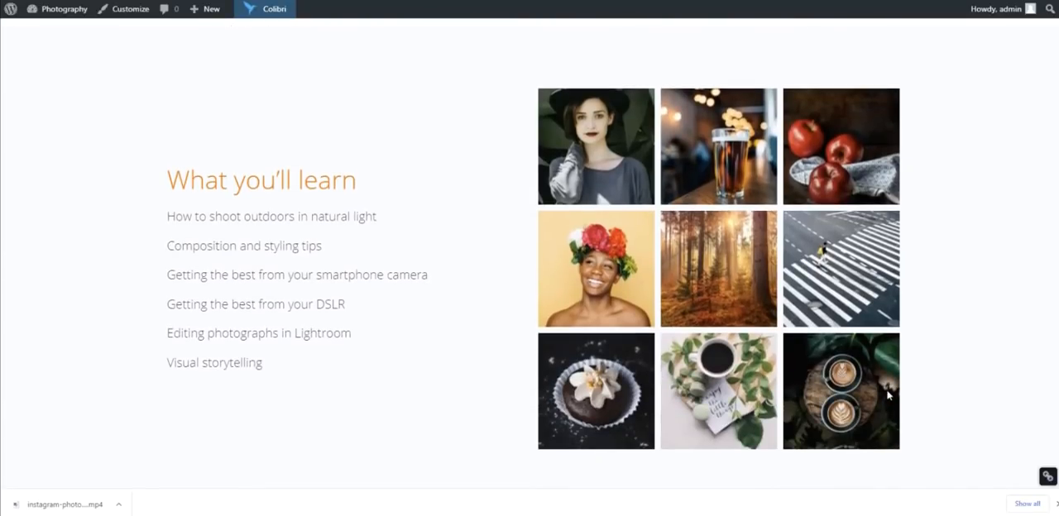
scroll(889, 396, down, 10)
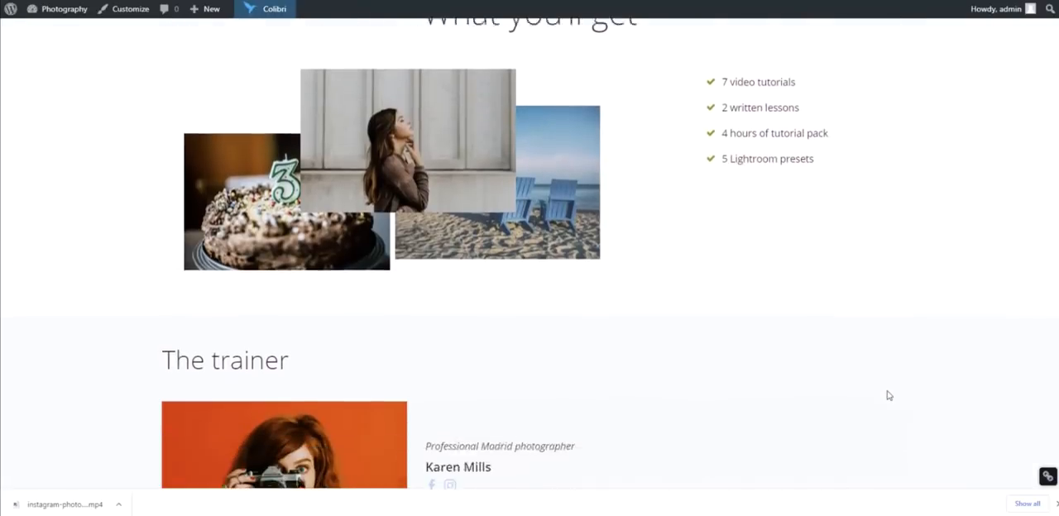
scroll(890, 396, down, 5)
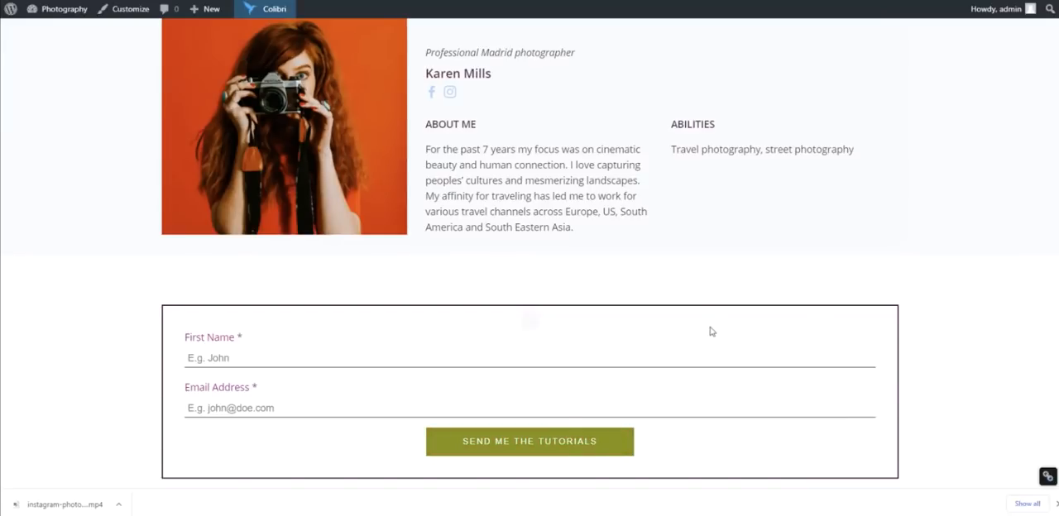
scroll(710, 332, up, 12)
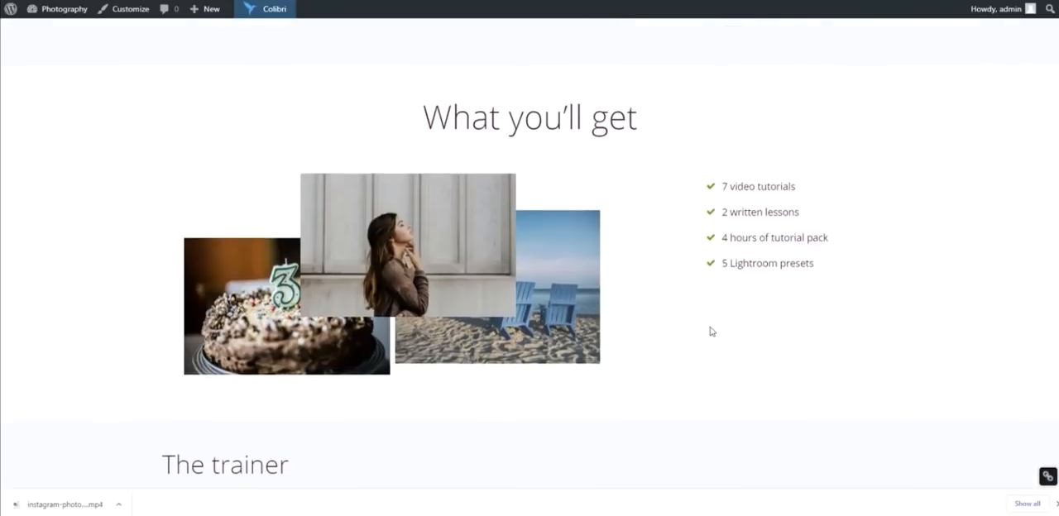
scroll(711, 332, up, 10)
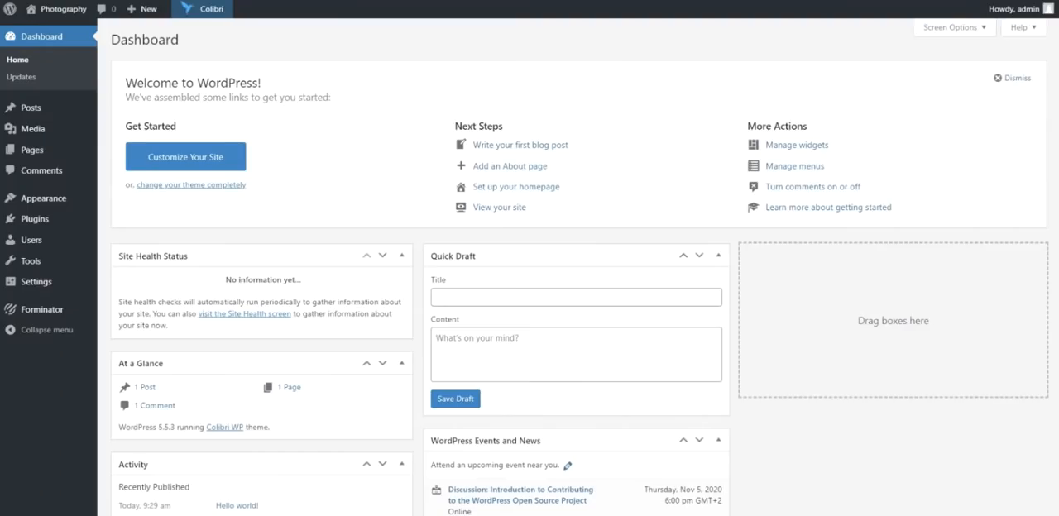
- Look at the installed plugins and open the plugin search for adding new ones
mouse_move(49, 221)
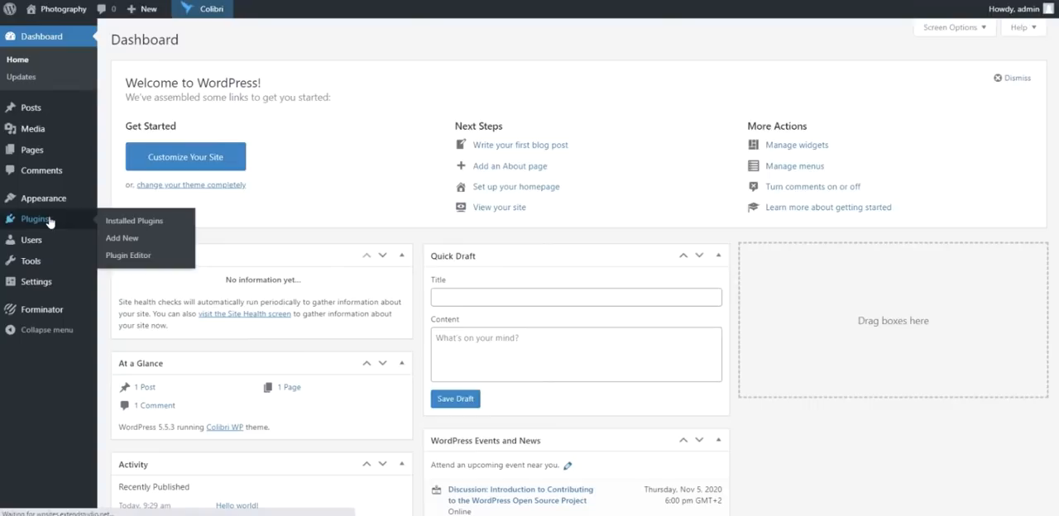
click(50, 220)
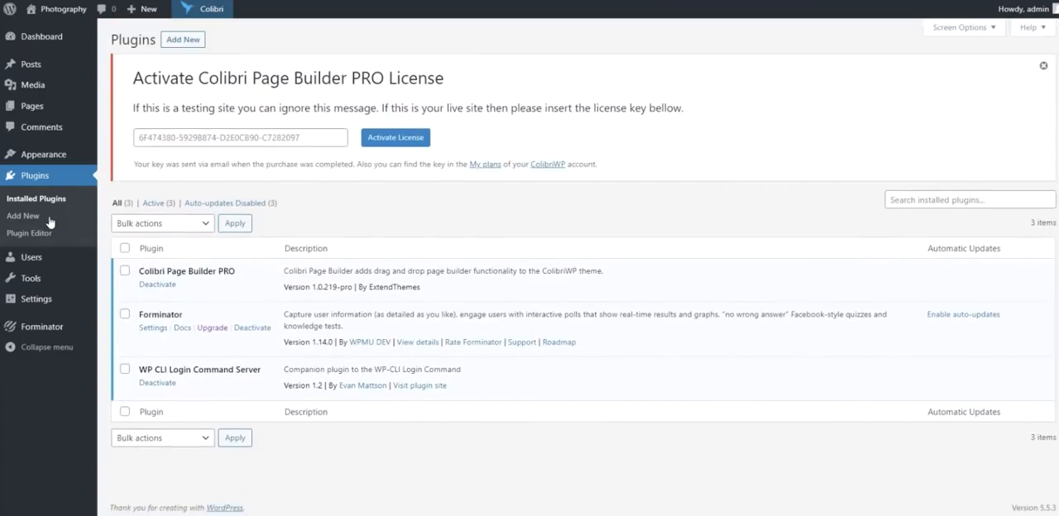
click(190, 40)
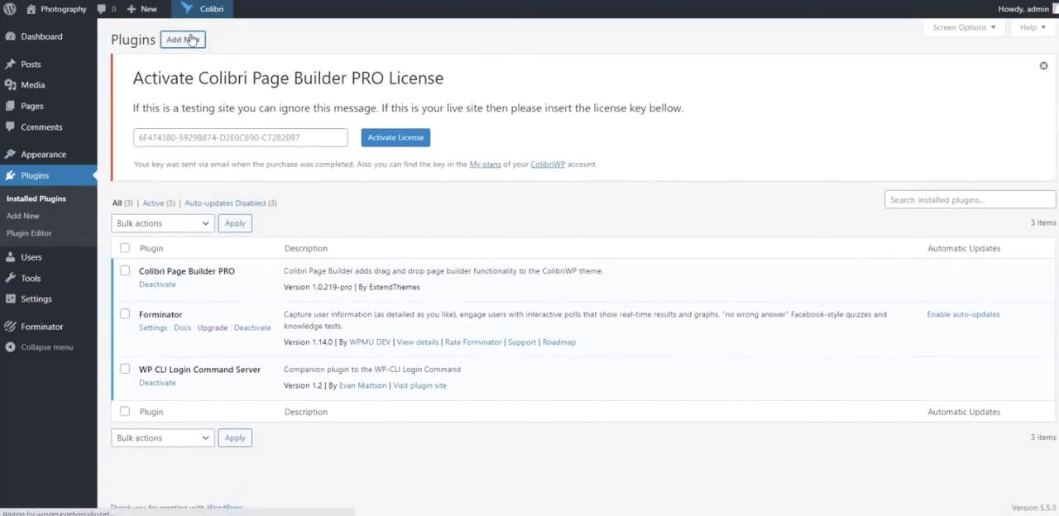
click(887, 218)
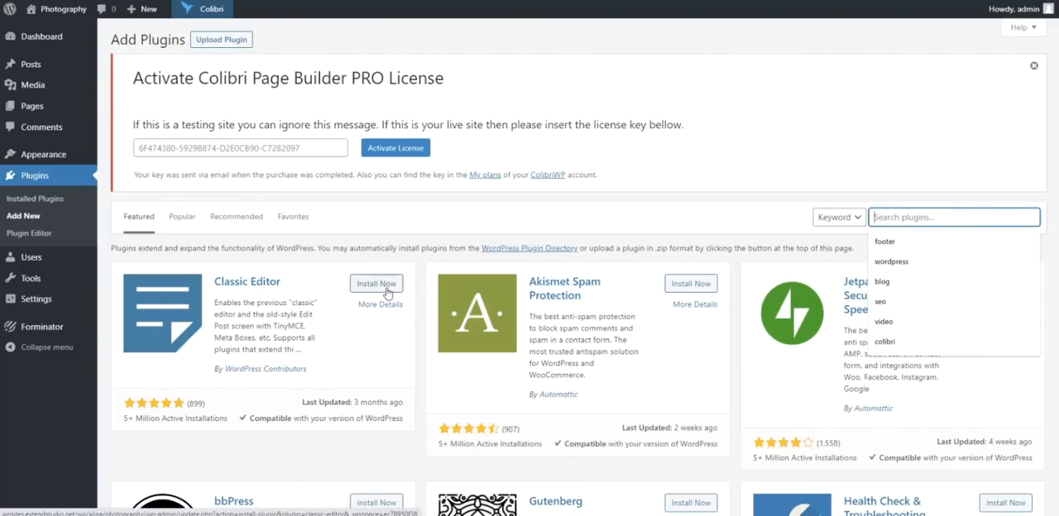
- Look at the installed themes and open the theme search for adding new ones
mouse_move(48, 154)
click(146, 157)
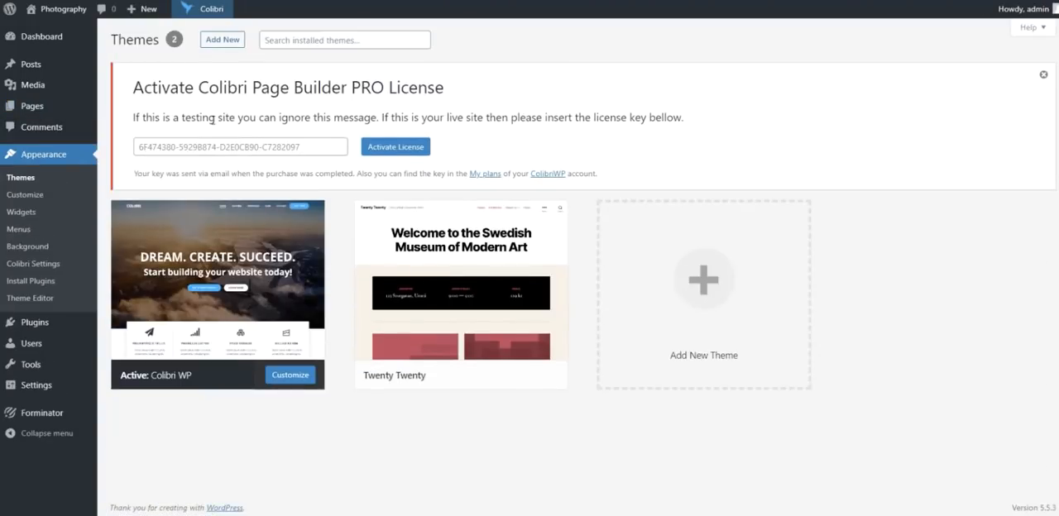
click(222, 39)
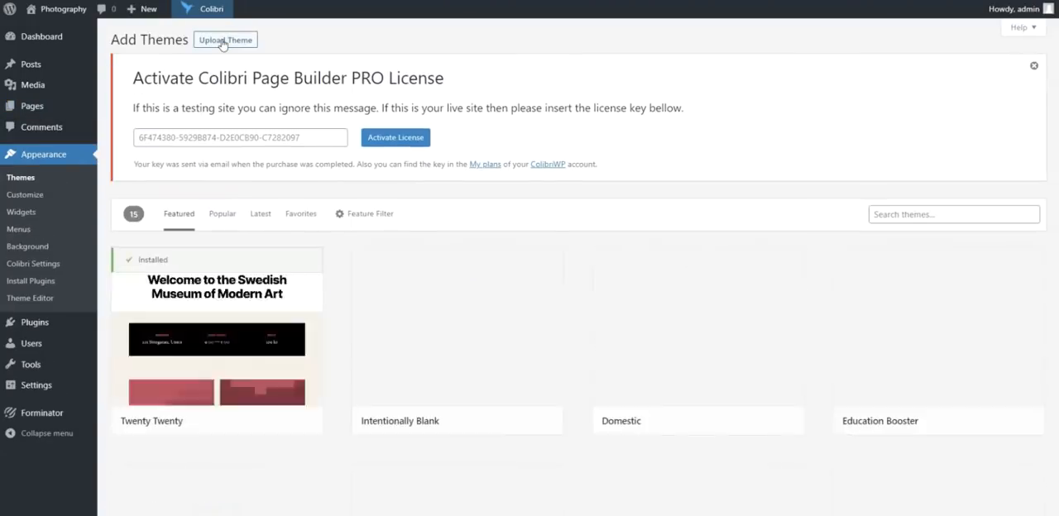
click(891, 217)
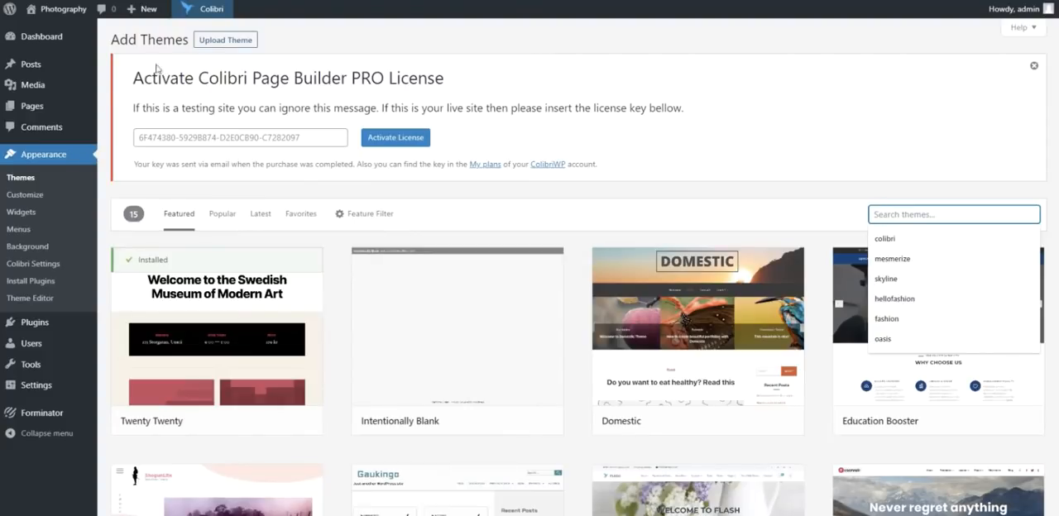
- Create a new page titled "Your Natural Light Photography Free Tutorials Pack" and open it for editing in Colibri
click(51, 109)
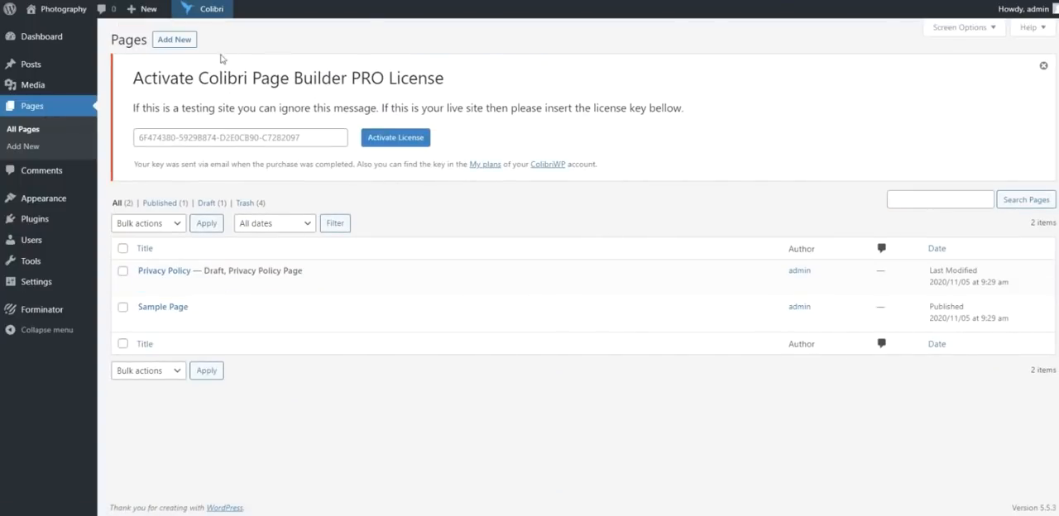
click(183, 42)
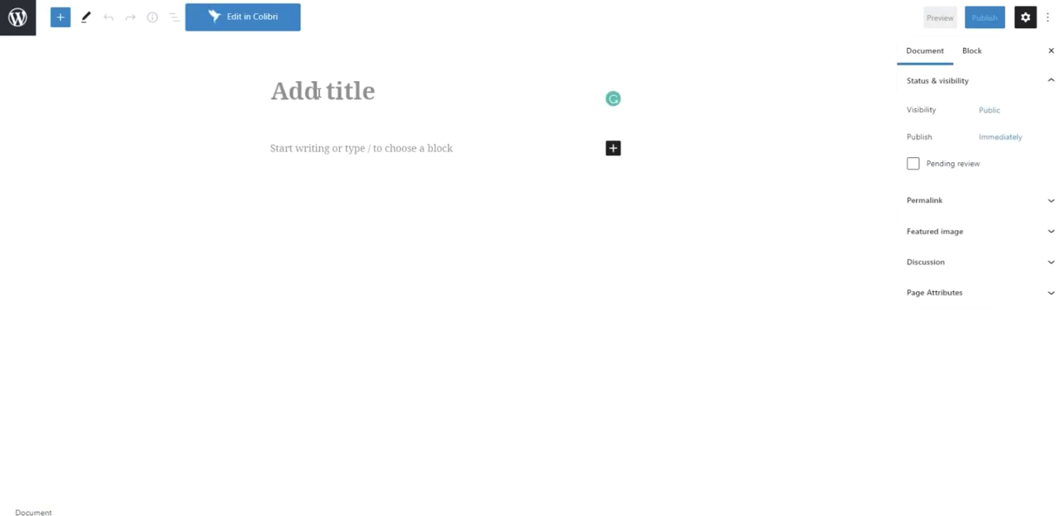
text(Your Natural Light Photography Free Tutorials Pack)
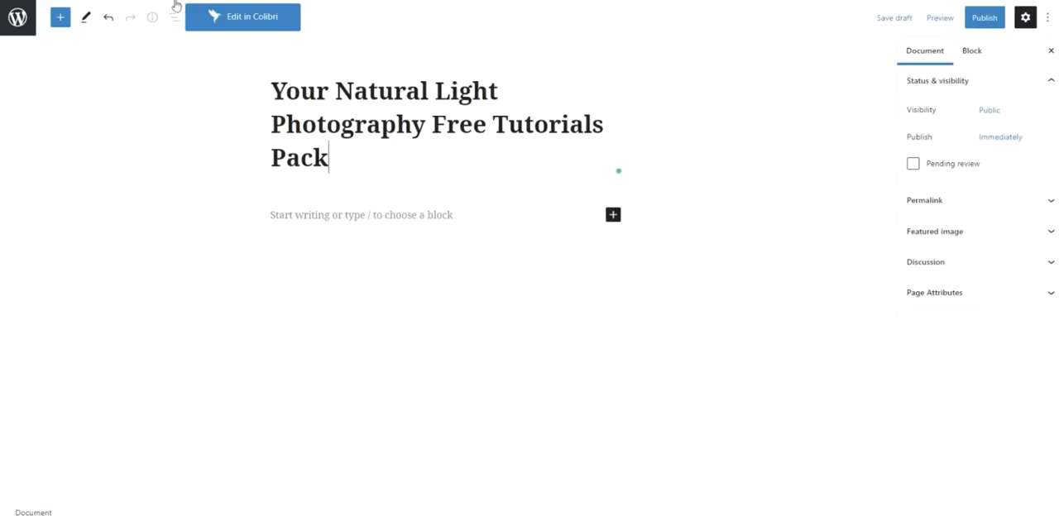
click(239, 16)
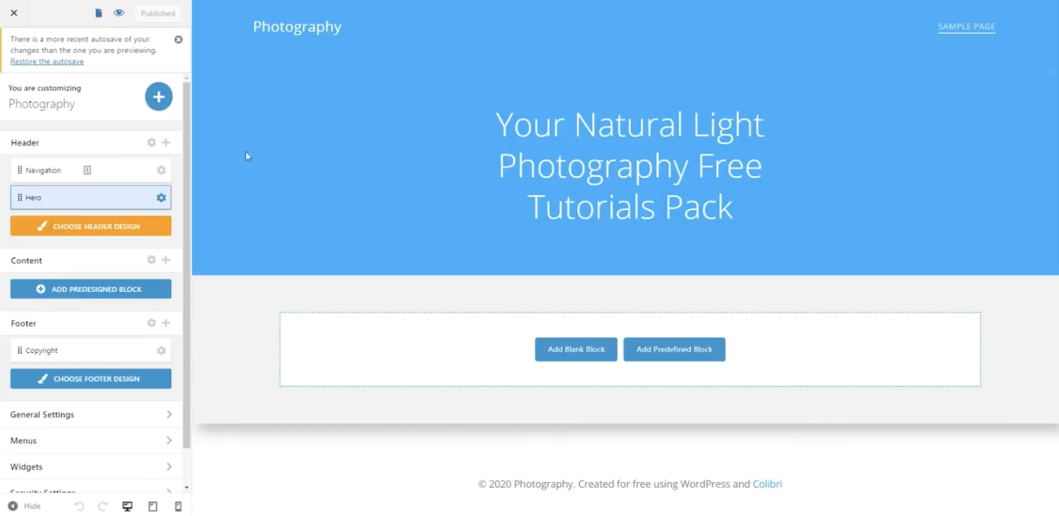
- Delete the Photography logo and remove the whole navigation section from the page header
click(330, 27)
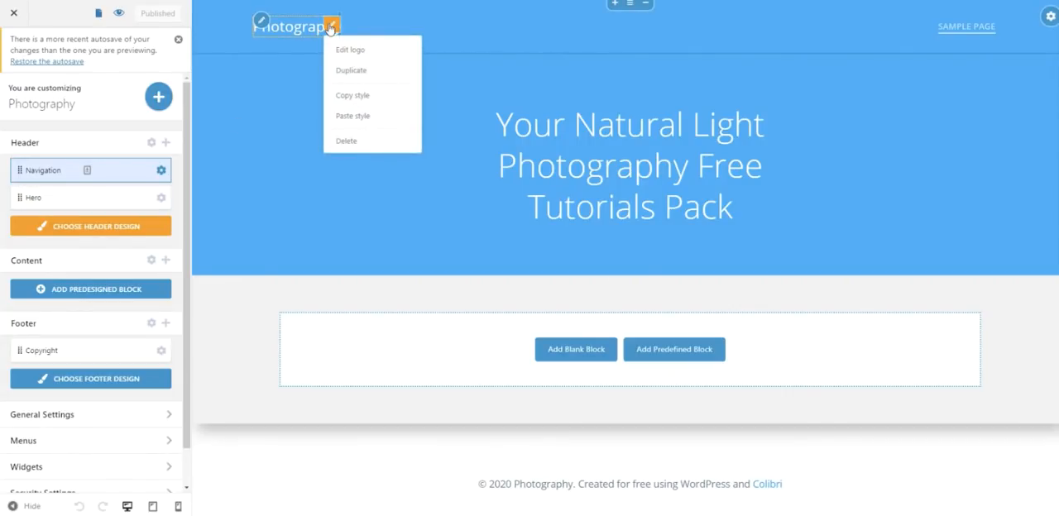
click(346, 142)
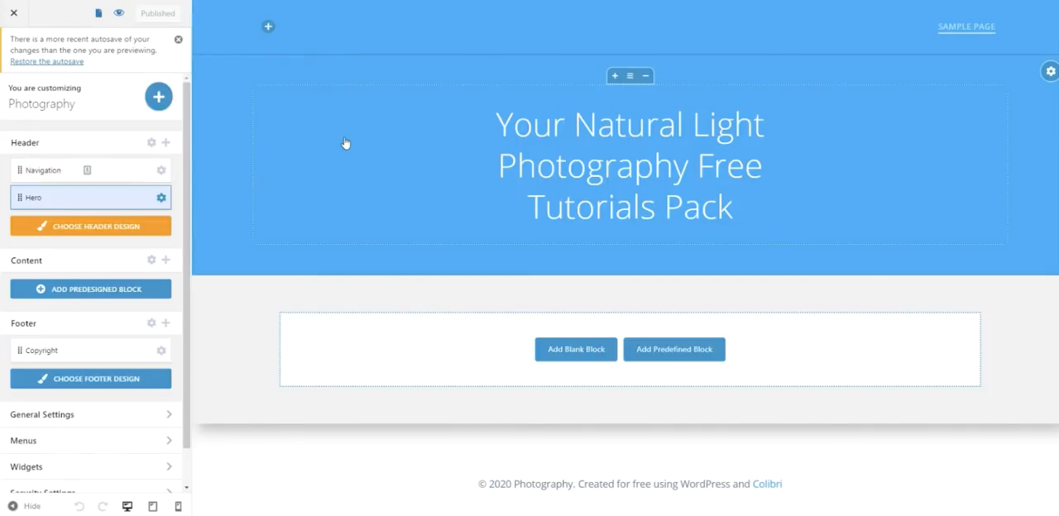
click(646, 5)
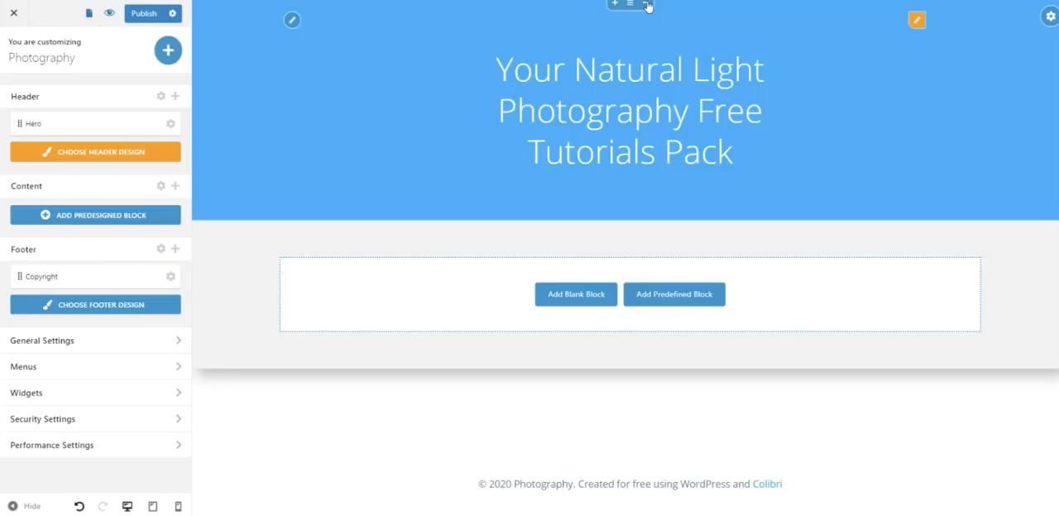
- Set the uncropped sunset photo with tree silhouettes as the hero's background image and shift its focal point slightly down and right
click(219, 124)
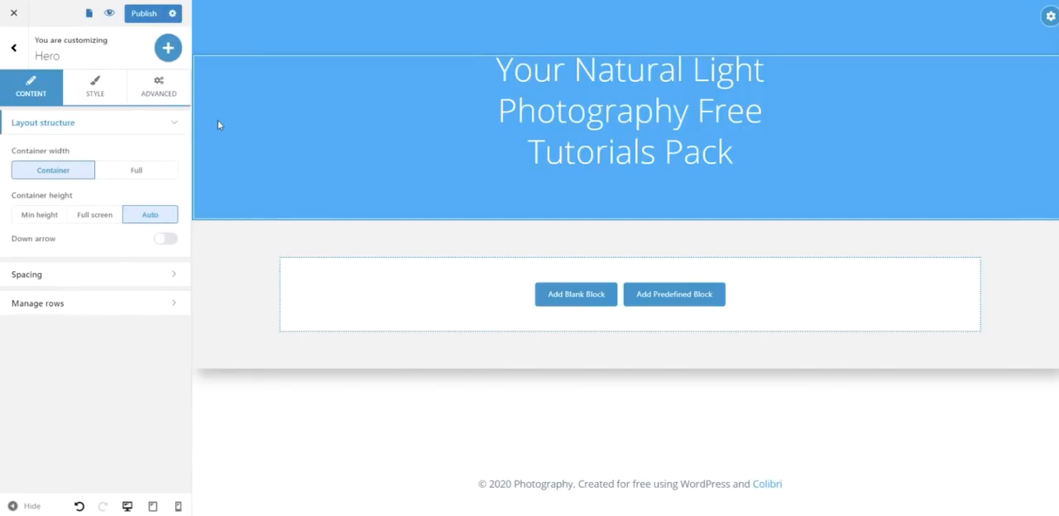
click(95, 87)
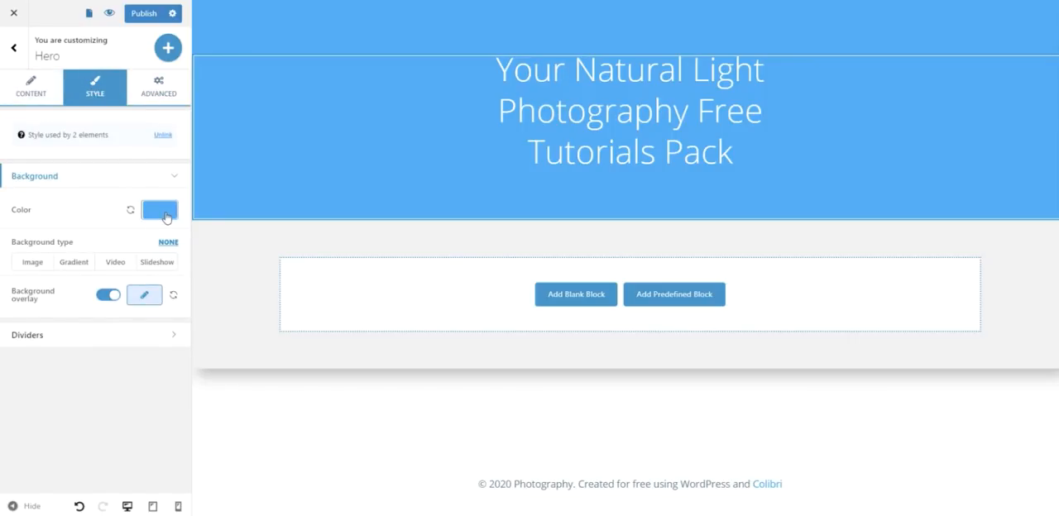
click(33, 263)
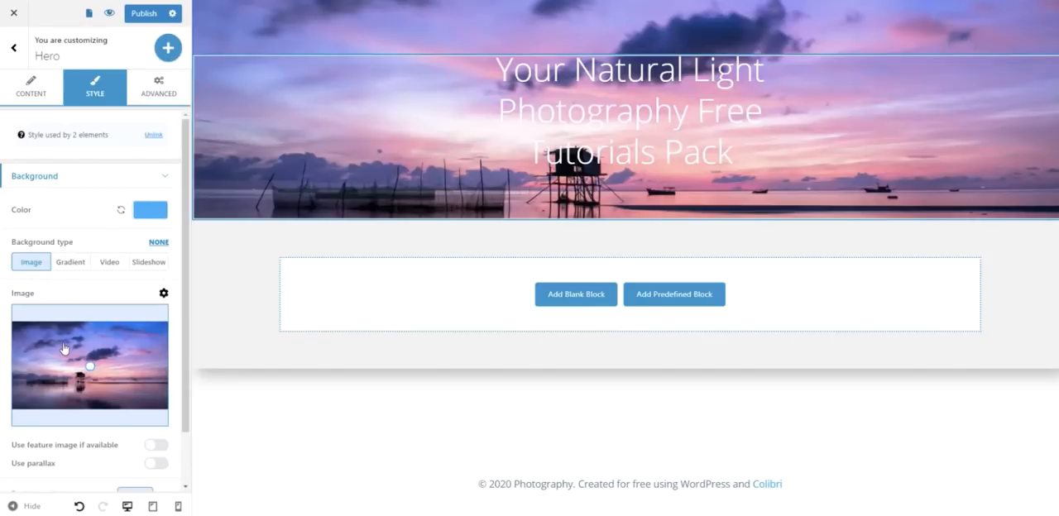
click(64, 349)
click(345, 158)
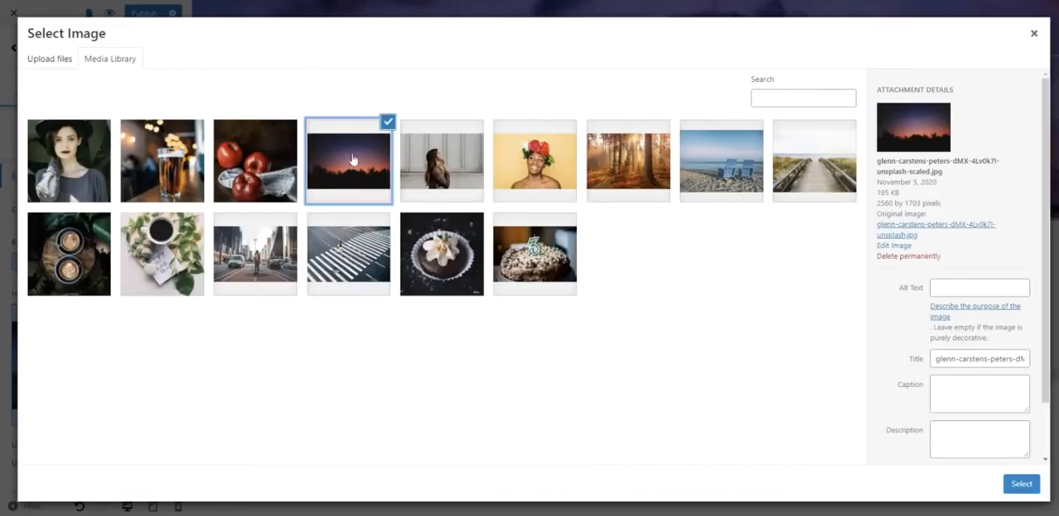
click(1024, 485)
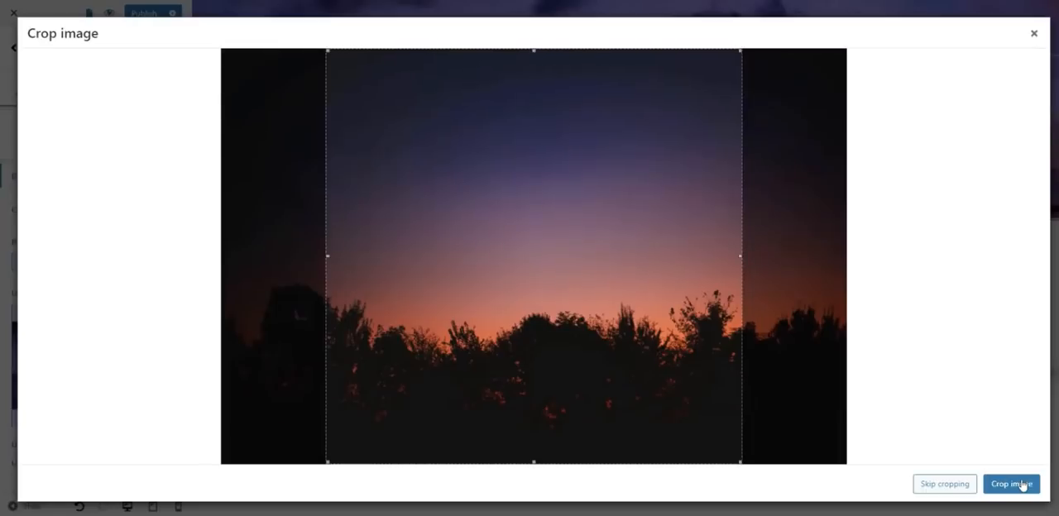
click(950, 487)
mouse_move(89, 366)
mouse_down()
mouse_move(92, 377)
mouse_move(93, 346)
mouse_move(95, 373)
mouse_move(74, 364)
mouse_move(93, 371)
mouse_up()
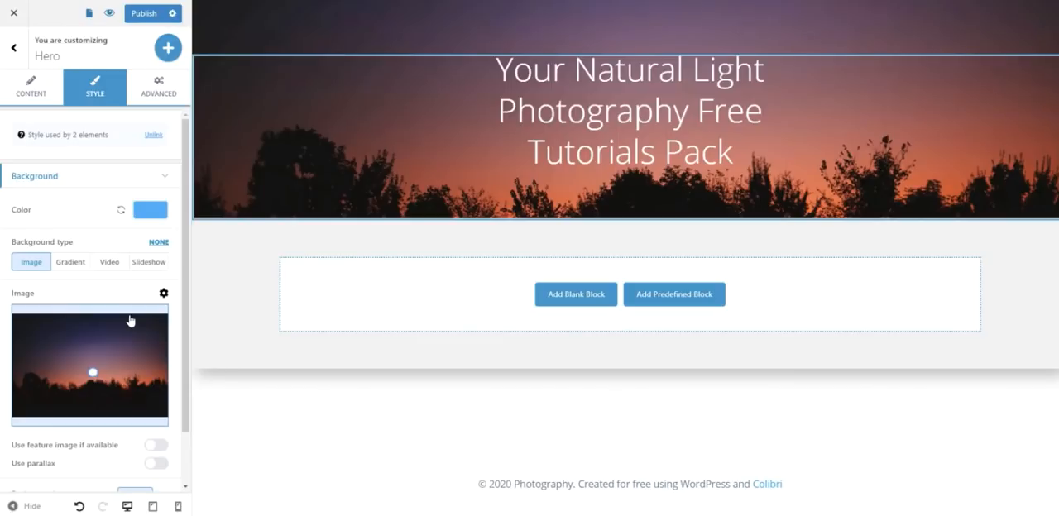
- Widen the hero's page title column so the text fits on two lines, and enable the title's text shadow
click(629, 117)
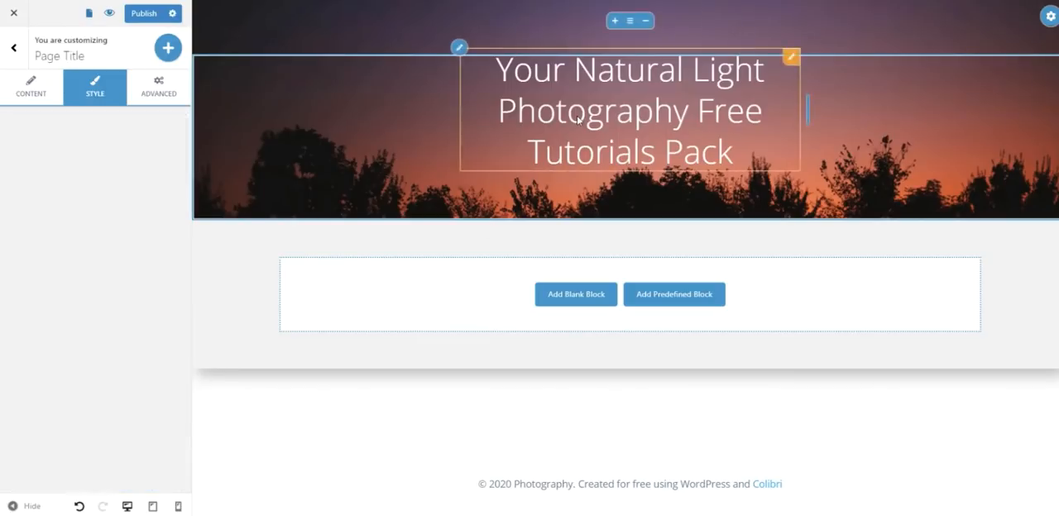
drag(815, 101, 946, 91)
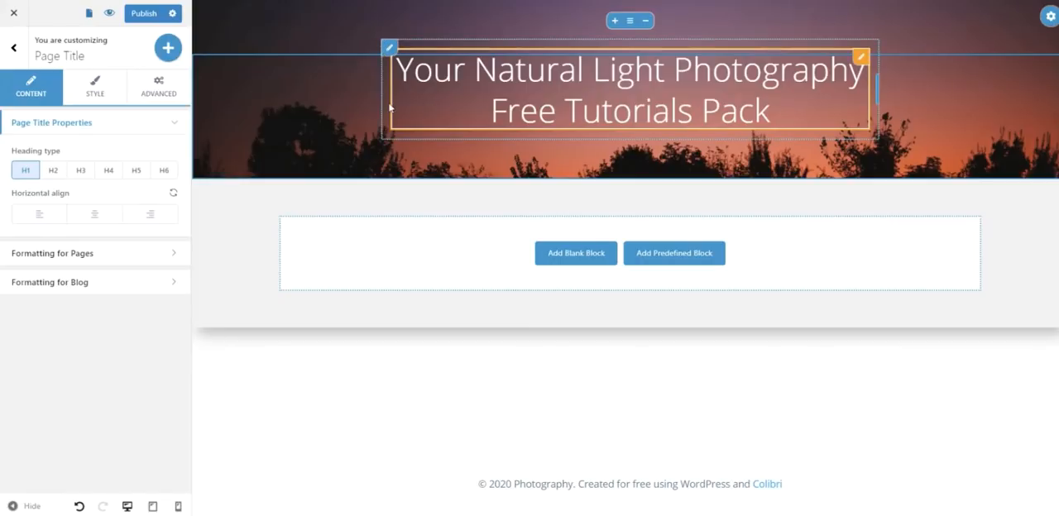
click(94, 85)
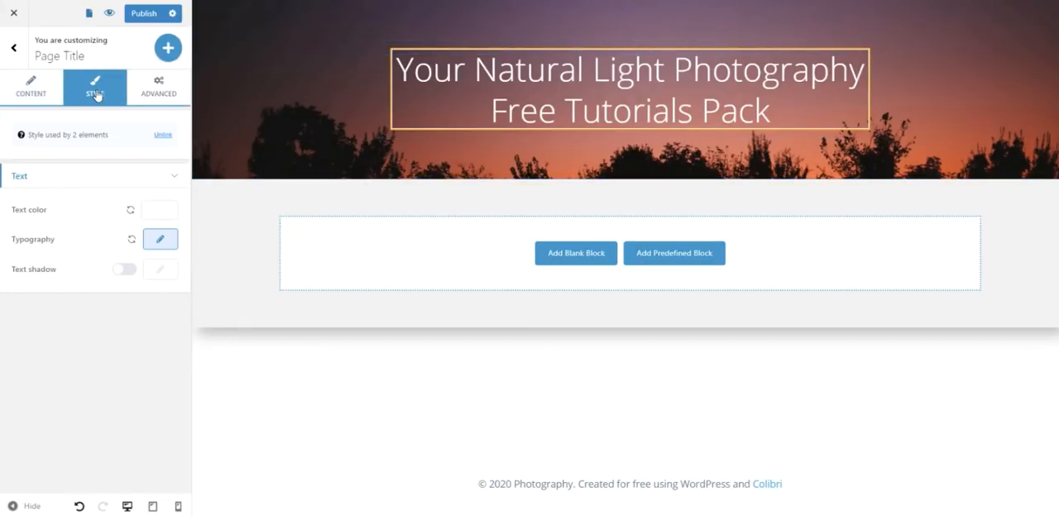
click(128, 269)
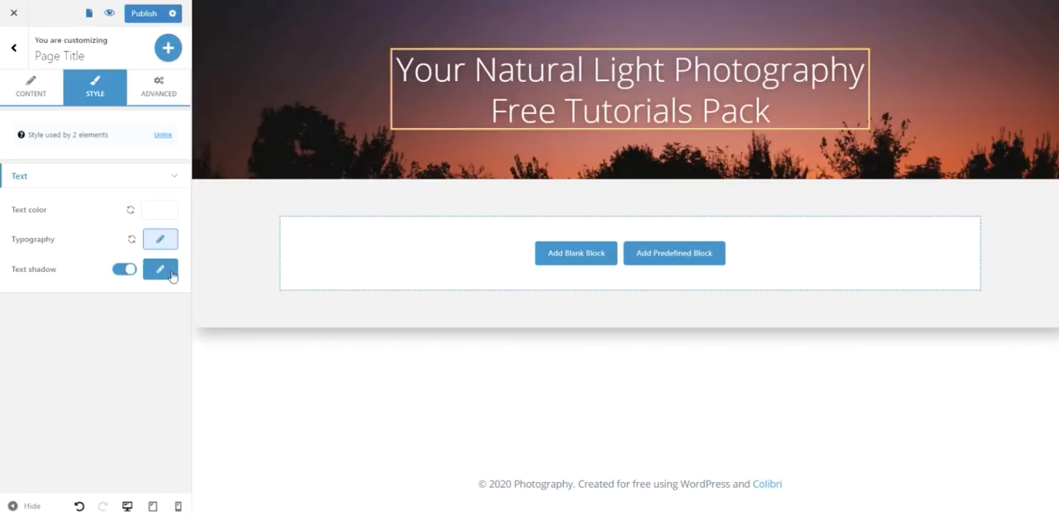
click(162, 271)
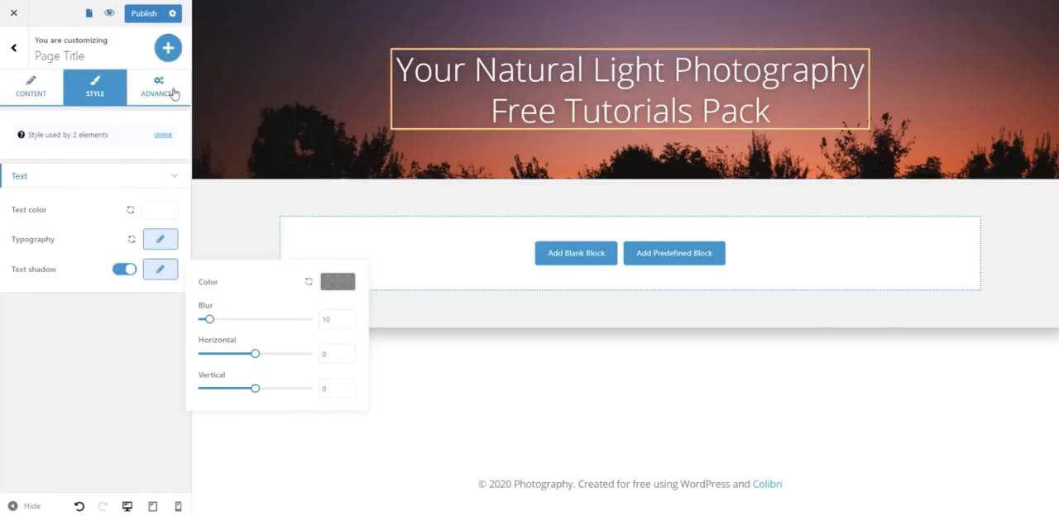
click(38, 92)
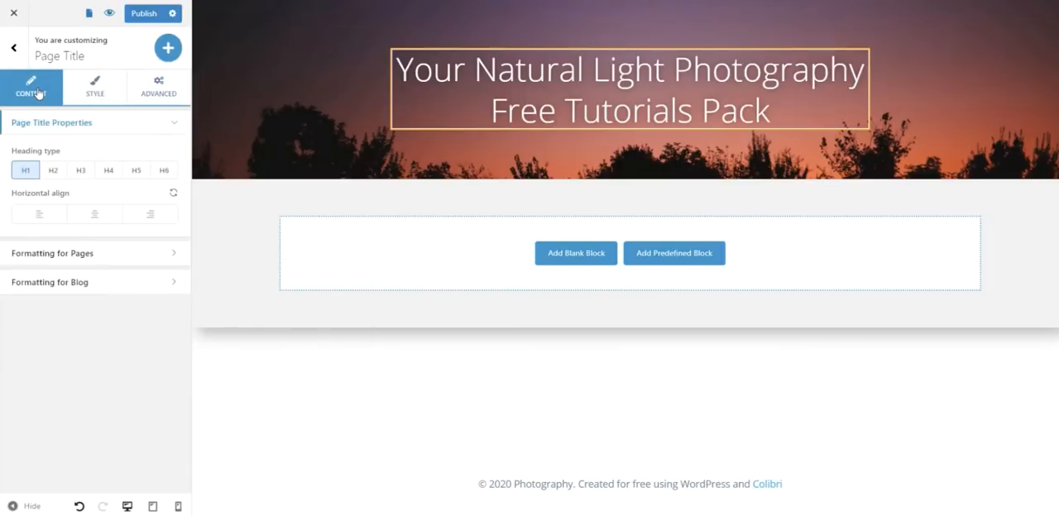
click(94, 91)
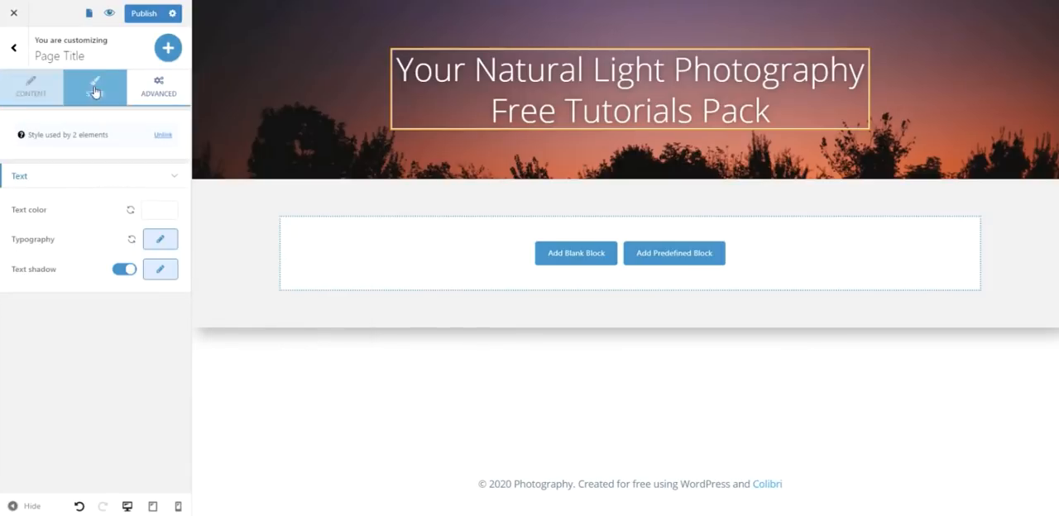
click(157, 92)
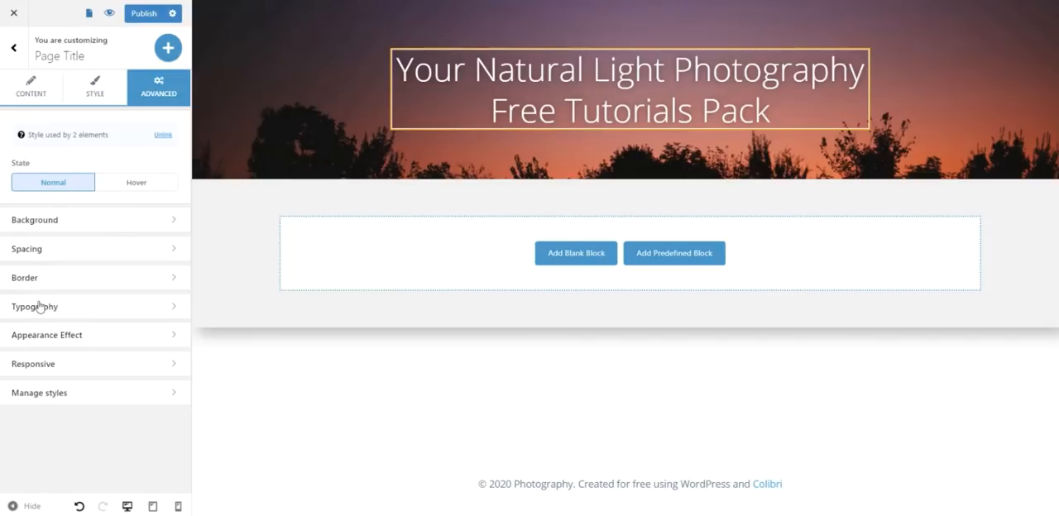
click(176, 365)
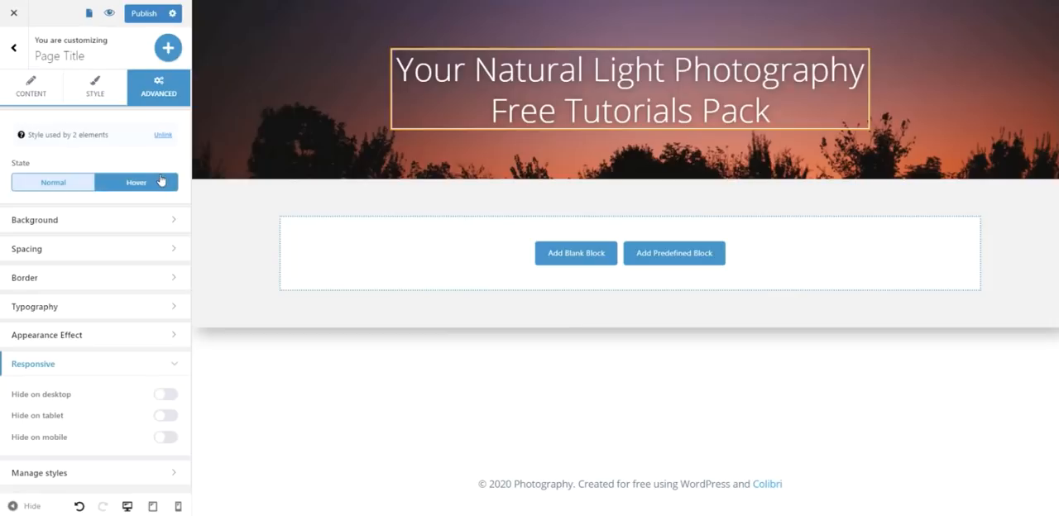
click(13, 47)
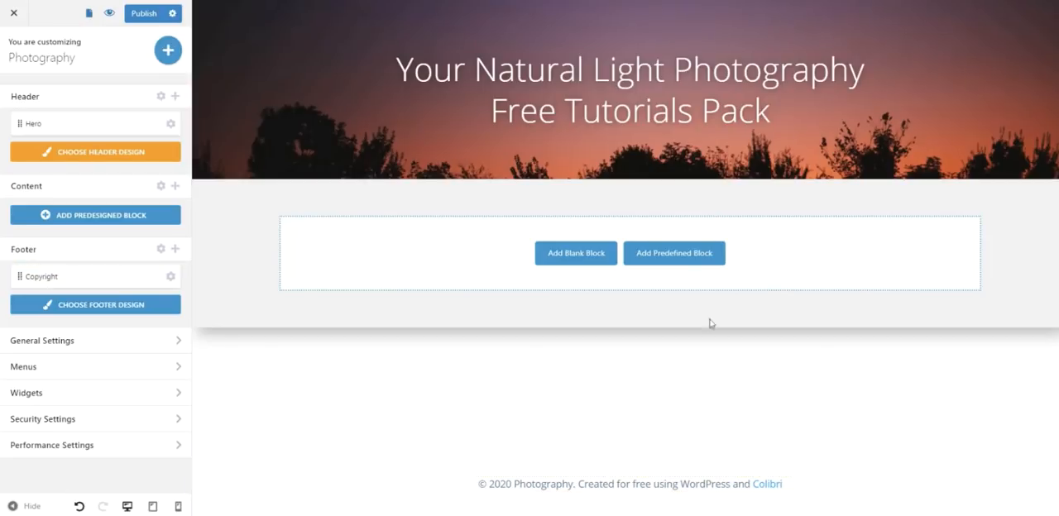
- Add the first flat-style About block, with right-aligned text beside an office image, to the page content below the hero
click(698, 260)
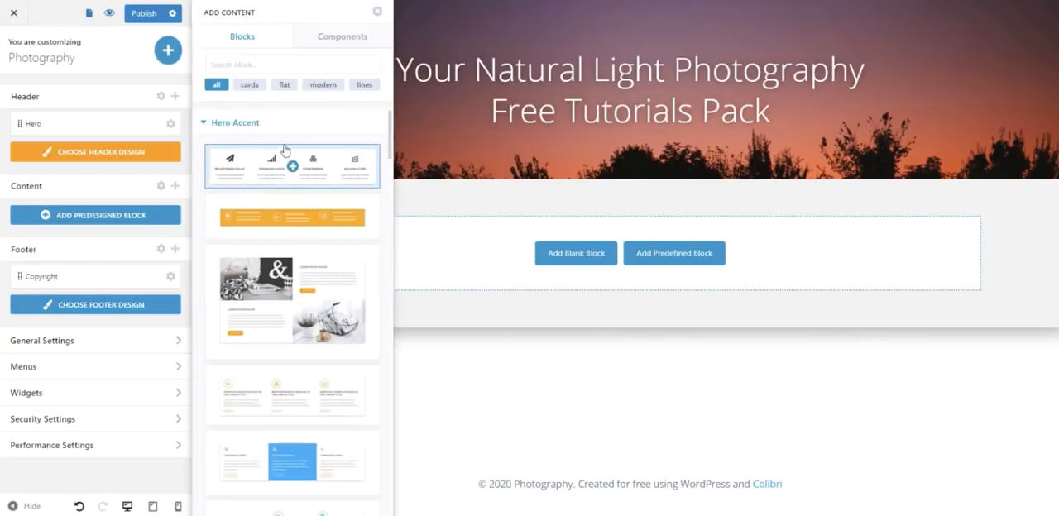
click(285, 86)
click(304, 262)
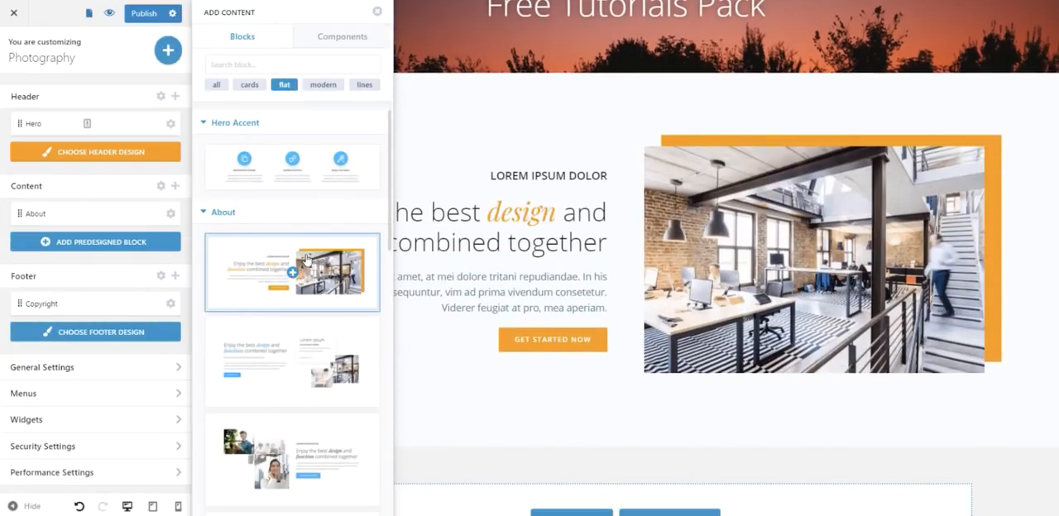
click(523, 122)
- Replace the office image in the About block with a Video component
click(846, 244)
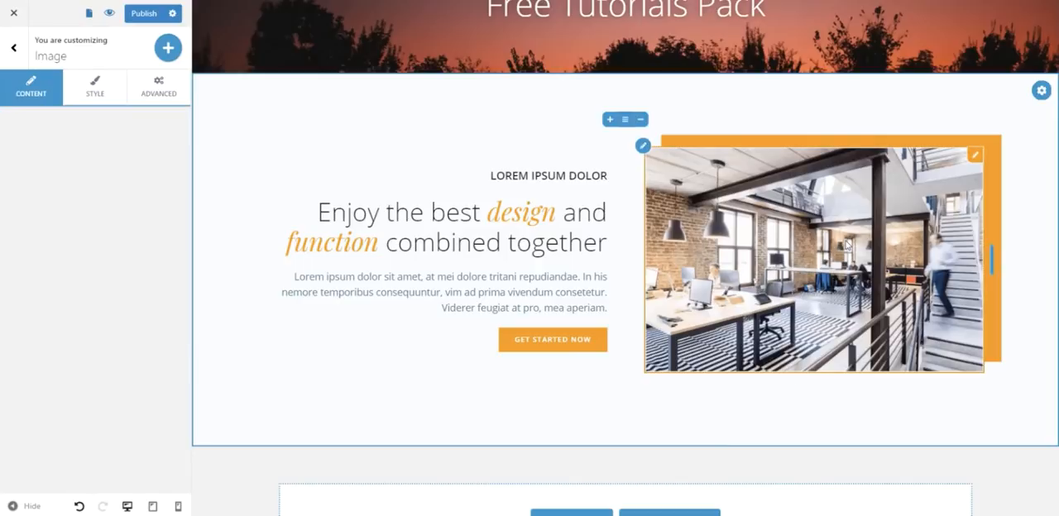
click(976, 156)
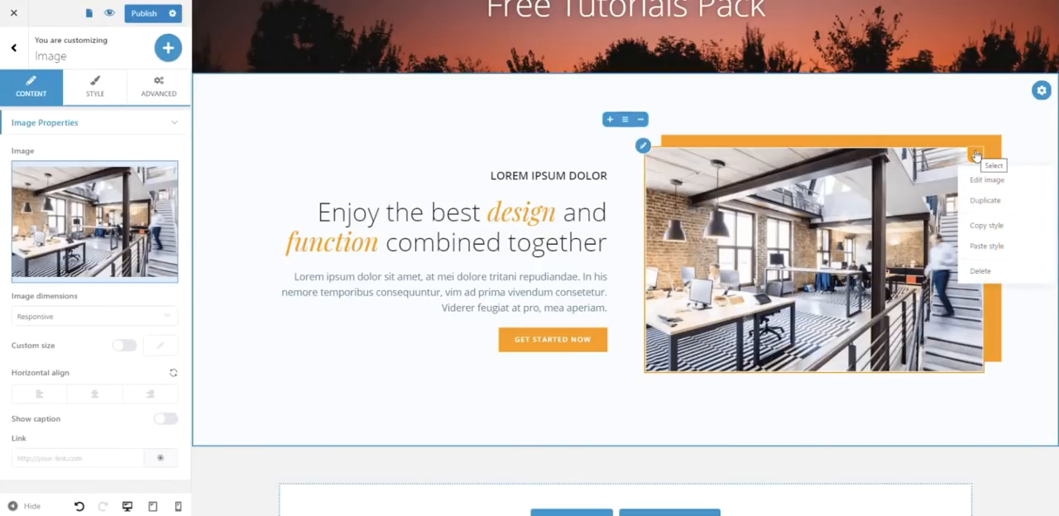
click(983, 271)
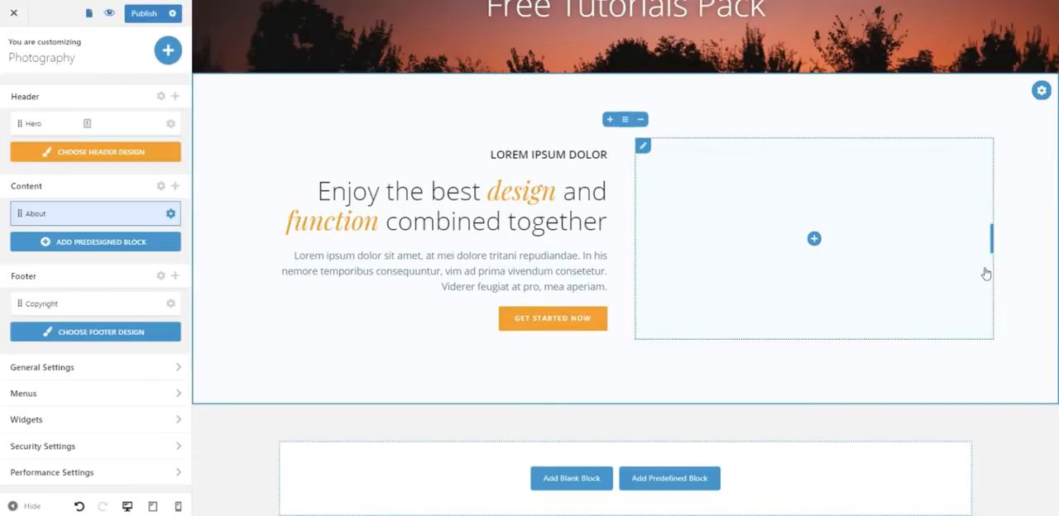
click(815, 239)
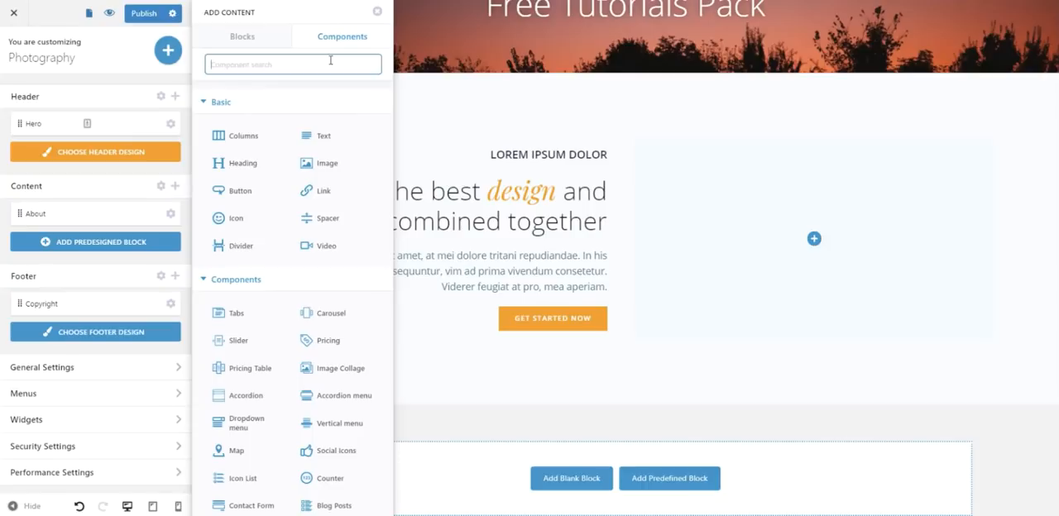
text(video)
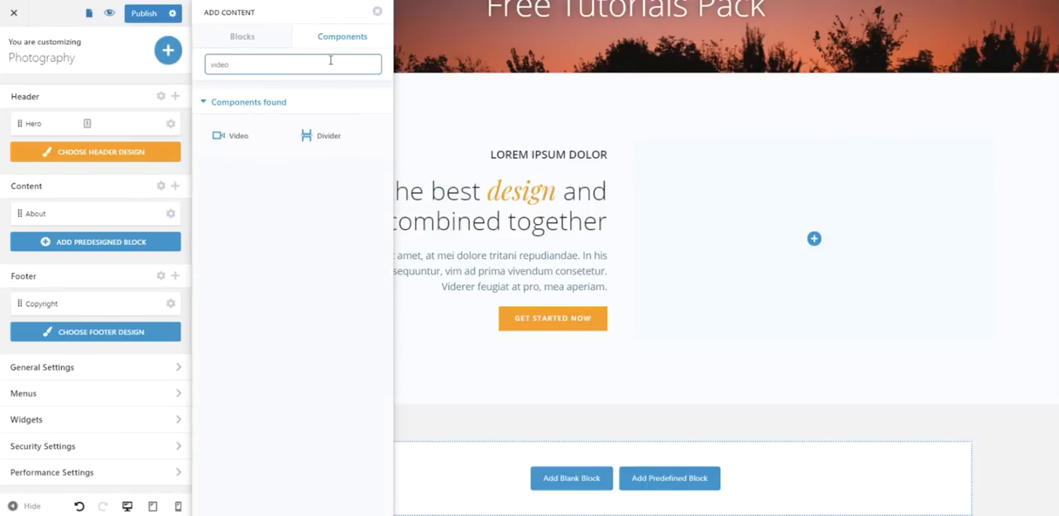
drag(237, 134, 771, 233)
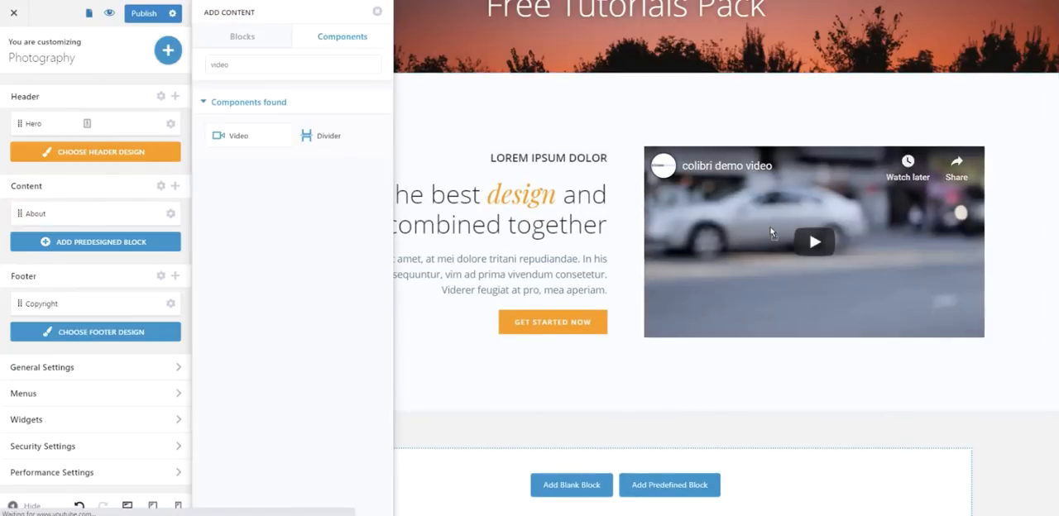
- Switch the video's type to self hosted and upload instagram-photography.mp4 as its source
click(864, 222)
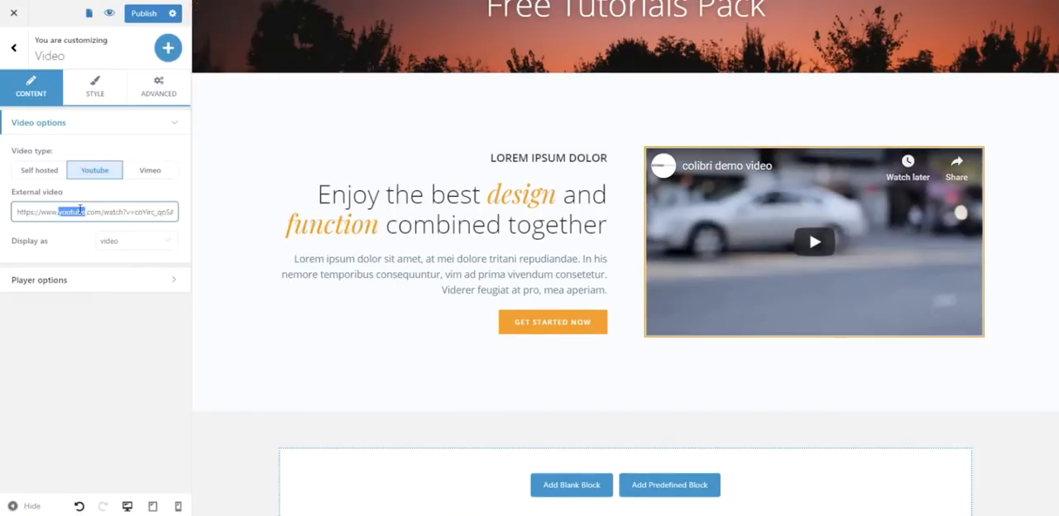
triple_click(80, 211)
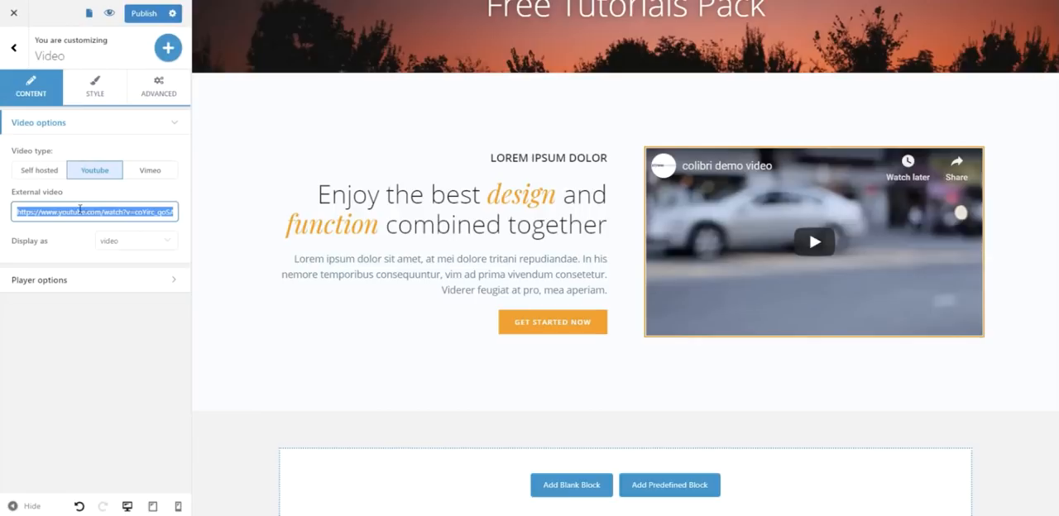
click(41, 171)
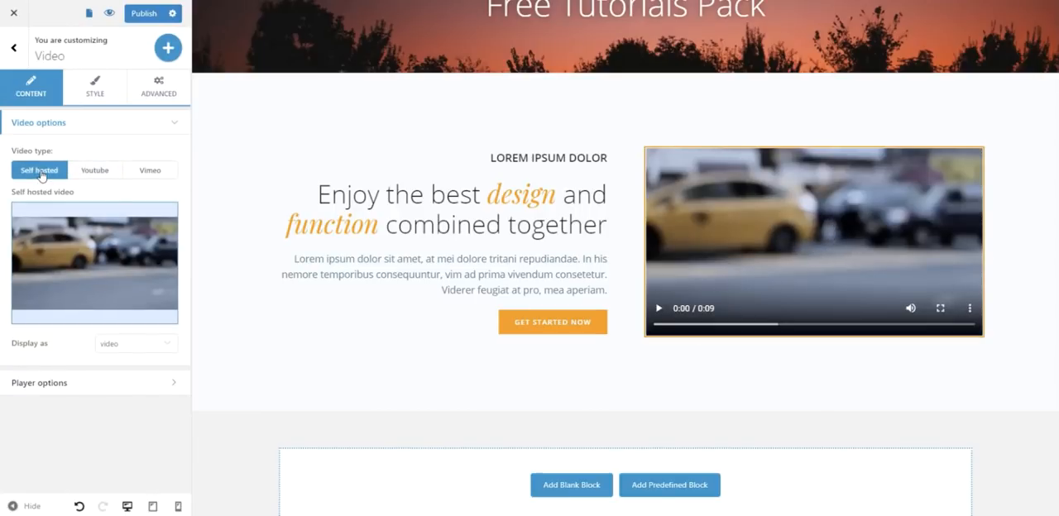
click(126, 263)
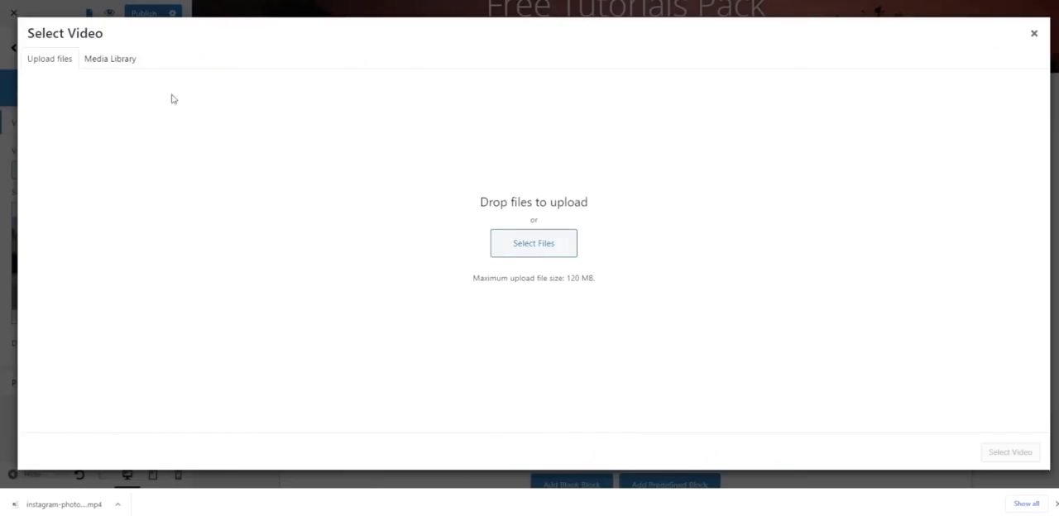
click(525, 246)
click(177, 93)
click(484, 289)
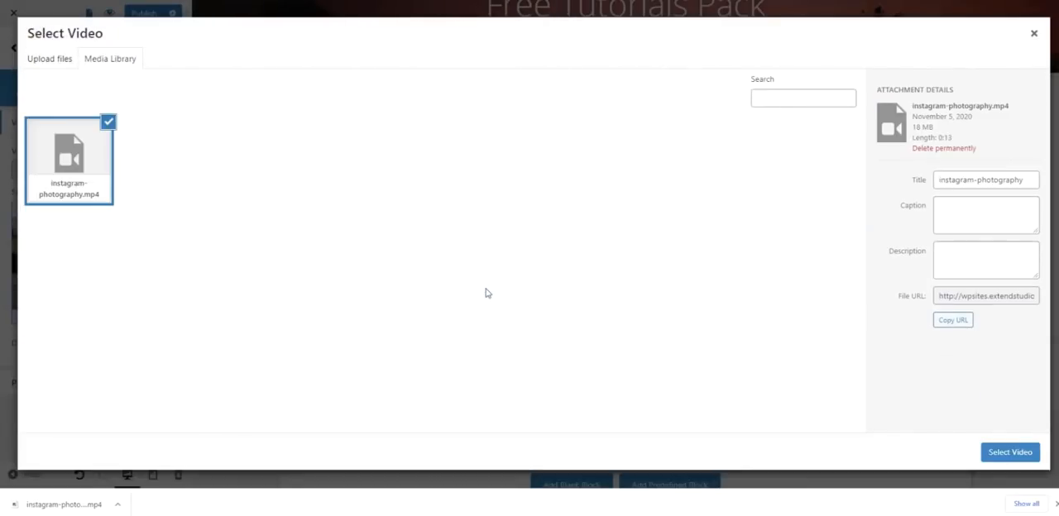
click(1011, 453)
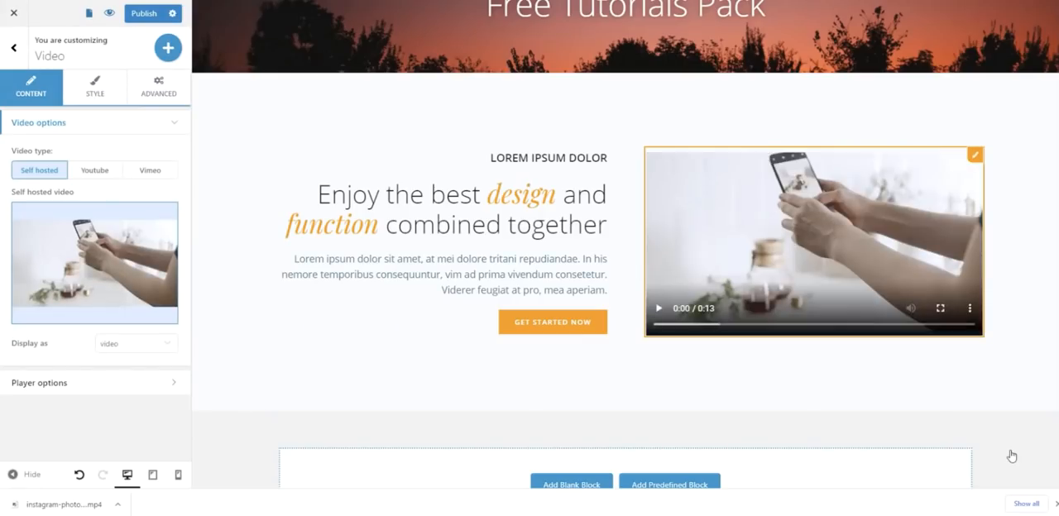
- Delete the Get Started Now button from the About block's text column
click(598, 320)
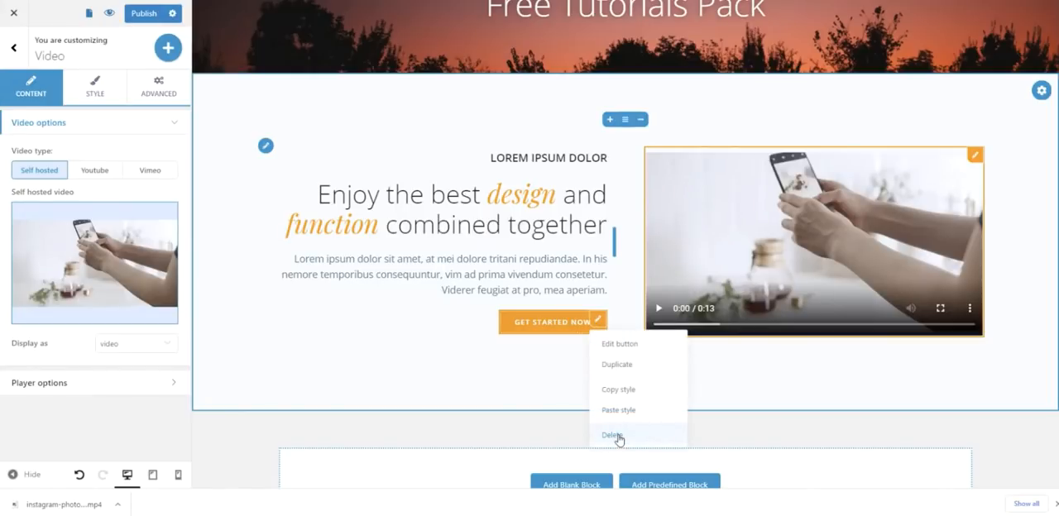
click(613, 436)
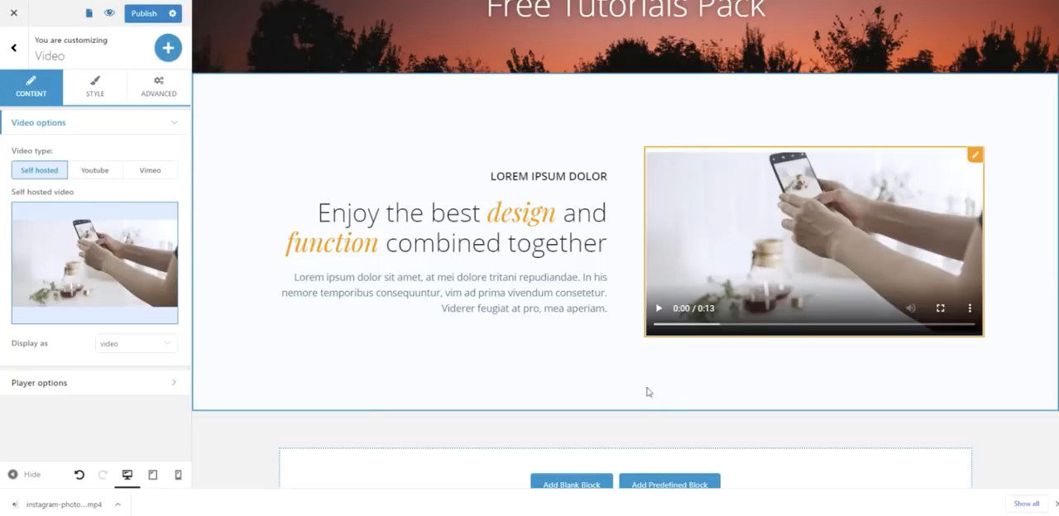
scroll(650, 369, down, 1)
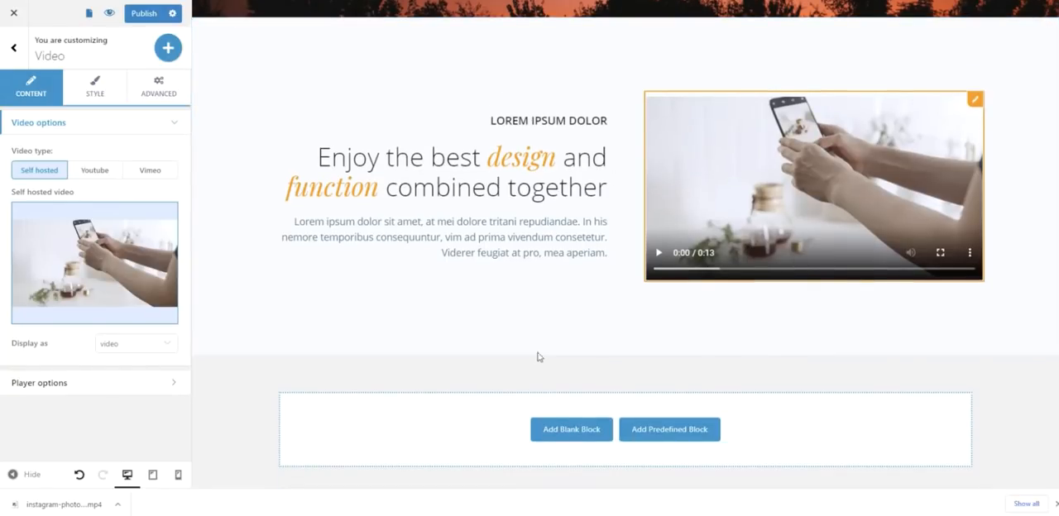
scroll(541, 334, up, 1)
scroll(541, 334, down, 2)
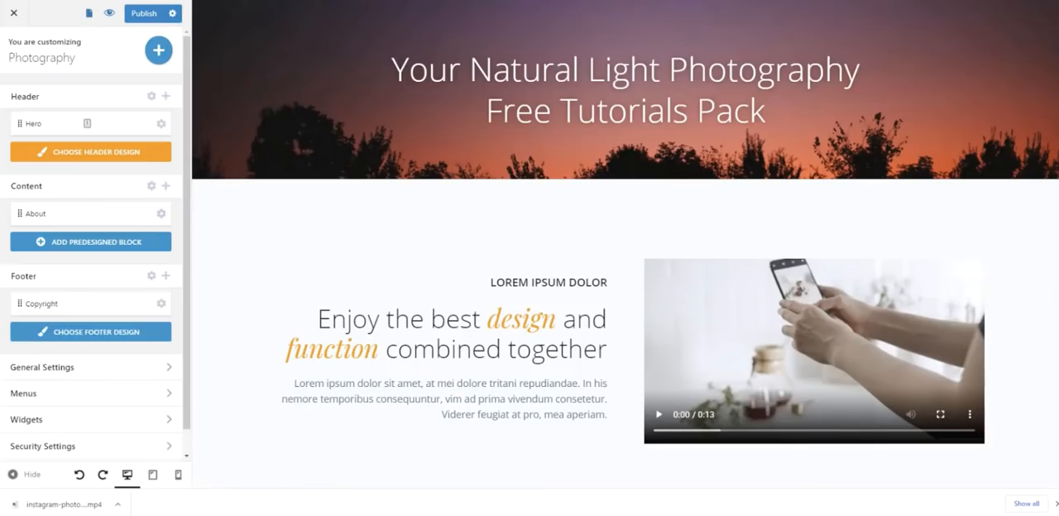
- Delete the lorem ipsum paragraph and the small "Lorem ipsum dolor" heading from the text column
click(600, 389)
click(608, 366)
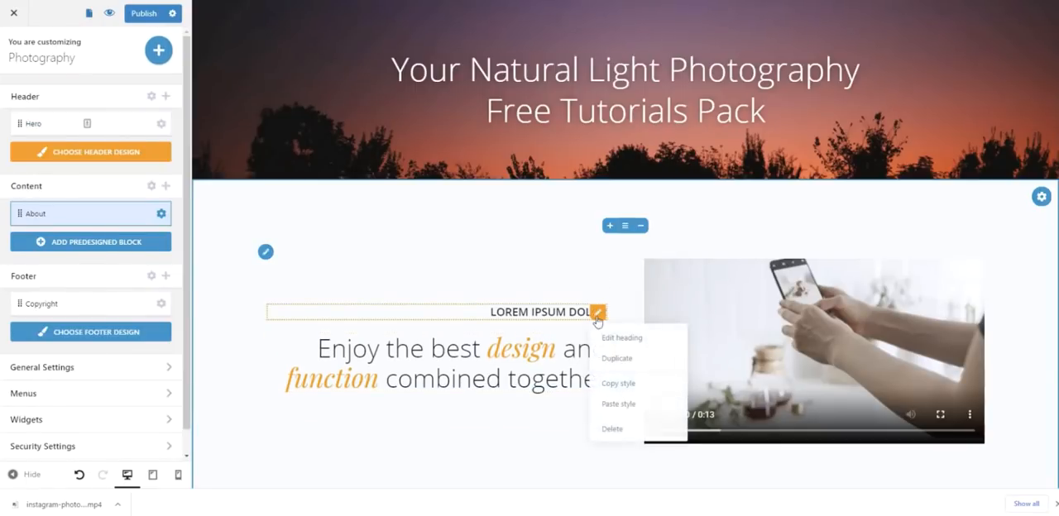
click(602, 315)
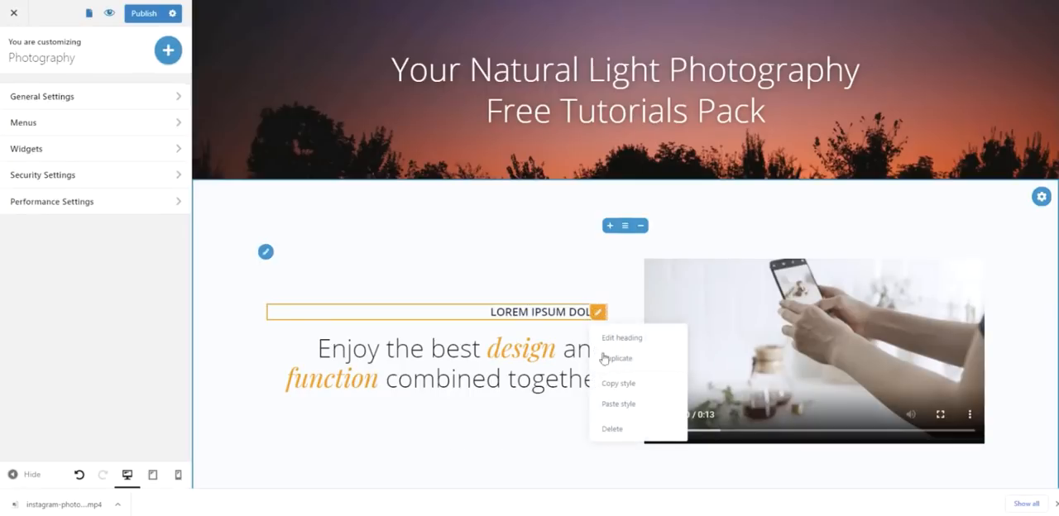
click(614, 428)
- Replace the heading text with "Composition tips and editing techniques that will change the way you take pictures (for Instagram, or in holidays)"
click(515, 343)
key(ctrl+a)
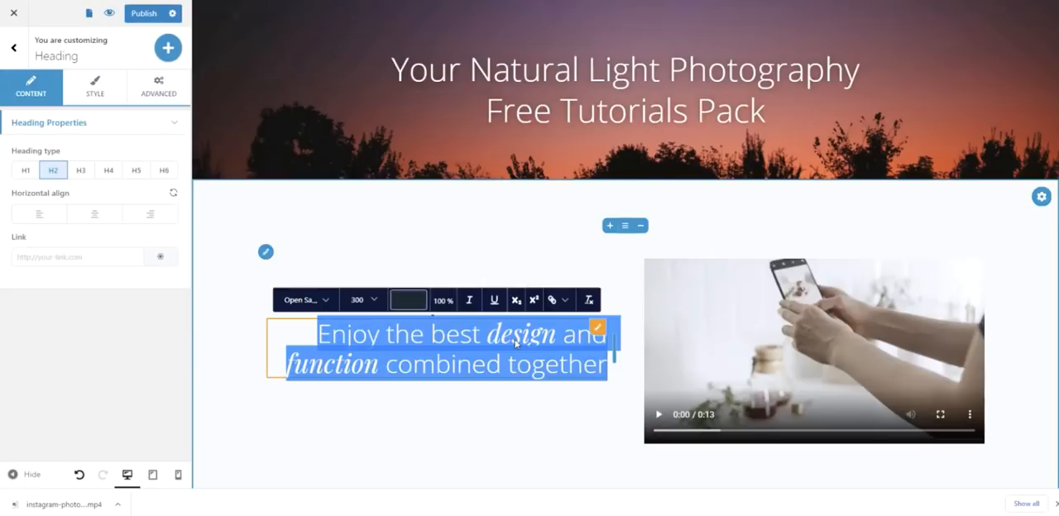
text(Composition tips and editing techniques that will change the way you take pictures (for Instagram, or in holidays))
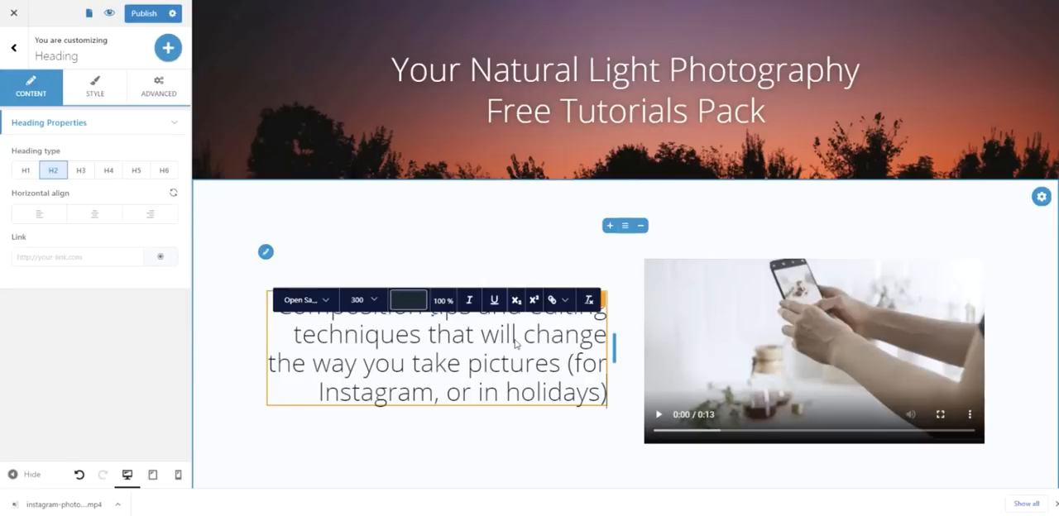
click(507, 449)
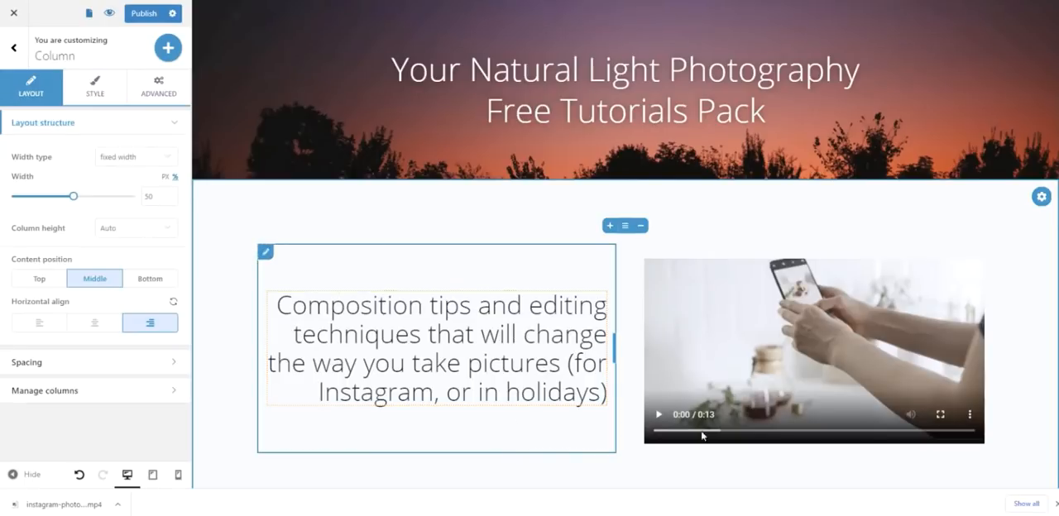
- Apply the XPR-3 scheme as the global color scheme, reached from the heading's text color options
click(95, 91)
click(374, 335)
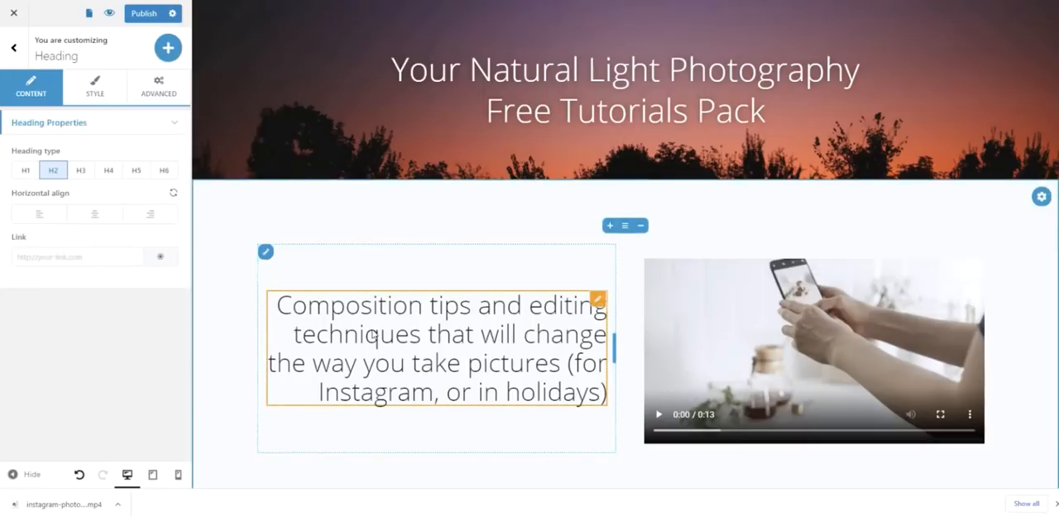
click(94, 91)
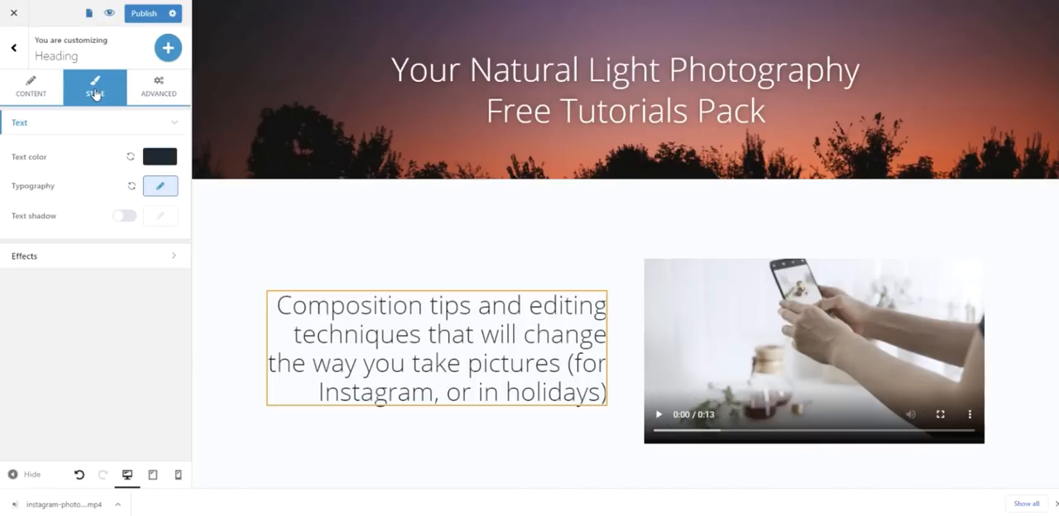
click(160, 156)
click(279, 184)
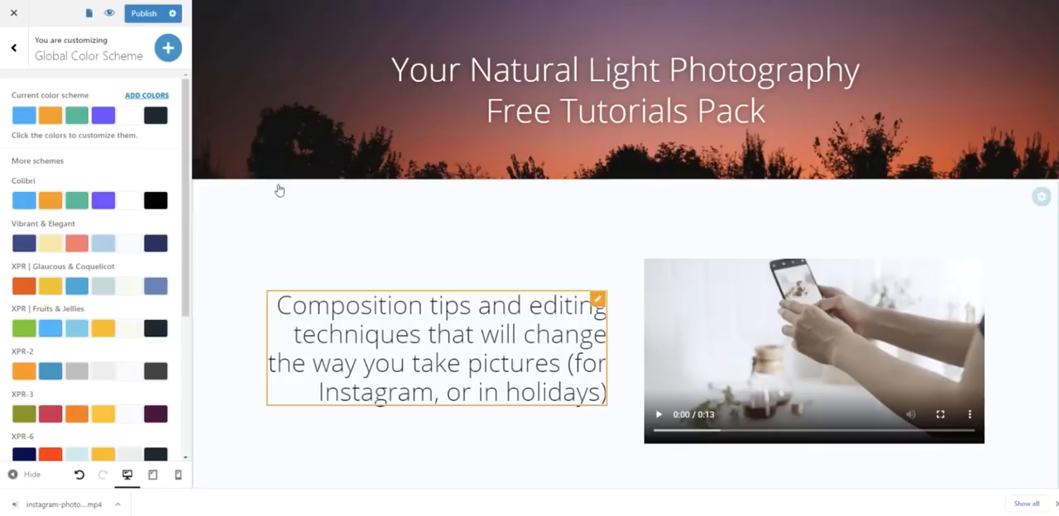
click(74, 412)
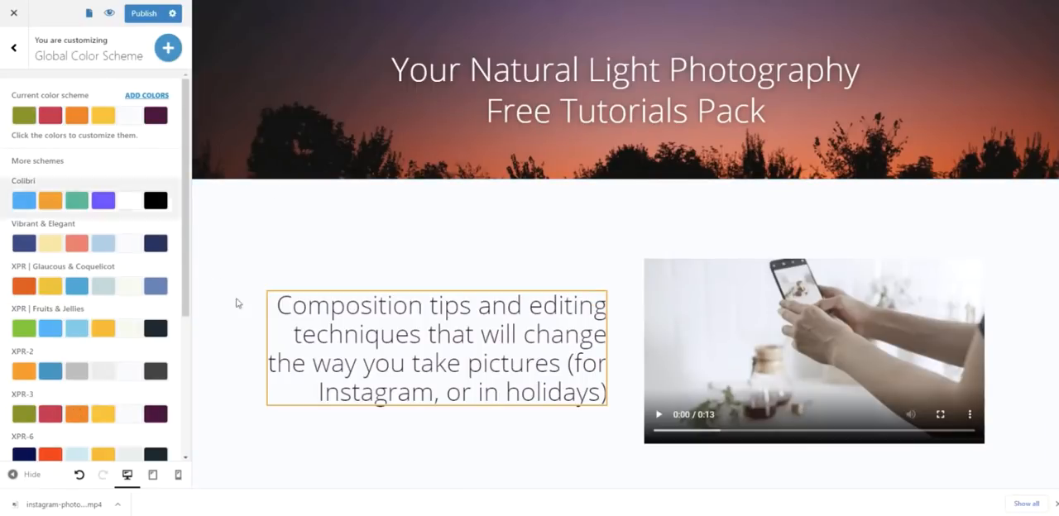
click(350, 447)
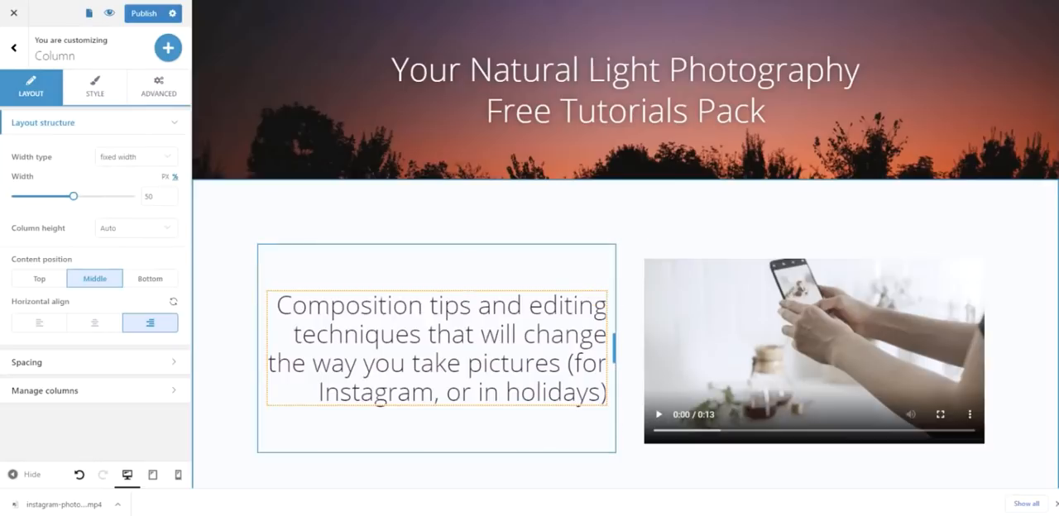
- Open the heading's style settings and look at the custom color options for its selected text
click(355, 349)
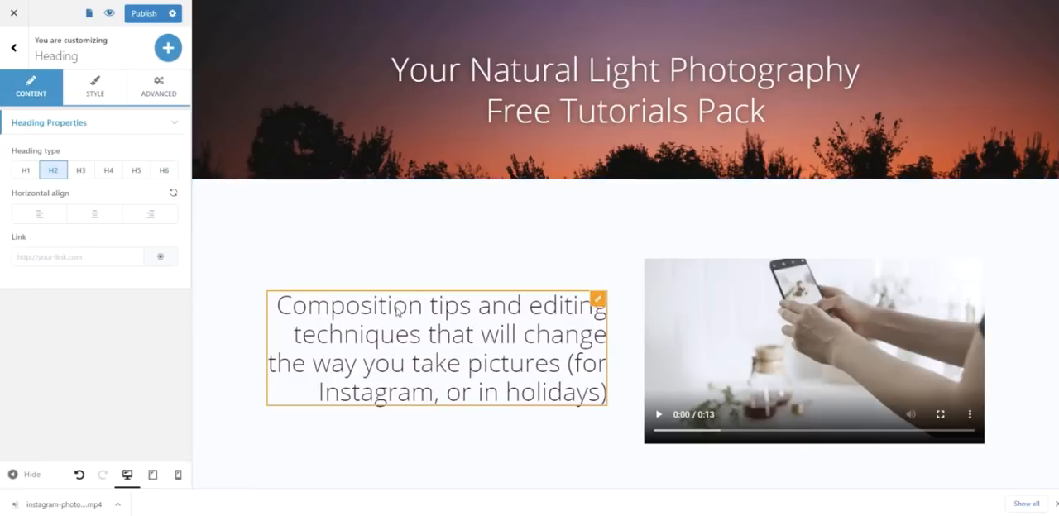
click(93, 86)
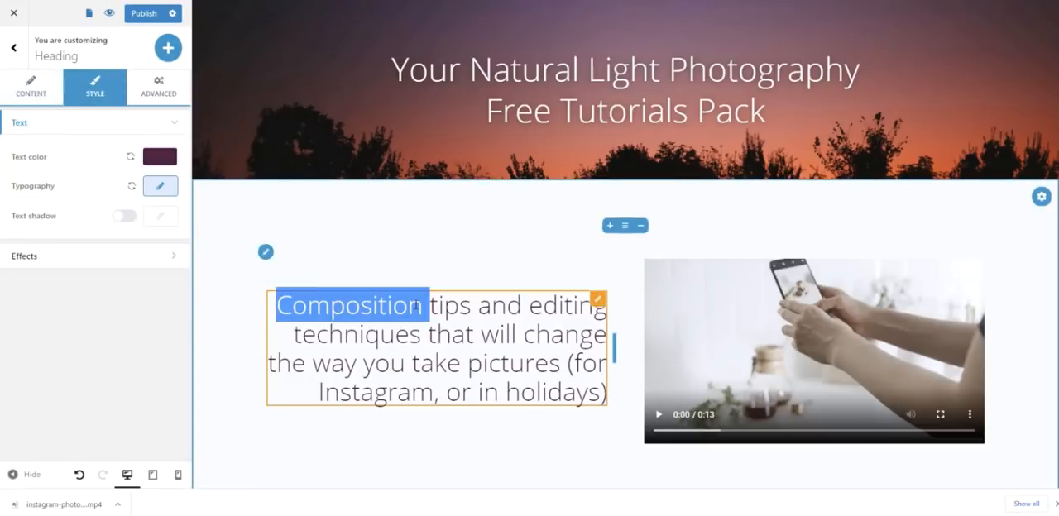
triple_click(298, 307)
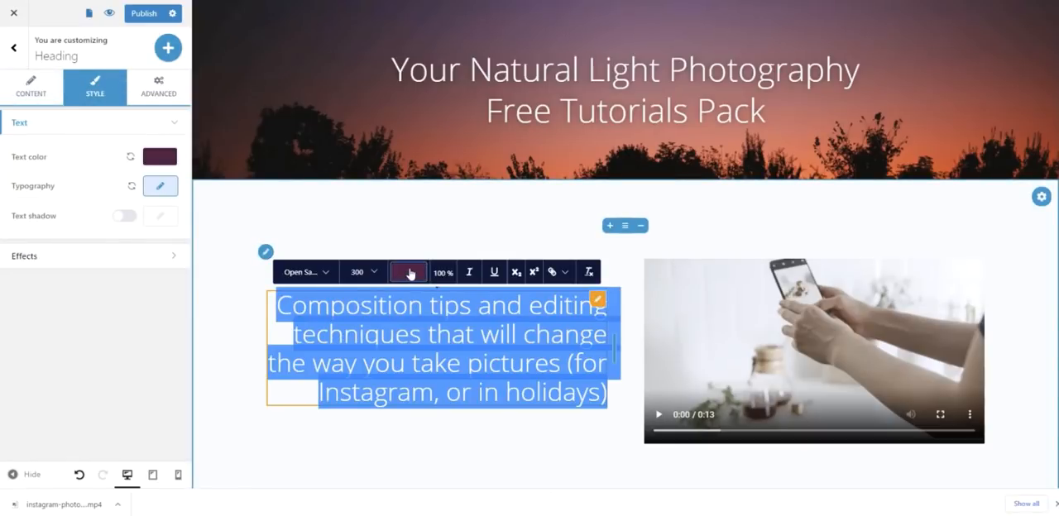
click(410, 274)
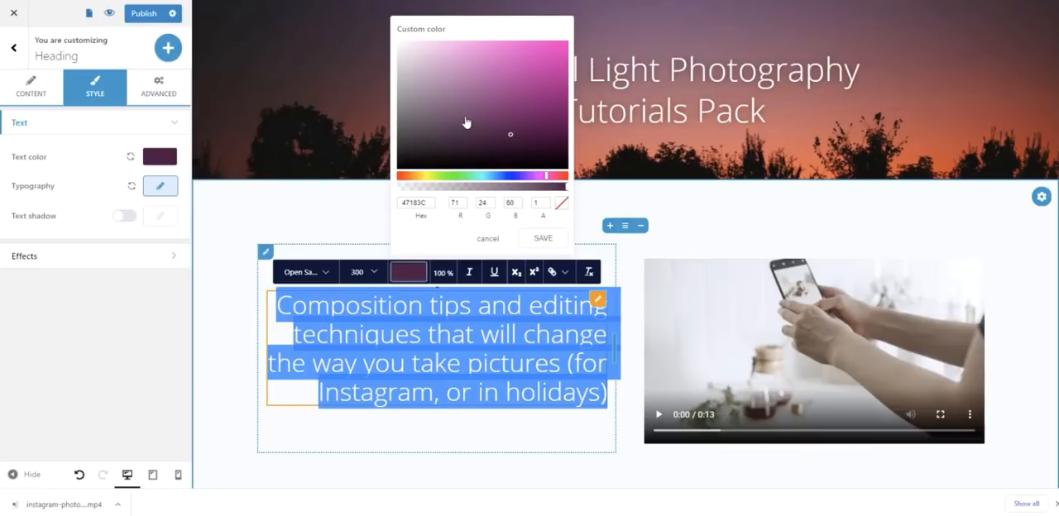
click(236, 133)
- Copy the hex code F86E00 of the scheme's orange via the heading's text color, and undo the heading's color change
click(161, 158)
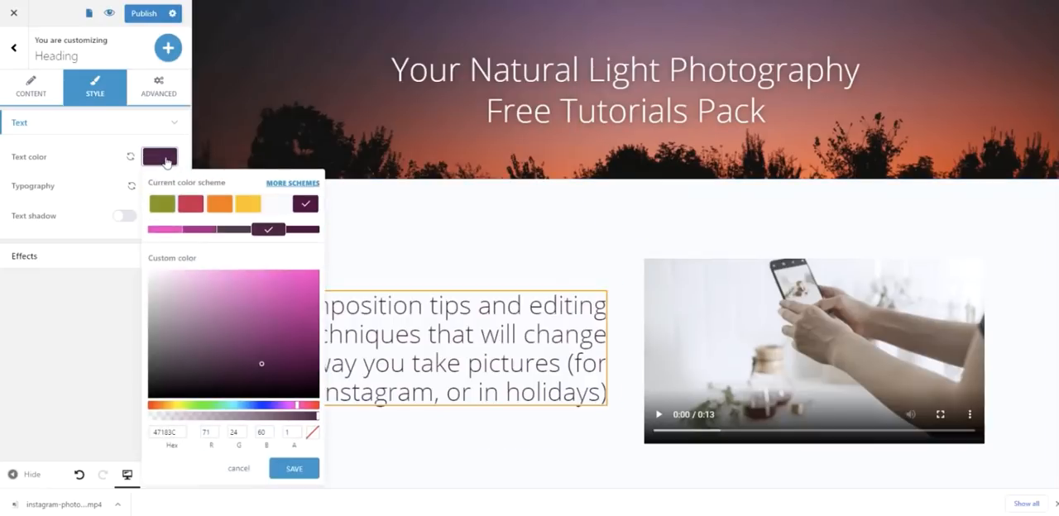
click(220, 205)
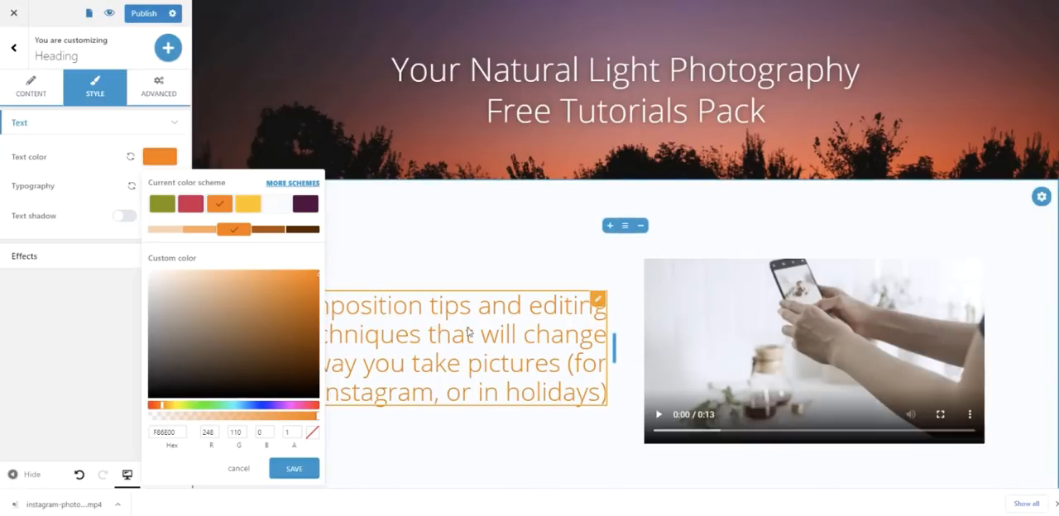
double_click(165, 432)
key(ctrl+c)
right_click(170, 433)
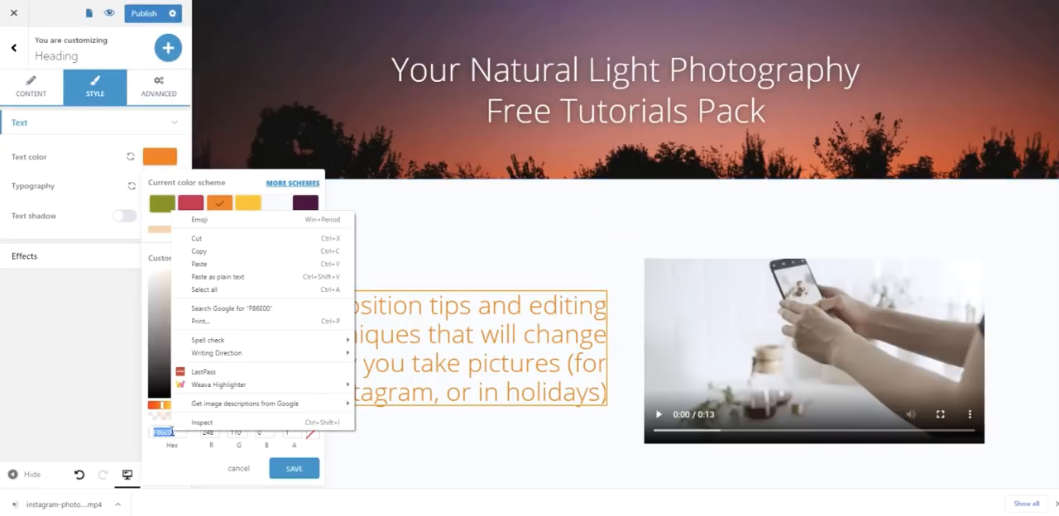
click(209, 251)
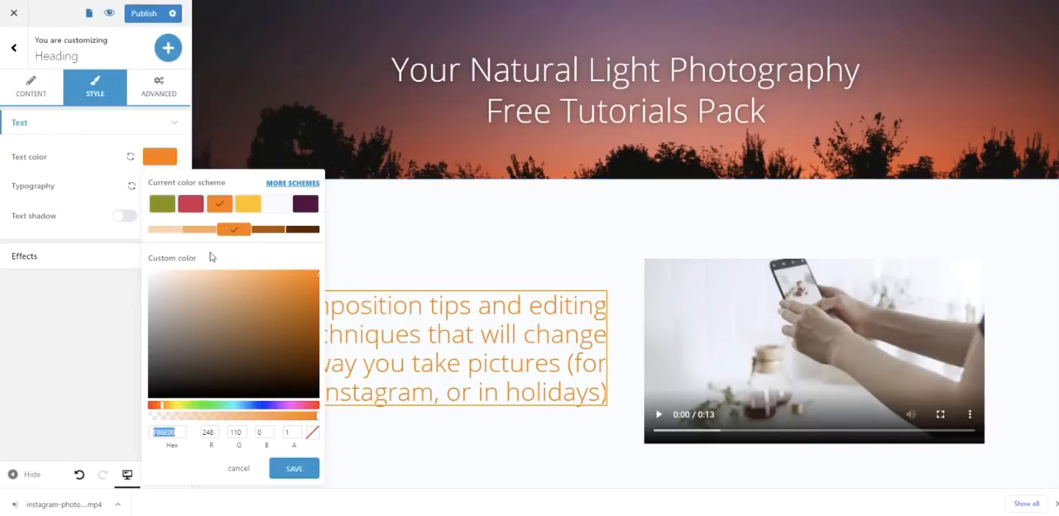
click(365, 438)
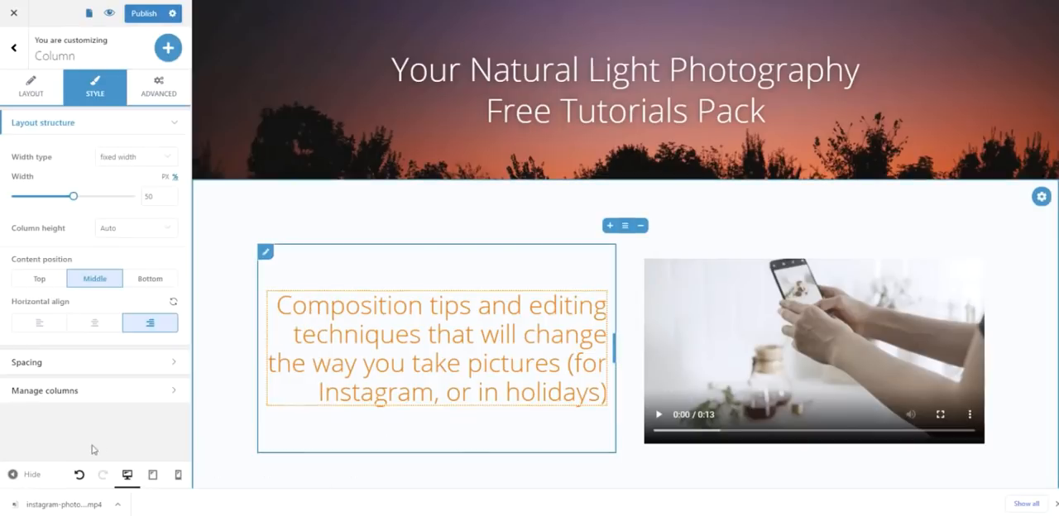
click(78, 475)
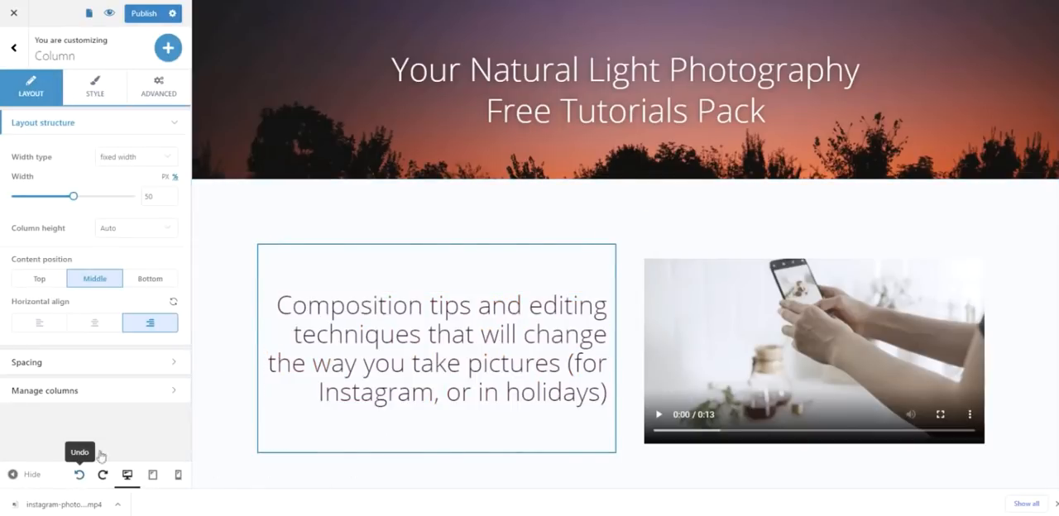
- Color only the word "Composition" in the heading with the copied hex value F86E00
click(406, 300)
drag(416, 306, 283, 307)
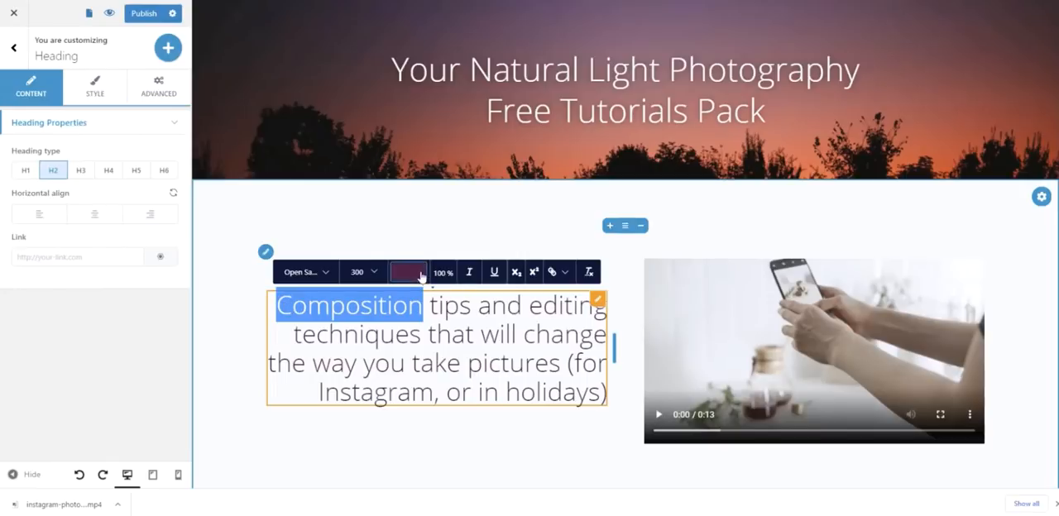
click(420, 276)
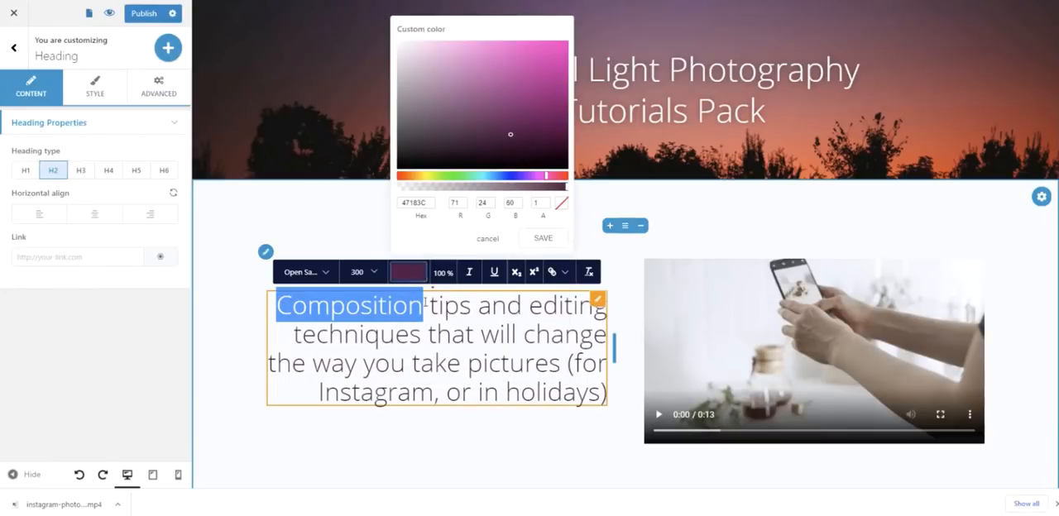
double_click(431, 205)
key(ctrl+v)
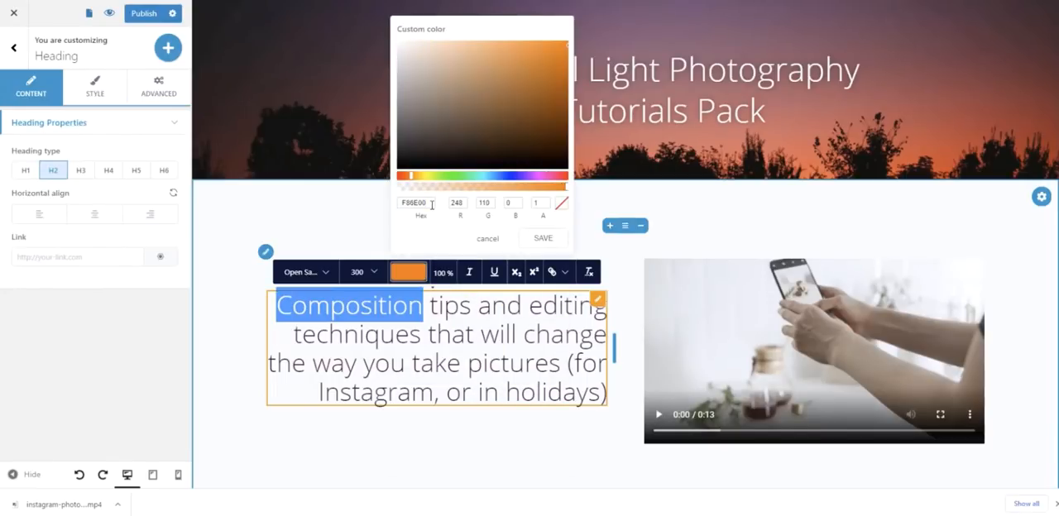
click(544, 238)
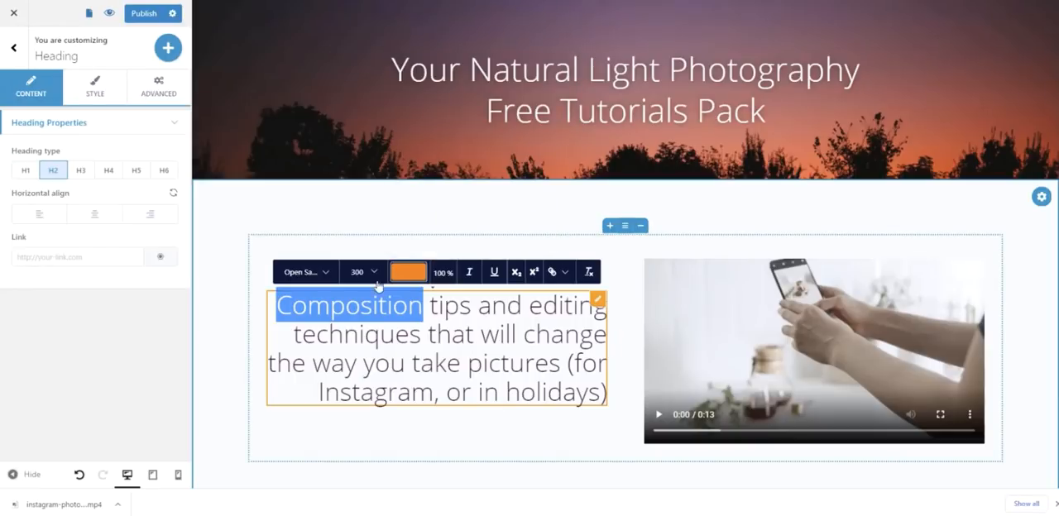
- Set the word "Composition" in the Playfair Display font and make it italic
click(319, 274)
click(324, 313)
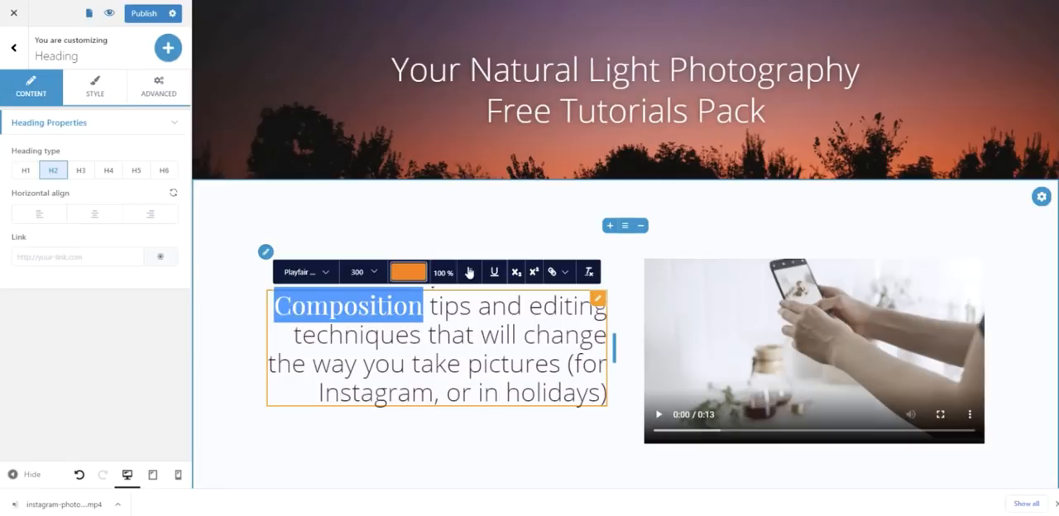
click(470, 273)
click(534, 308)
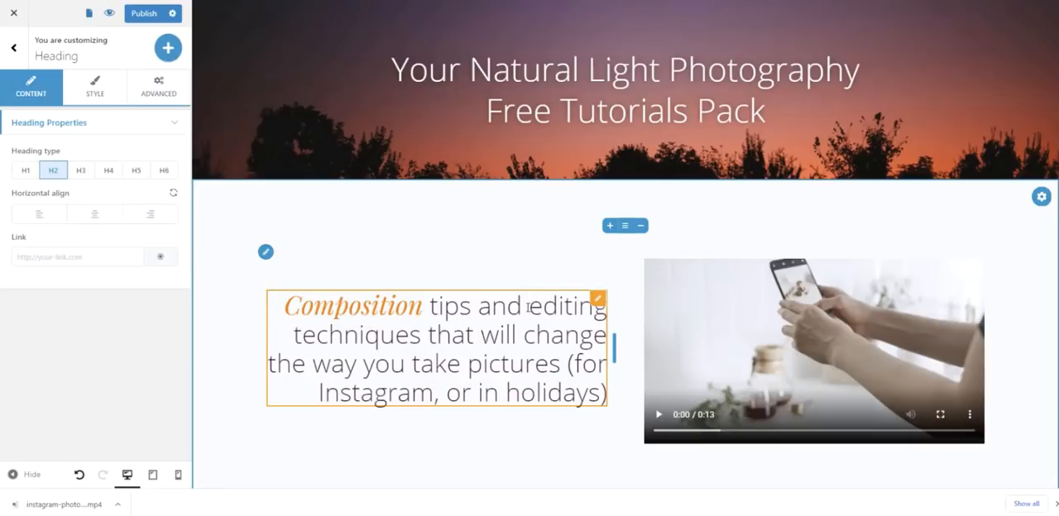
- Format the word "editing" in the heading as italic Playfair Display in the color F86E00
drag(530, 308, 614, 313)
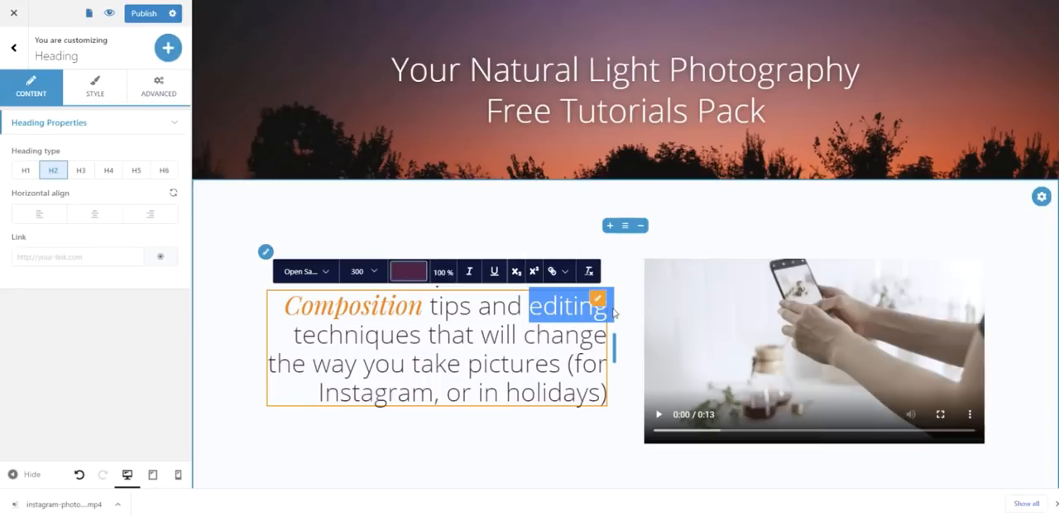
click(329, 273)
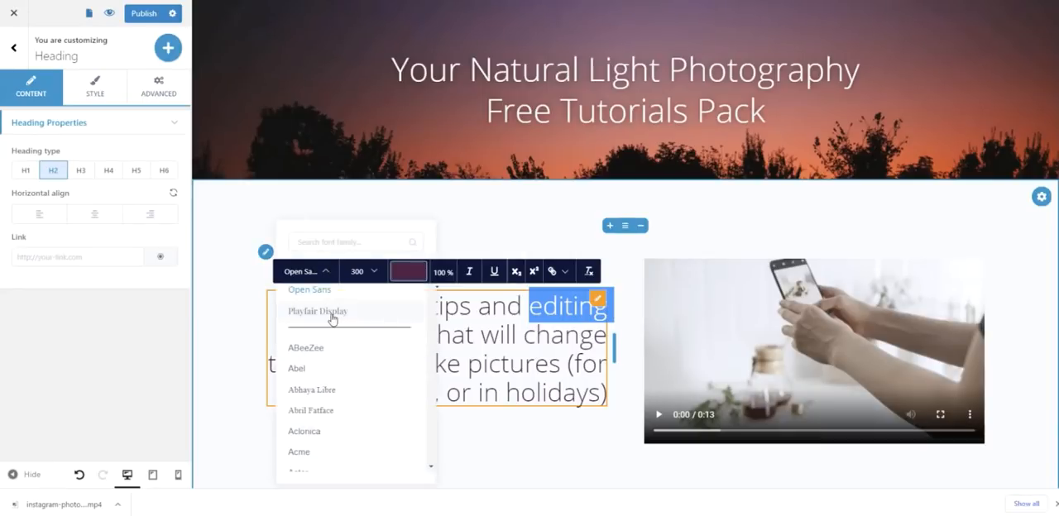
click(334, 314)
click(405, 275)
double_click(424, 203)
key(ctrl+v)
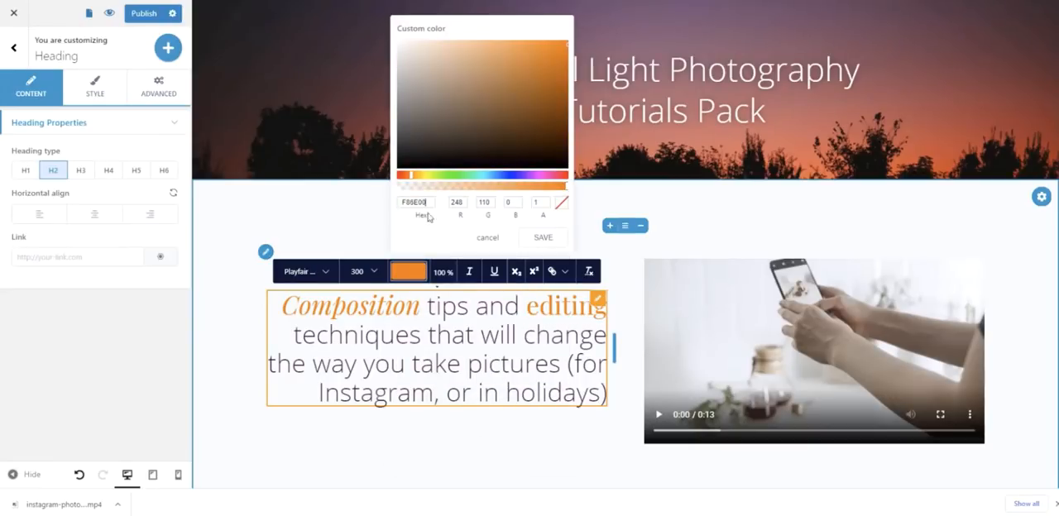
click(469, 274)
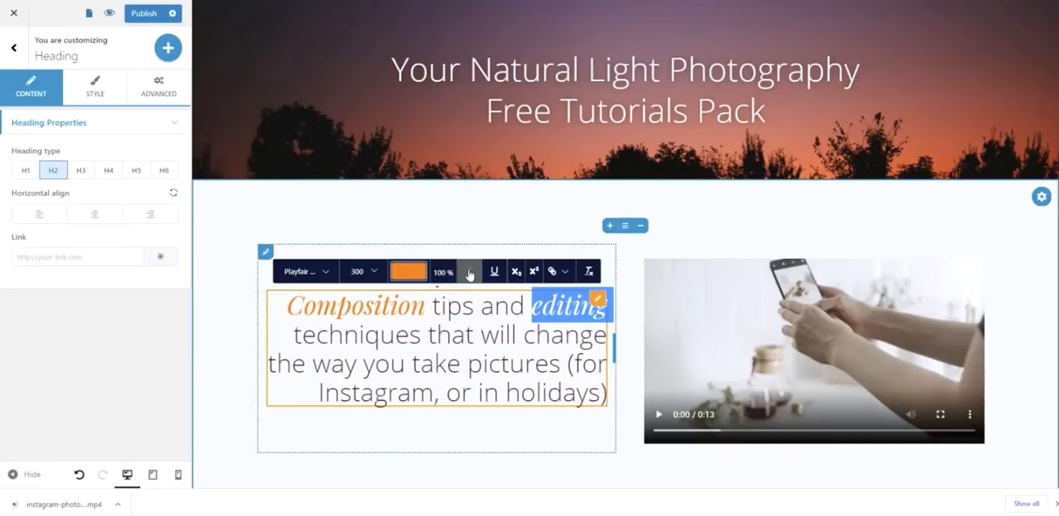
click(536, 438)
- Add a predefined Client Testimonials block with three quote columns below the About block
click(985, 205)
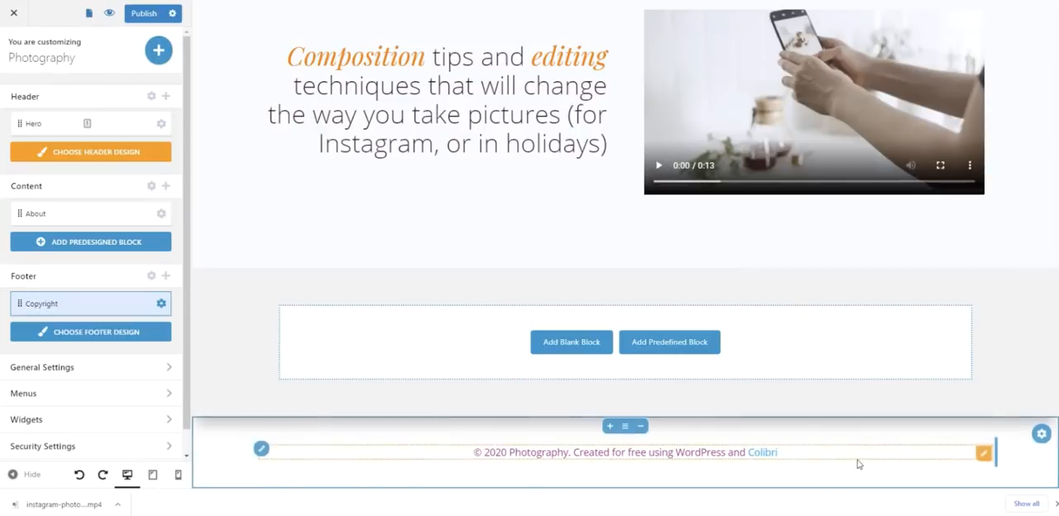
click(705, 343)
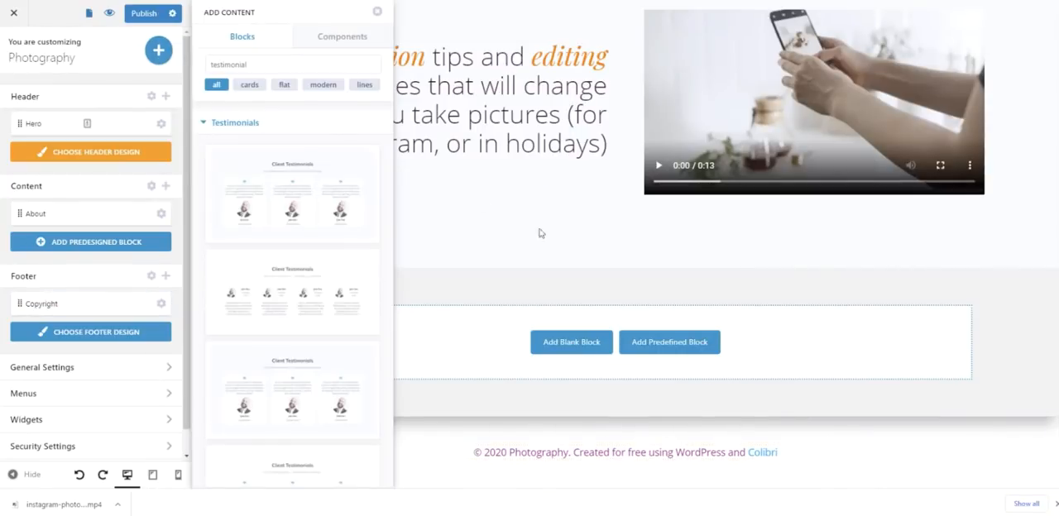
scroll(320, 336, down, 3)
scroll(318, 340, down, 5)
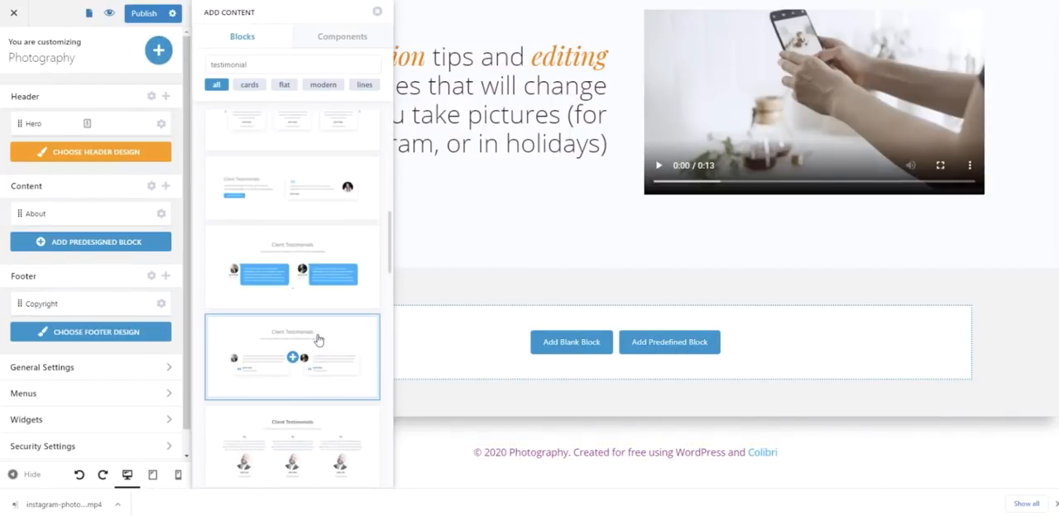
click(313, 356)
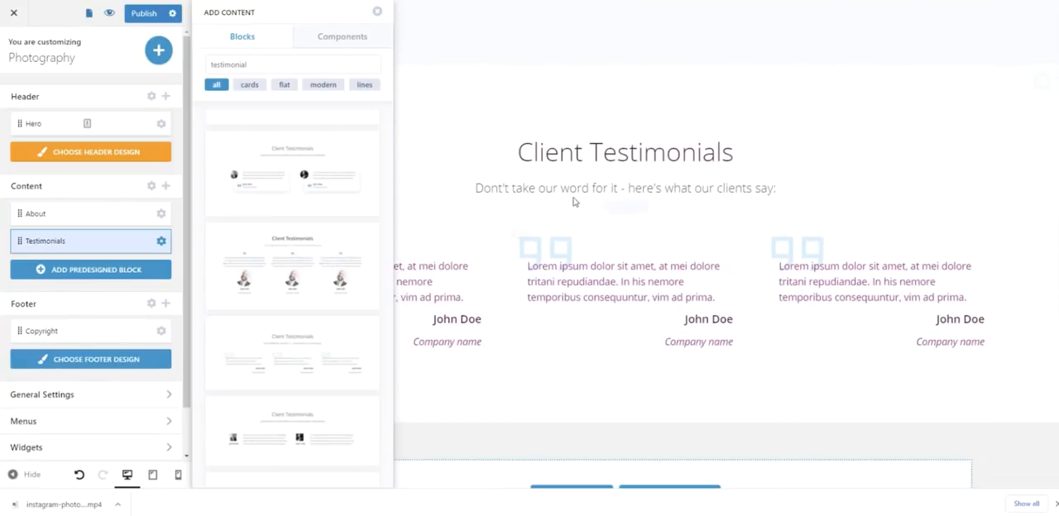
- Replace the testimonials subtitle with "Don't take my word for it - here's what other photography enthusiasts say:" as plain text
triple_click(573, 192)
right_click(571, 191)
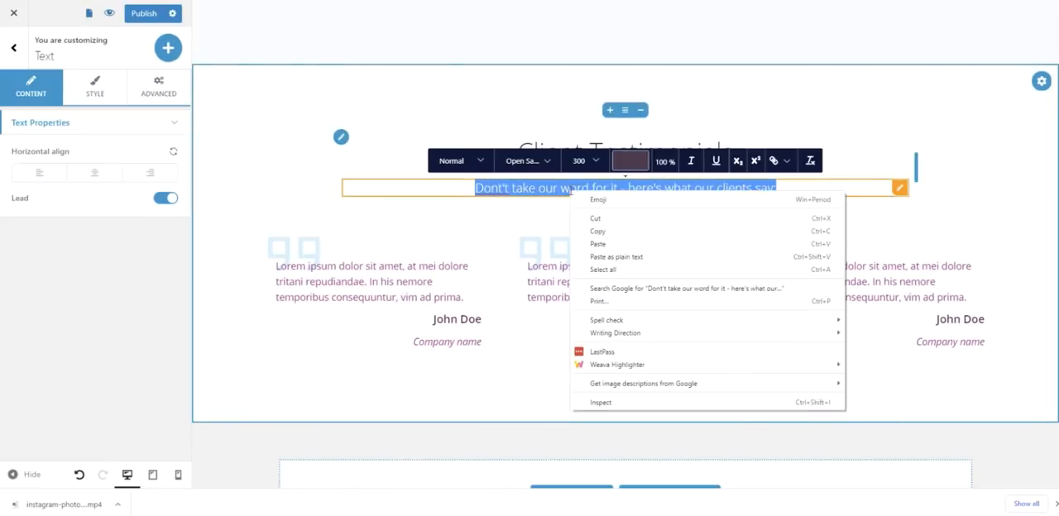
click(648, 257)
click(418, 120)
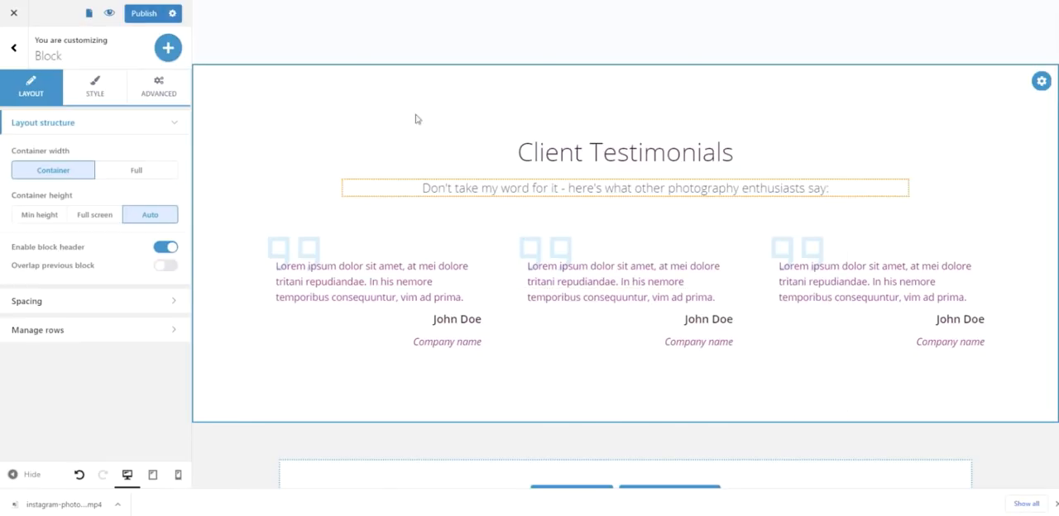
- Shorten the "Client Testimonials" heading to "Testimonials"
double_click(585, 153)
click(584, 152)
key(BackSpace)
key(BackSpace)
key(BackSpace)
key(BackSpace)
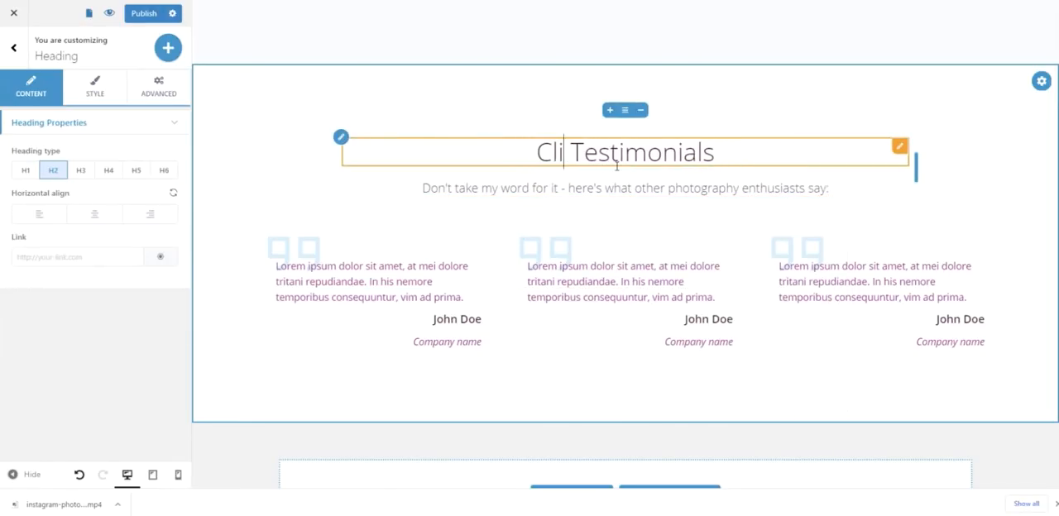
key(BackSpace)
key(BackSpace)
key(Delete)
key(BackSpace)
text(T)
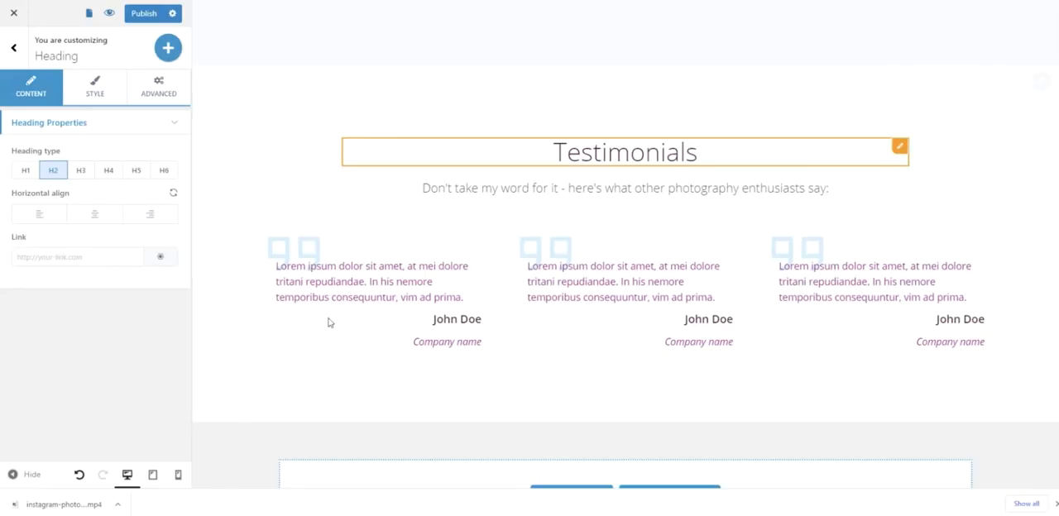
- Replace the first testimonial's placeholder with the plain-text quote beginning "The tutorials blew up my mind! I realized that my problem wasn't the camera"
double_click(340, 286)
right_click(340, 287)
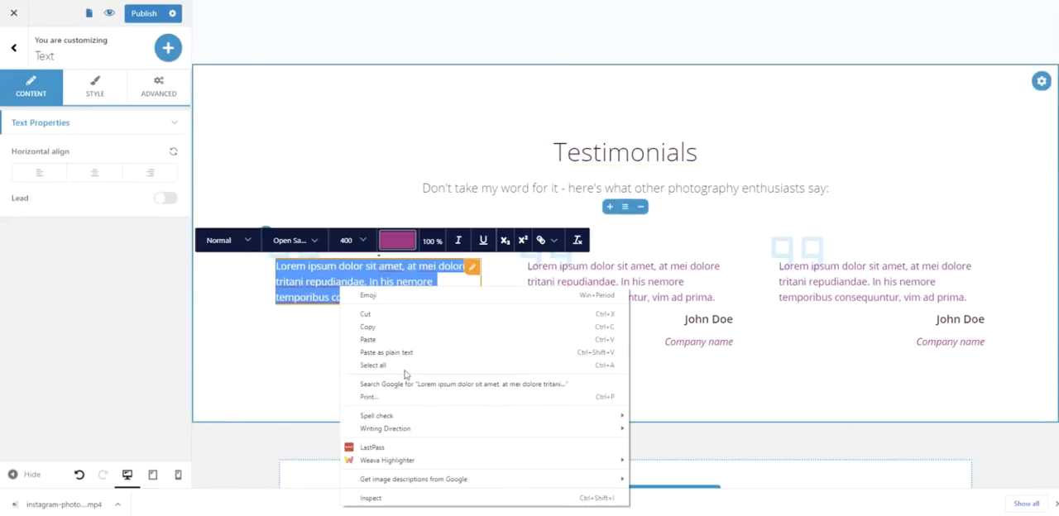
click(405, 355)
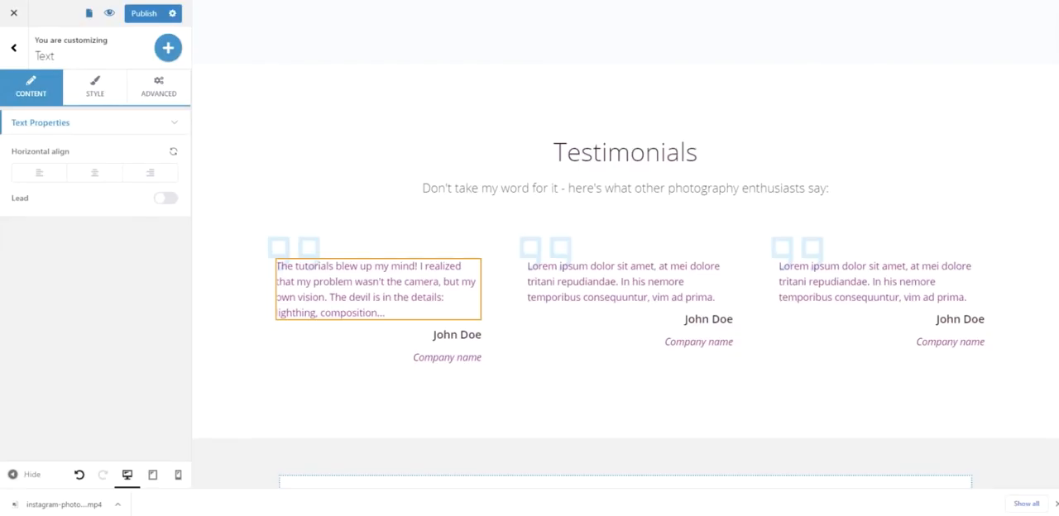
- Replace the second testimonial's text with "Awesome tutorials, easy to understand. I practiced in a hiking trip, and definitely my photos are something else."
double_click(586, 282)
right_click(586, 280)
click(632, 344)
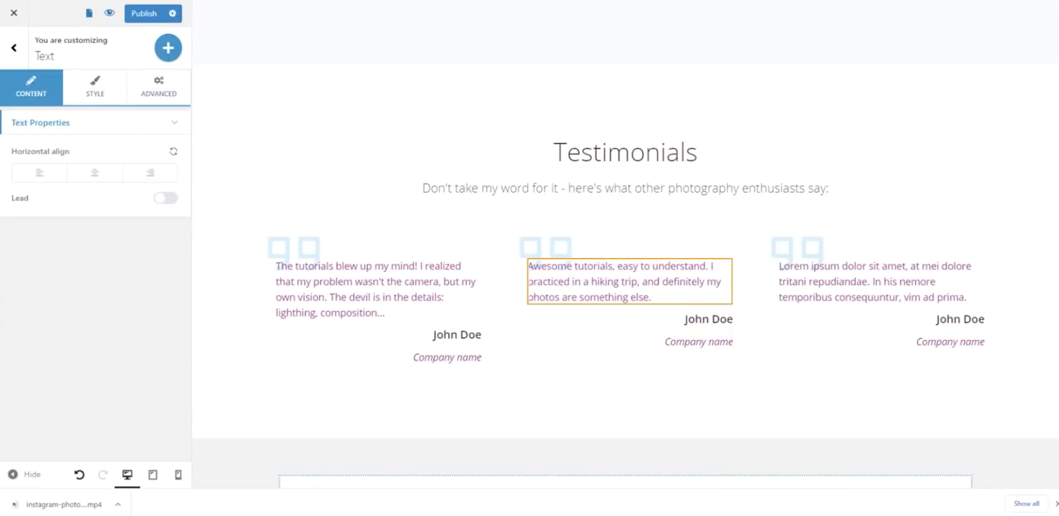
- Replace the third testimonial's text with "I fell in love with photography. I'm definitely going to change my camera and start making more pictures."
double_click(840, 285)
right_click(834, 288)
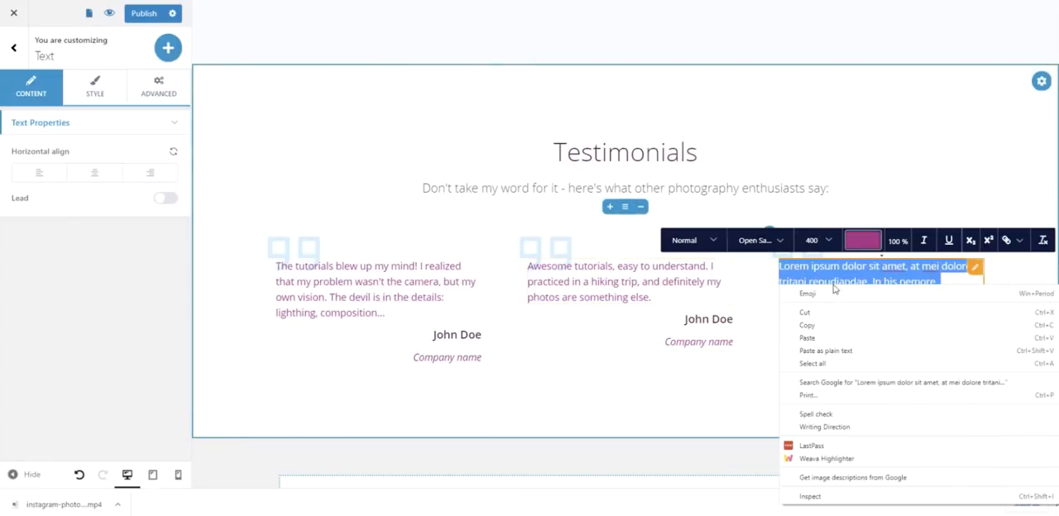
click(842, 351)
click(828, 362)
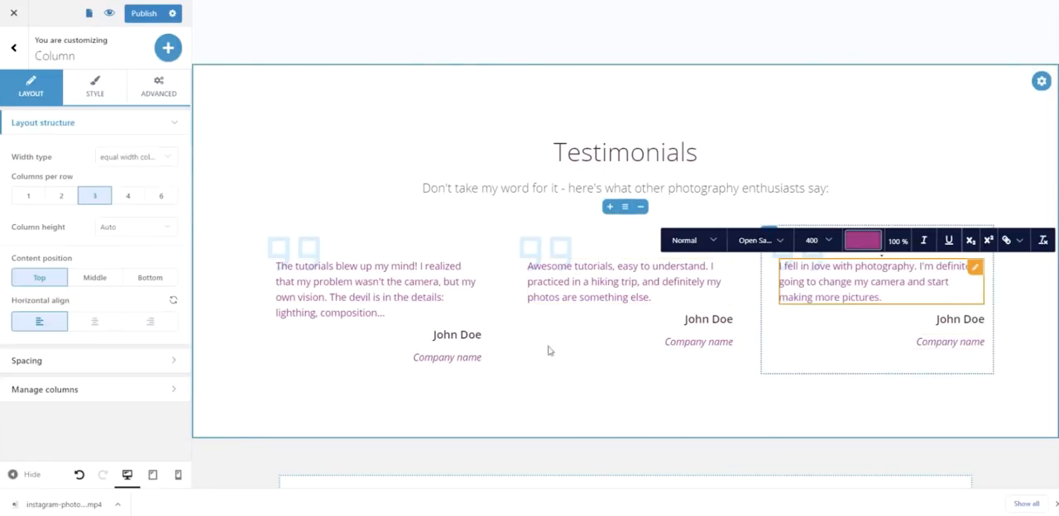
- Delete the "Company name" line from each of the three testimonials
click(451, 358)
click(472, 358)
click(487, 339)
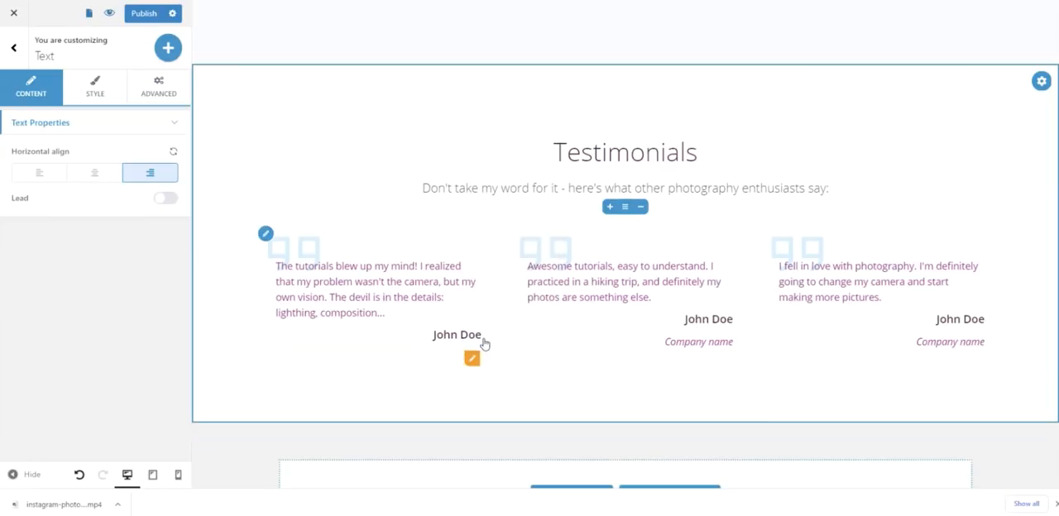
click(727, 345)
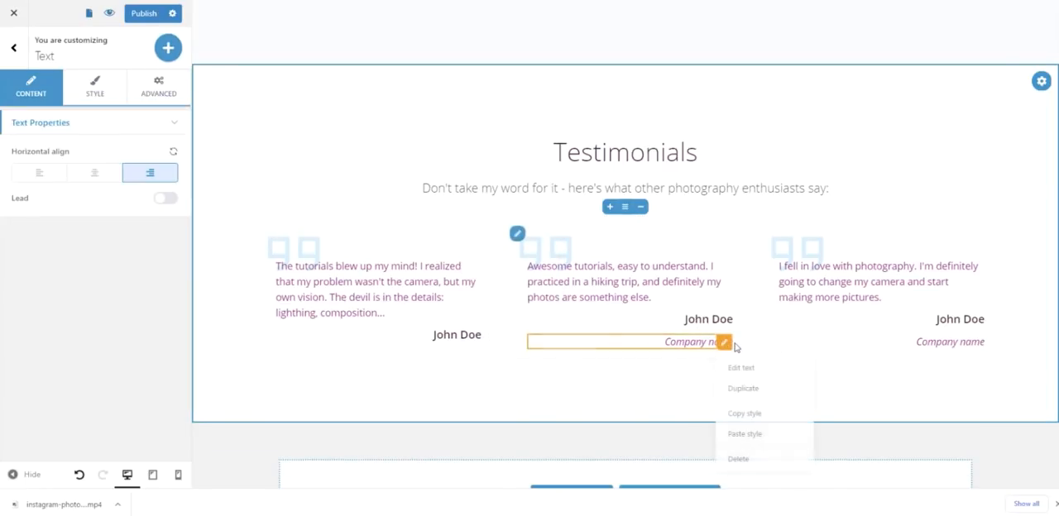
click(740, 459)
click(977, 343)
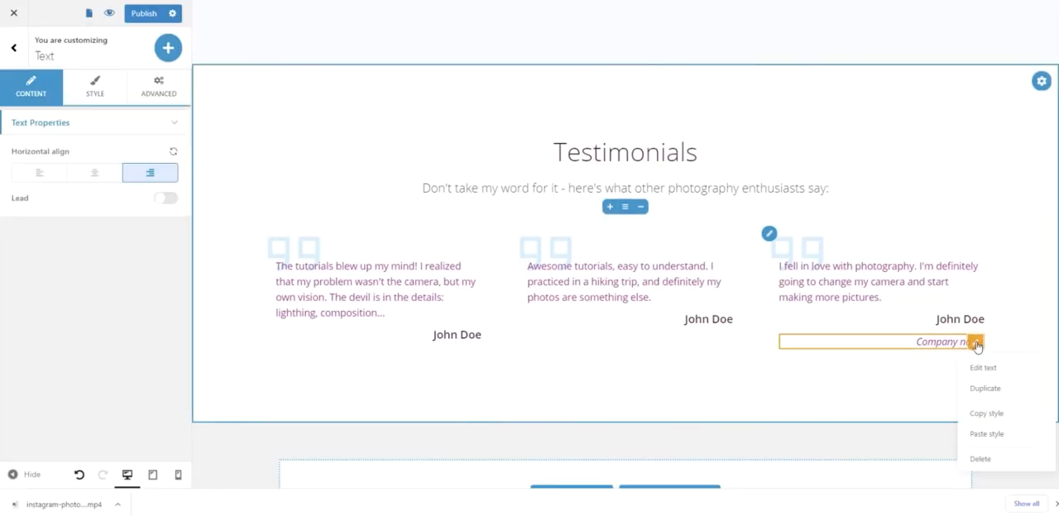
click(970, 457)
- Change the shared text color of the three testimonial quotes to the scheme's dark purple, 47183C
click(418, 277)
triple_click(351, 283)
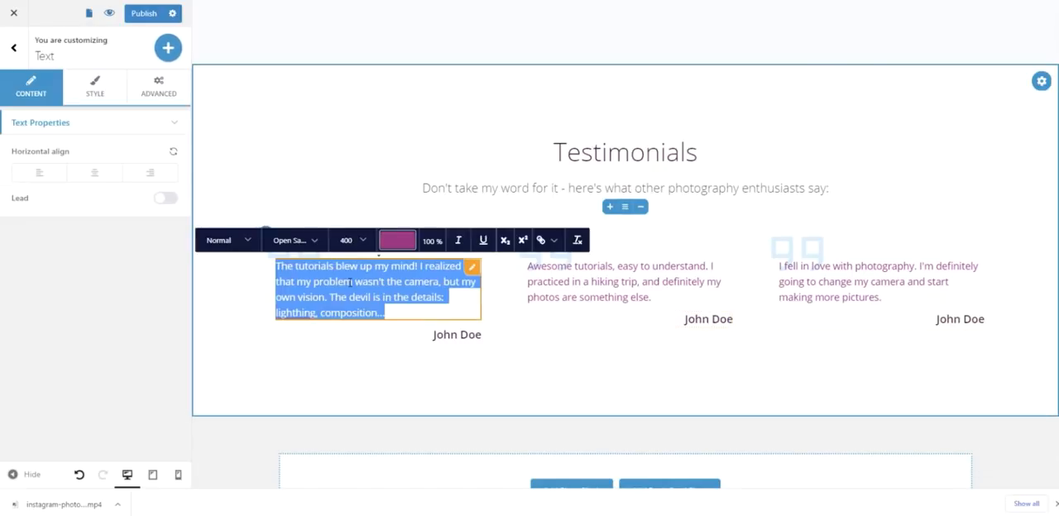
click(398, 242)
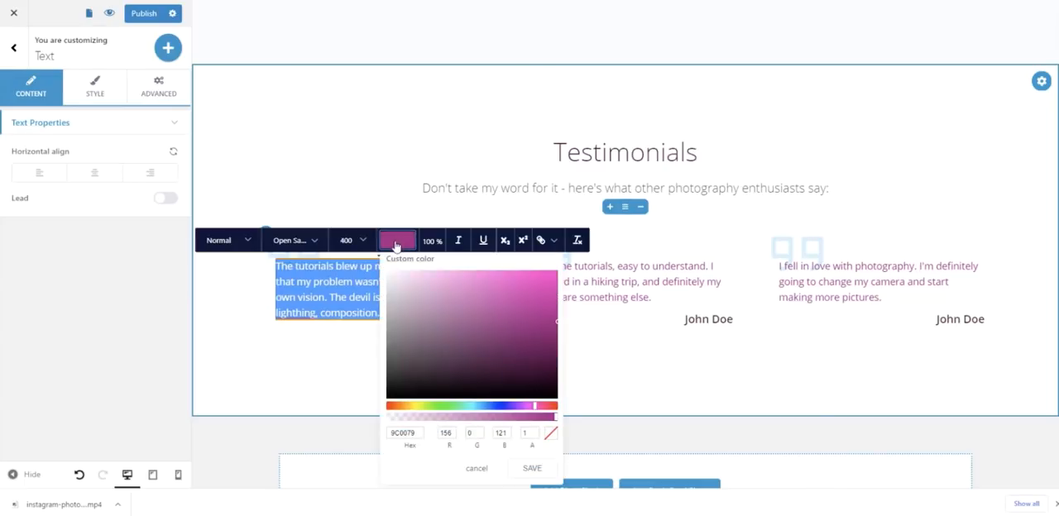
click(110, 89)
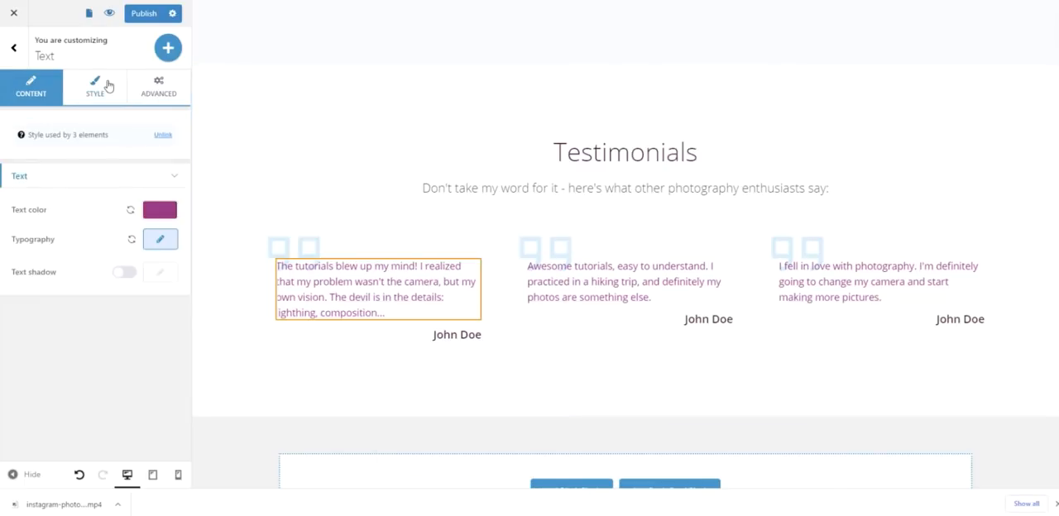
click(165, 213)
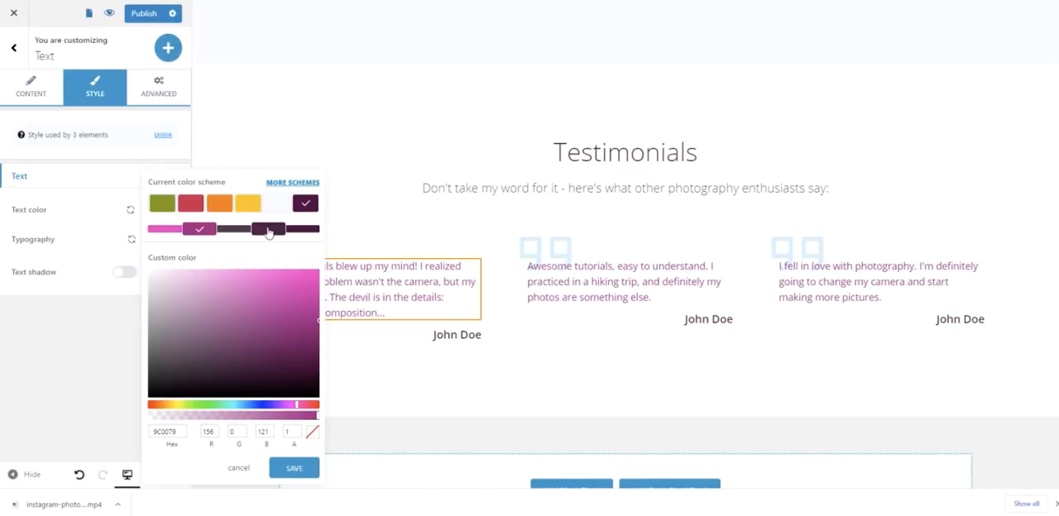
click(265, 231)
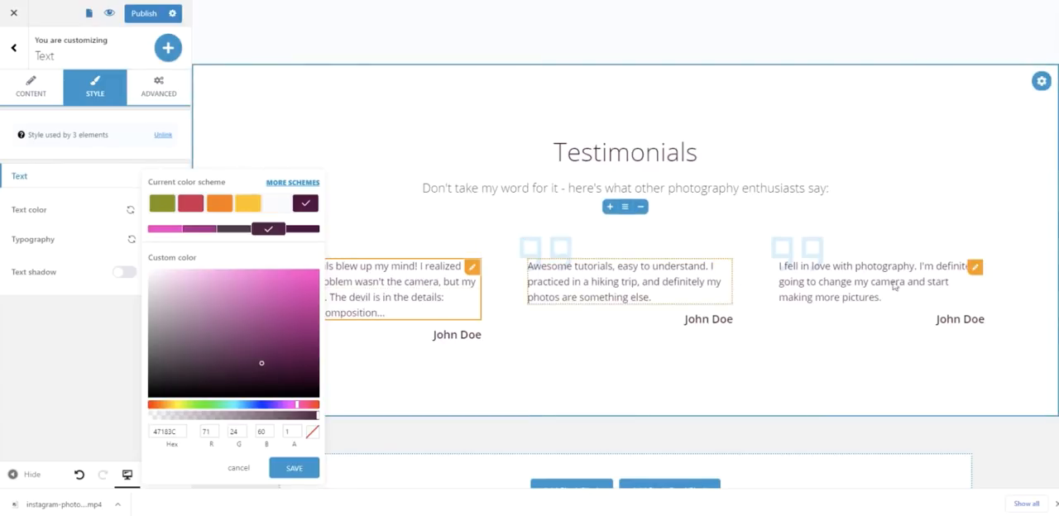
click(444, 292)
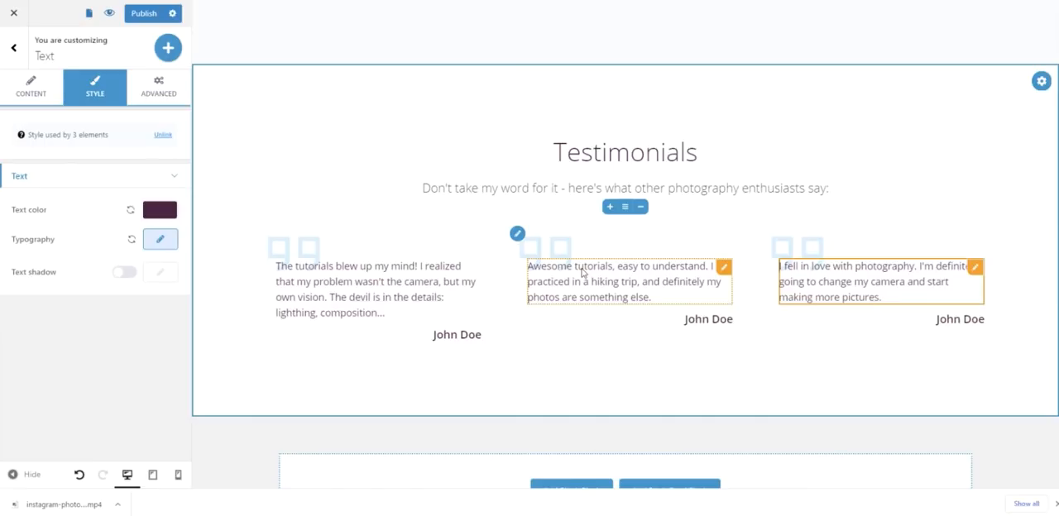
- Replace the first testimonial's placeholder author with the reviewer's first name and USA, as plain text
click(460, 335)
click(471, 336)
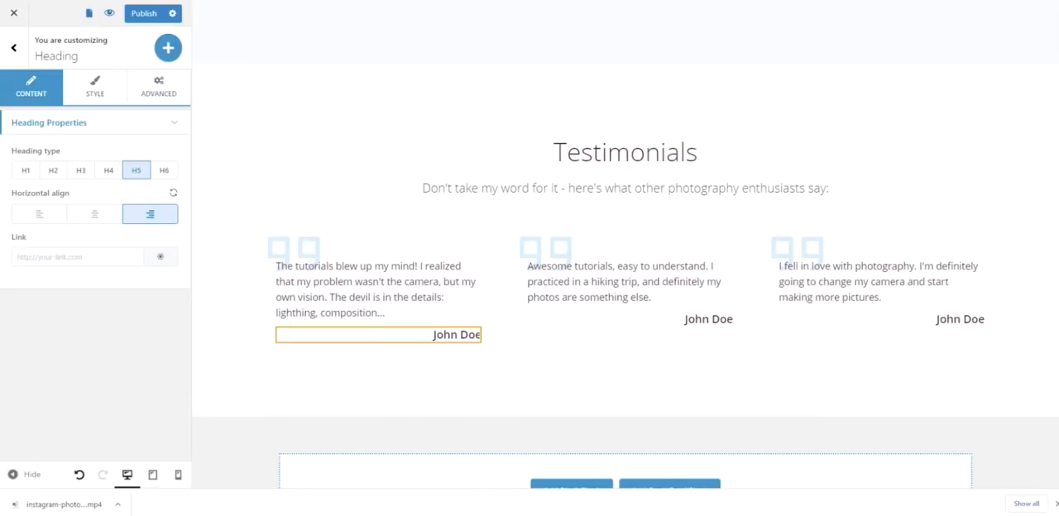
triple_click(433, 334)
right_click(434, 333)
click(489, 183)
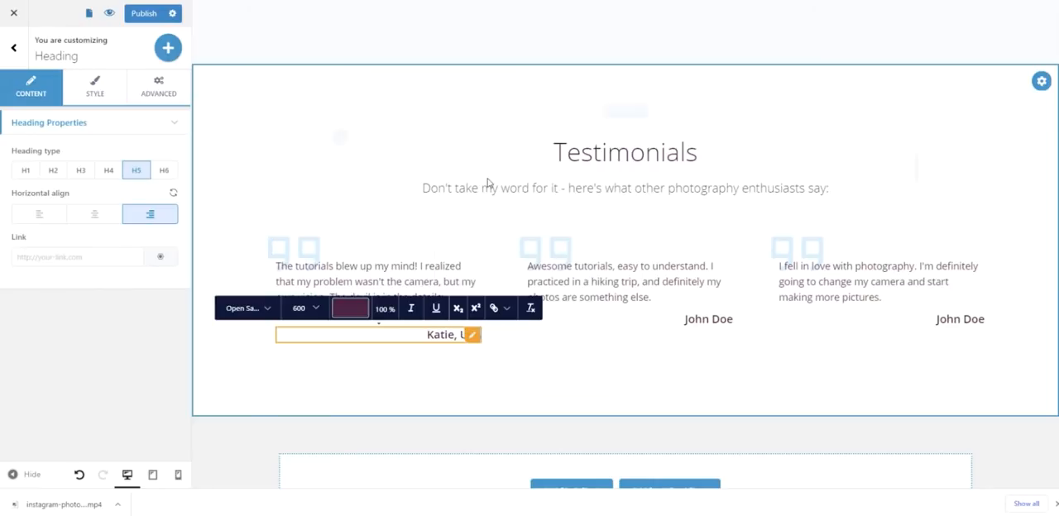
- Replace the second testimonial's placeholder author with the reviewer's first name and UK, as plain text
click(634, 348)
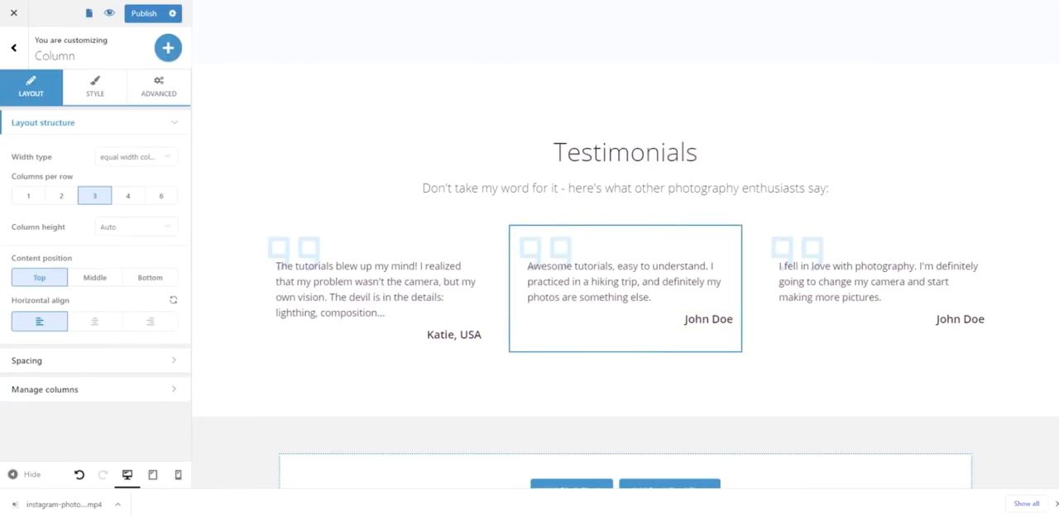
click(721, 321)
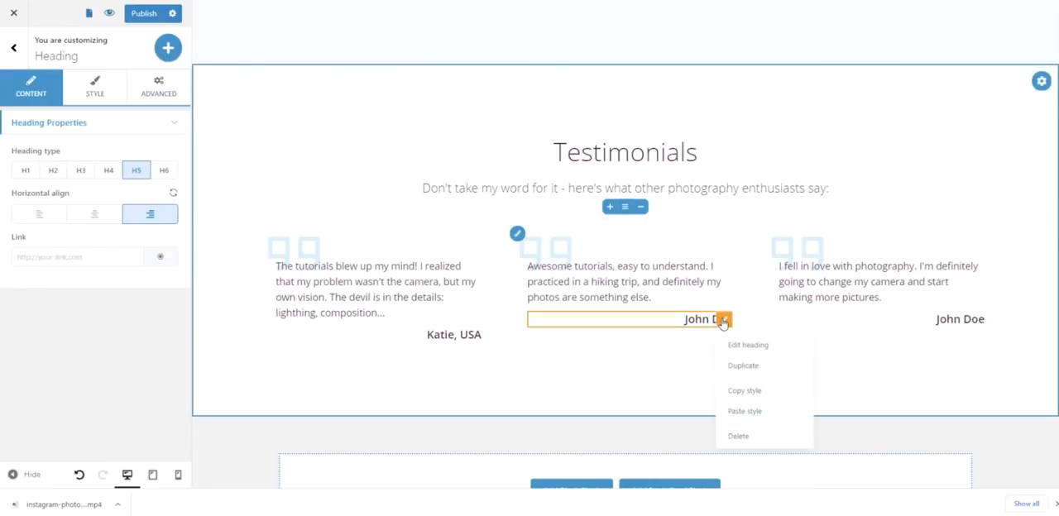
double_click(698, 320)
right_click(699, 318)
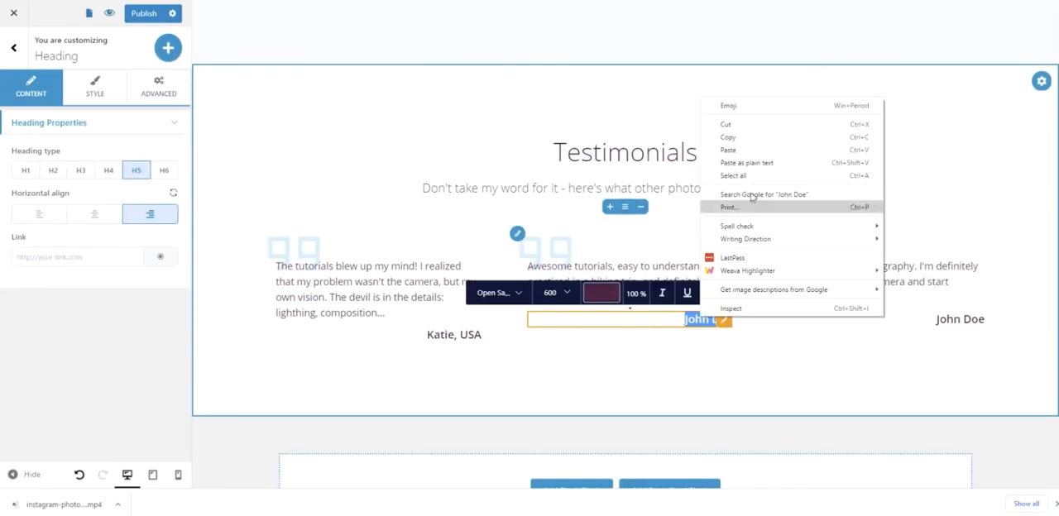
click(749, 170)
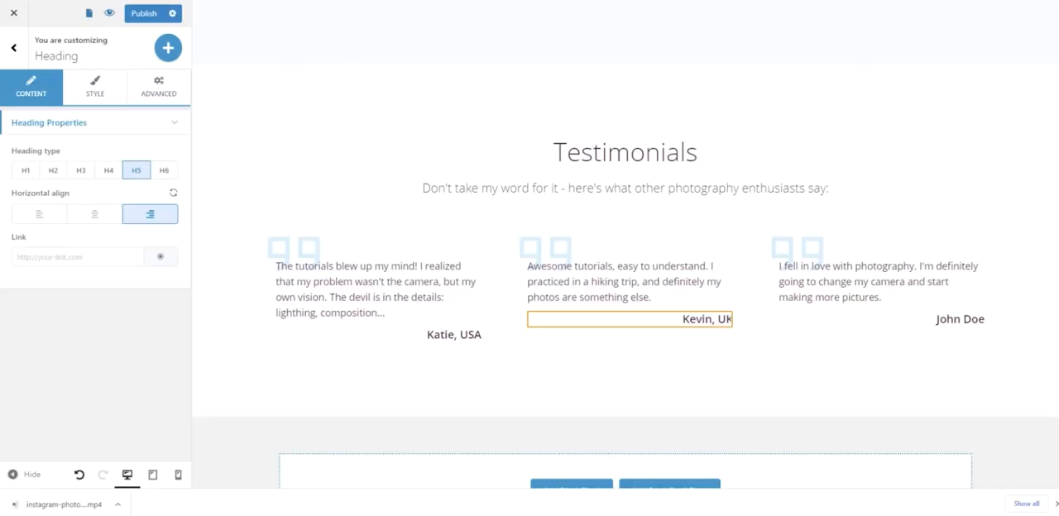
- Replace the third testimonial's placeholder author with the reviewer's first name and Spain, as plain text
double_click(956, 320)
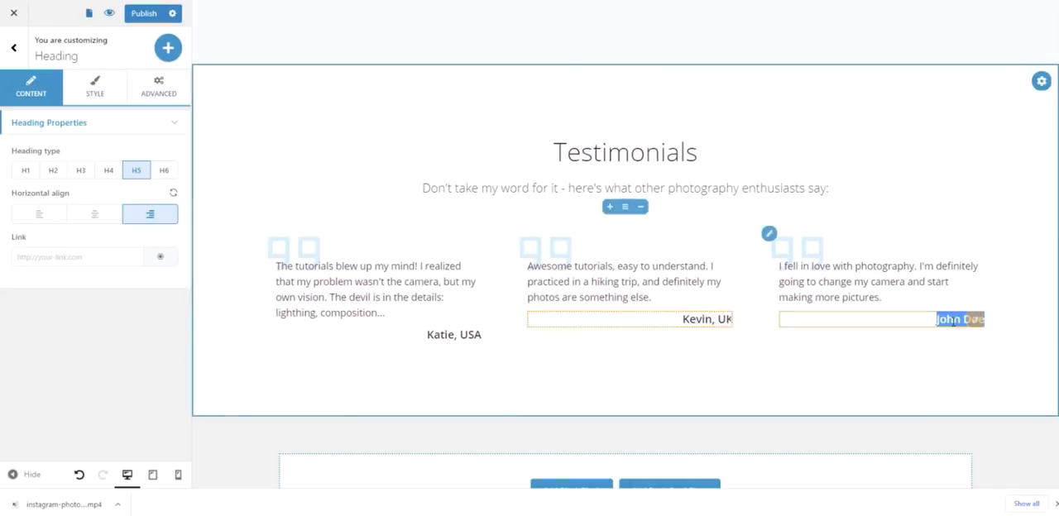
right_click(953, 322)
click(945, 168)
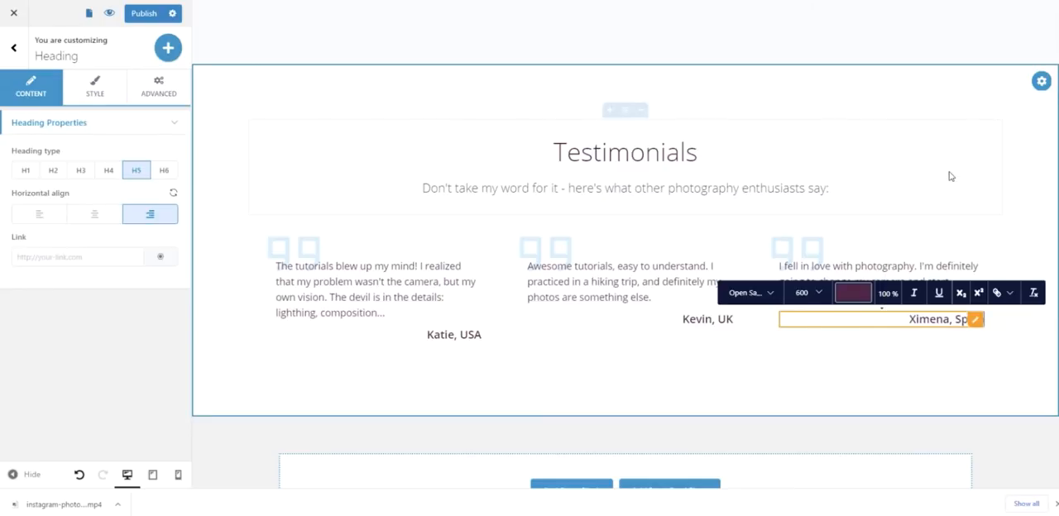
click(949, 194)
- Set the Testimonials block's top and bottom spacing to 20
click(746, 103)
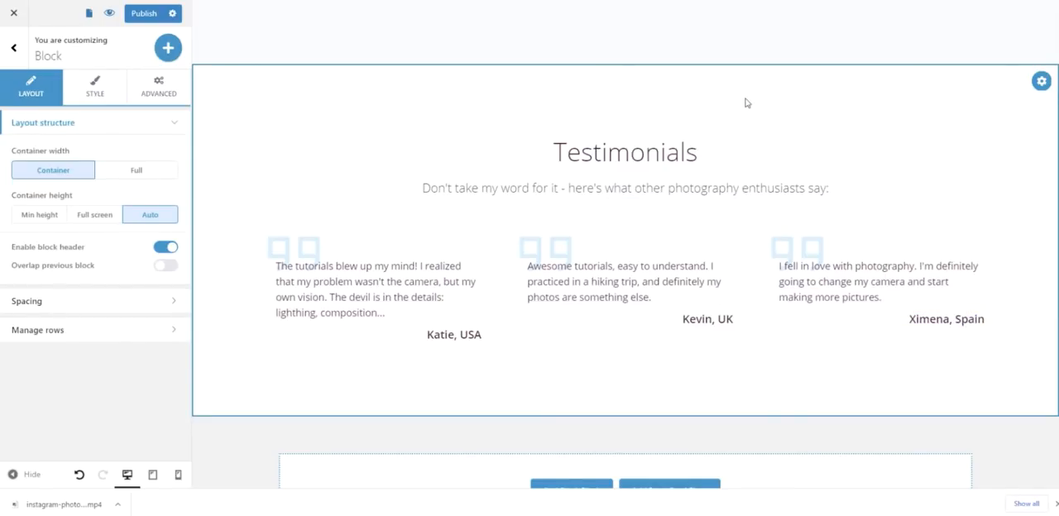
click(174, 303)
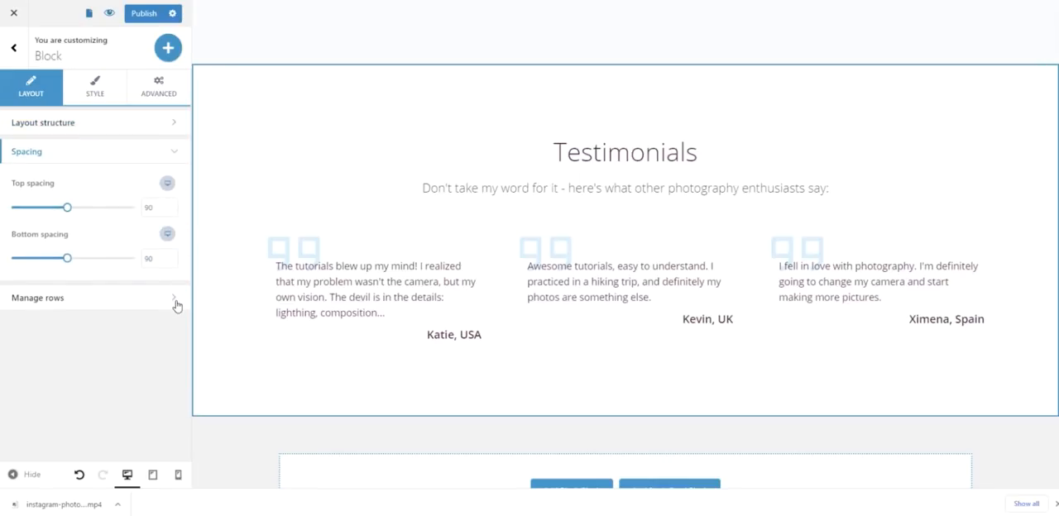
click(155, 208)
double_click(157, 259)
text(20)
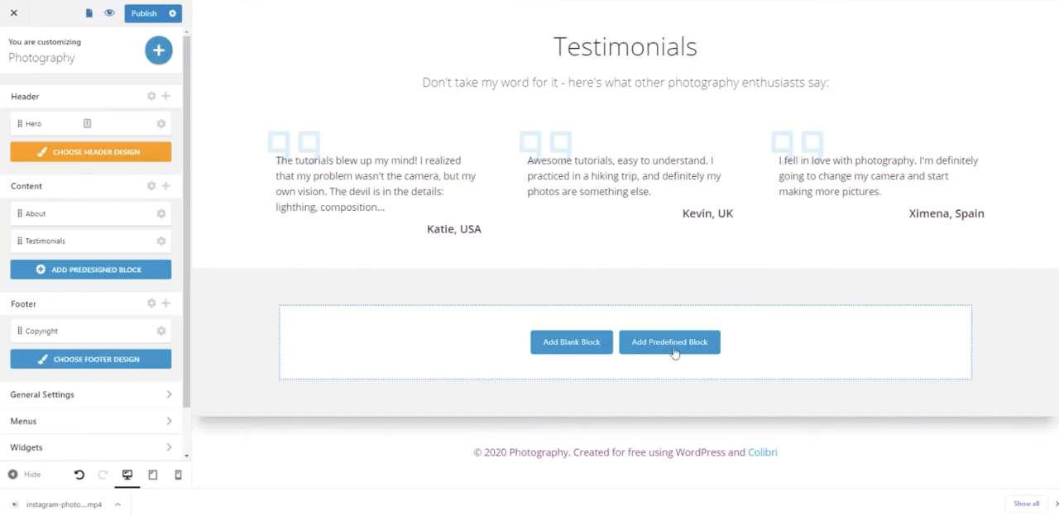
- Search the predefined blocks for "gall" and add the Photo Gallery block with text beside a three-column masonry grid below Testimonials
click(677, 346)
scroll(293, 286, down, 1)
scroll(293, 287, down, 3)
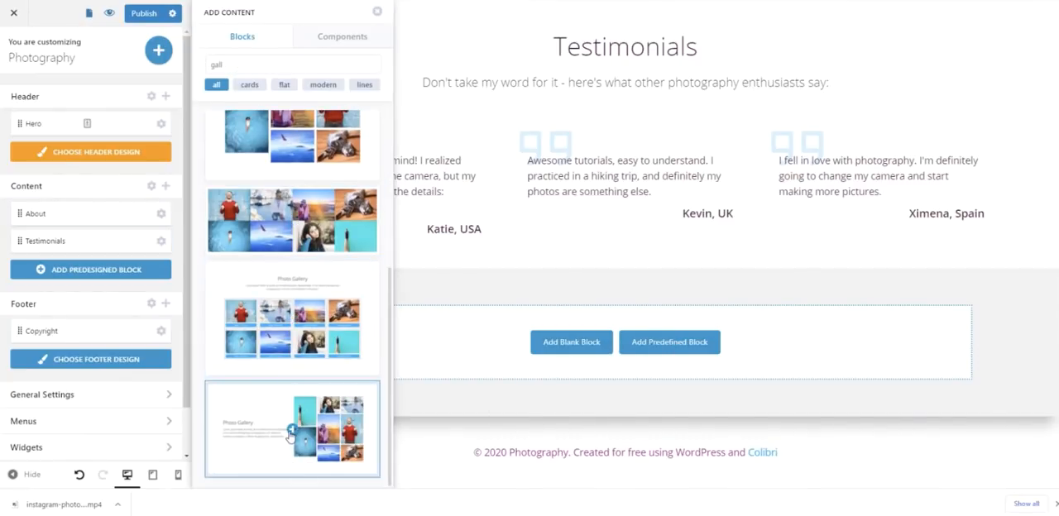
click(292, 436)
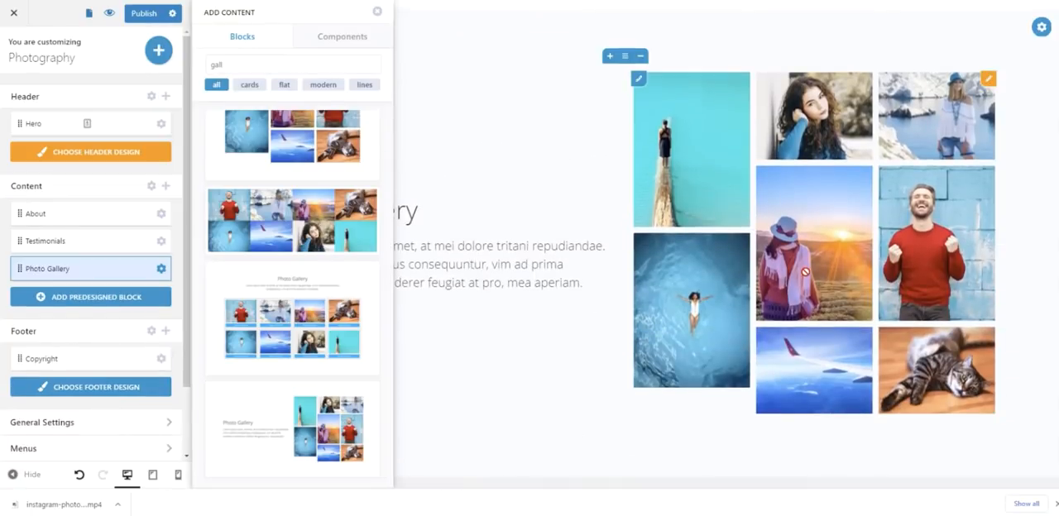
click(805, 272)
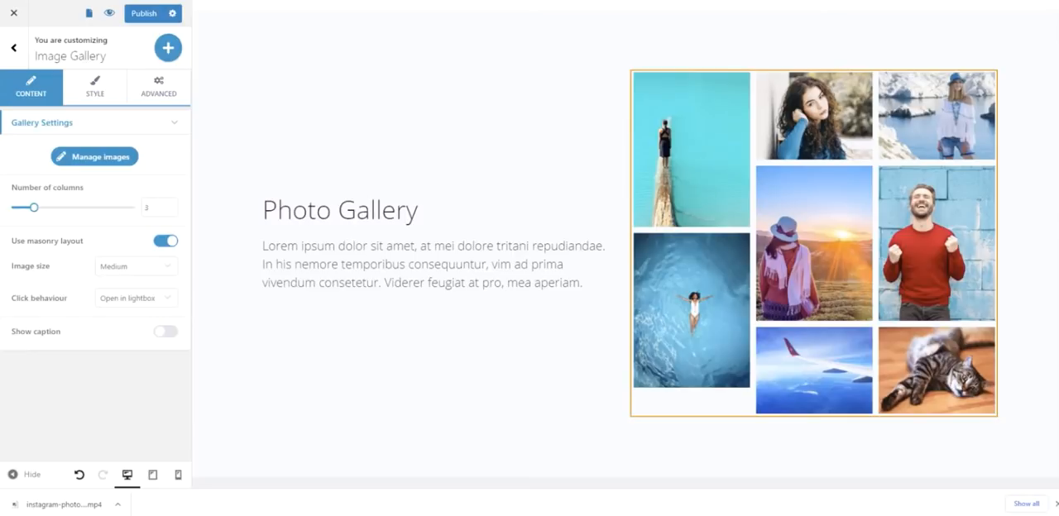
- Replace the "Photo Gallery" heading with "What you'll learn" as plain text
click(372, 209)
triple_click(372, 209)
right_click(435, 207)
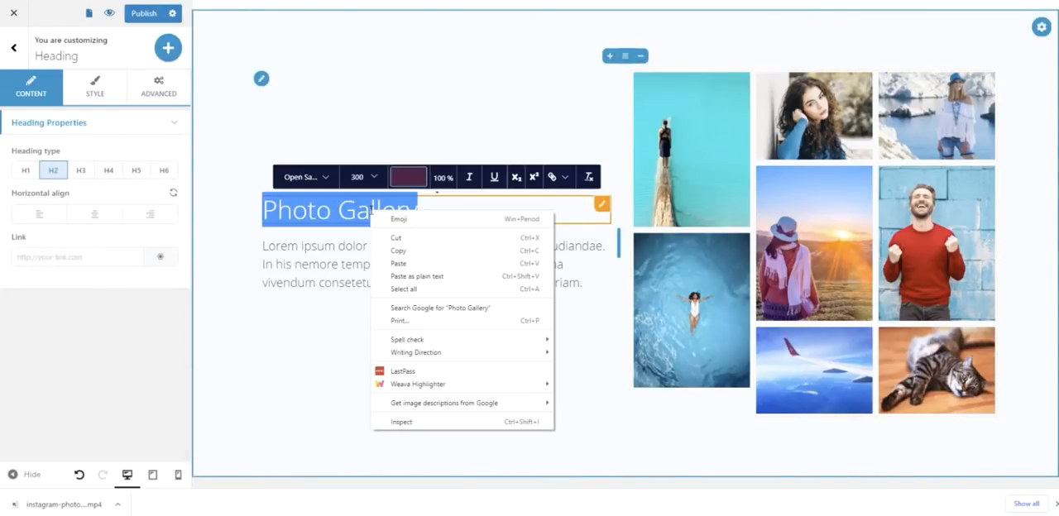
click(443, 280)
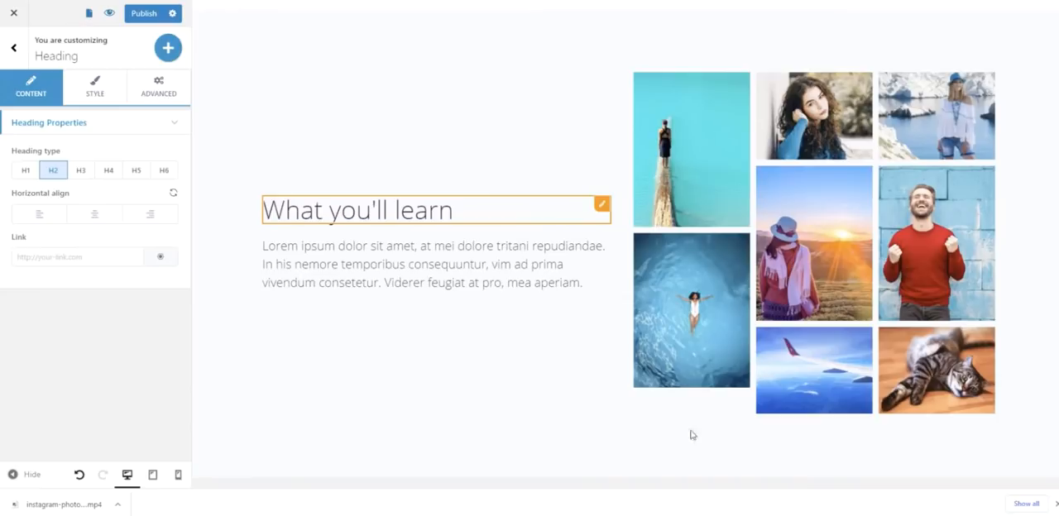
- Replace the gallery block's placeholder paragraph with the six plain-text topic lines from "How to shoot outdoors in natural light" to "Visual storytelling"
click(466, 264)
triple_click(465, 263)
right_click(465, 263)
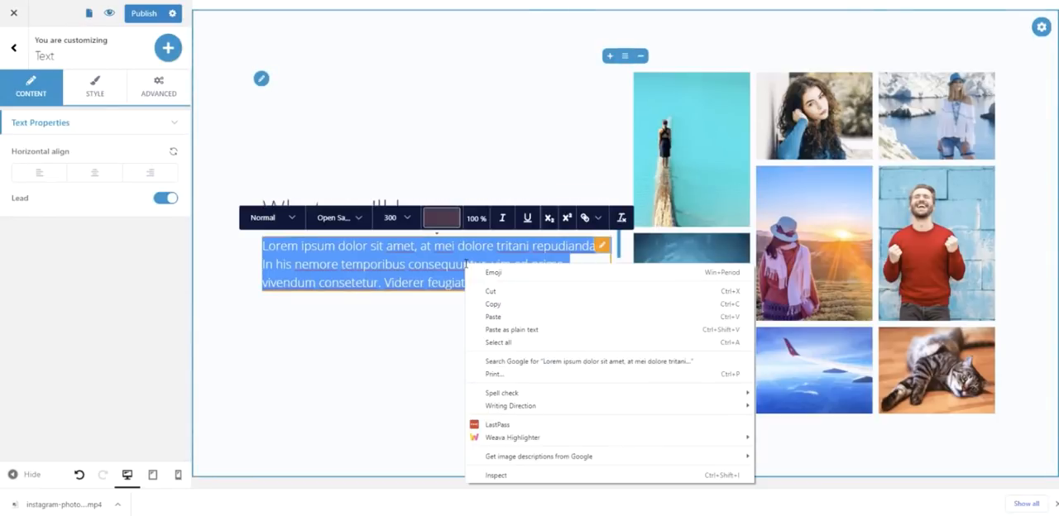
click(512, 330)
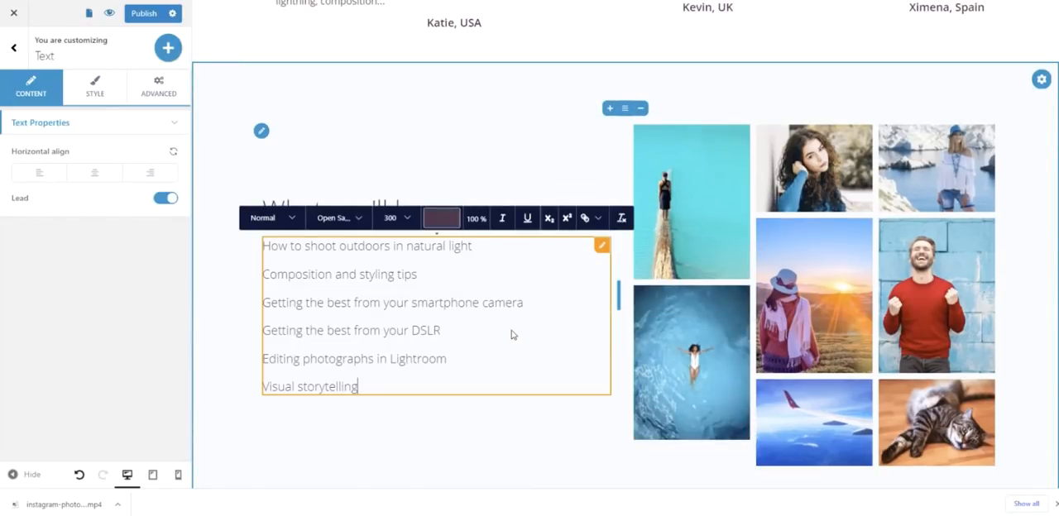
click(471, 159)
- Format all six topic lines with font weight 400 and the Heading 4 style, trying Heading 5 first
triple_click(369, 277)
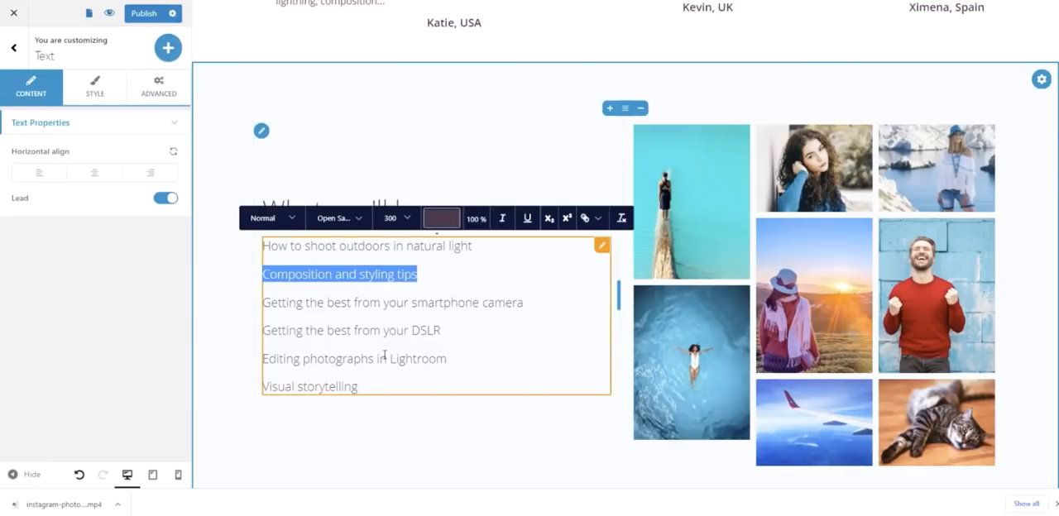
drag(379, 392, 247, 255)
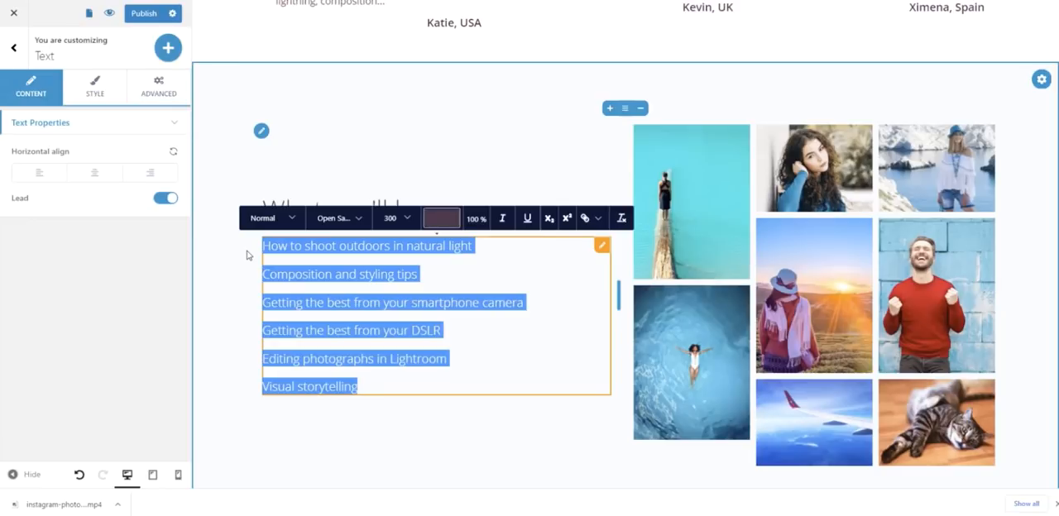
click(293, 220)
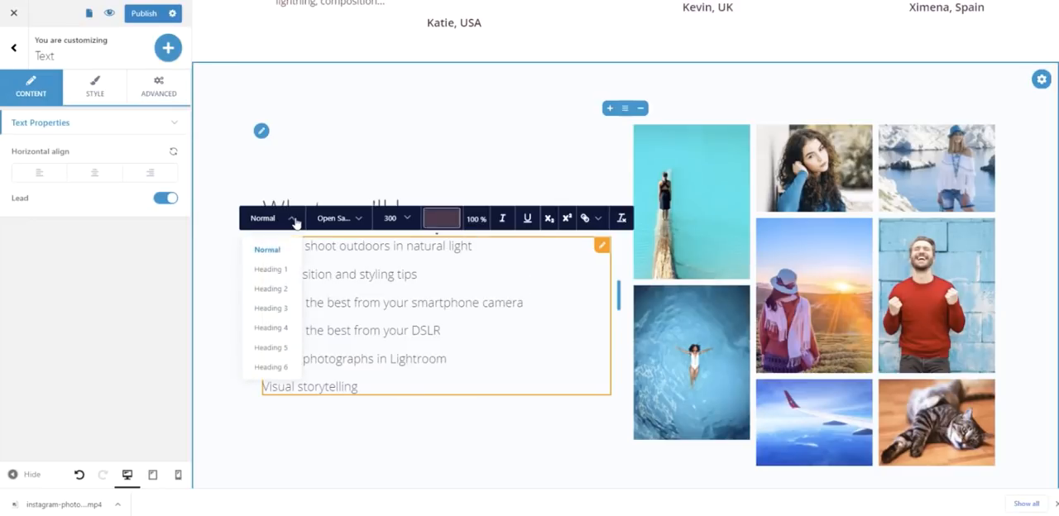
click(272, 347)
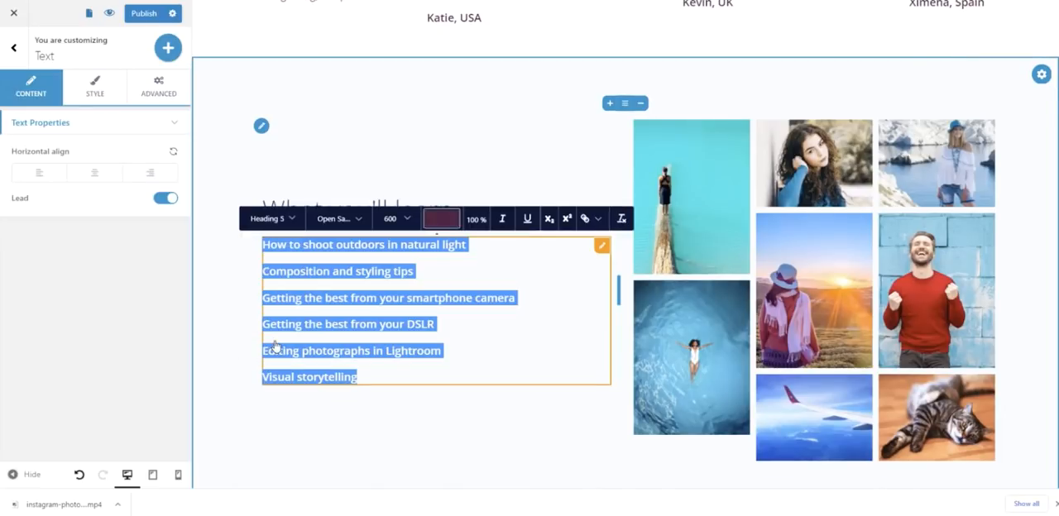
click(409, 220)
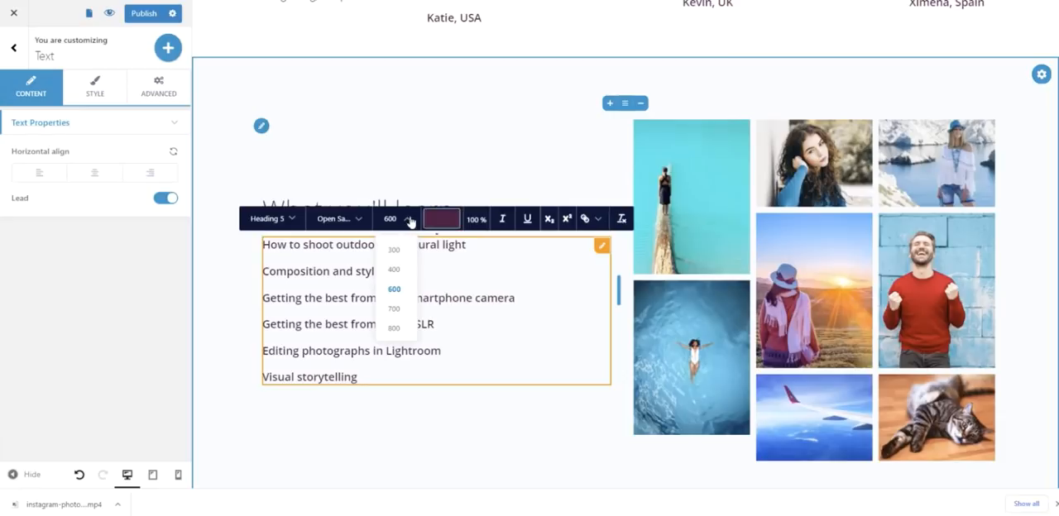
click(395, 271)
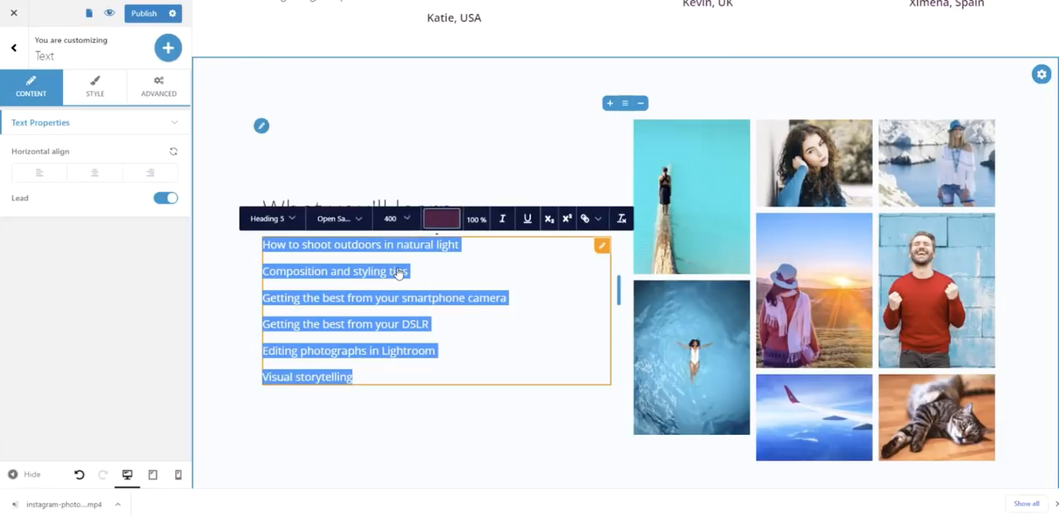
click(291, 219)
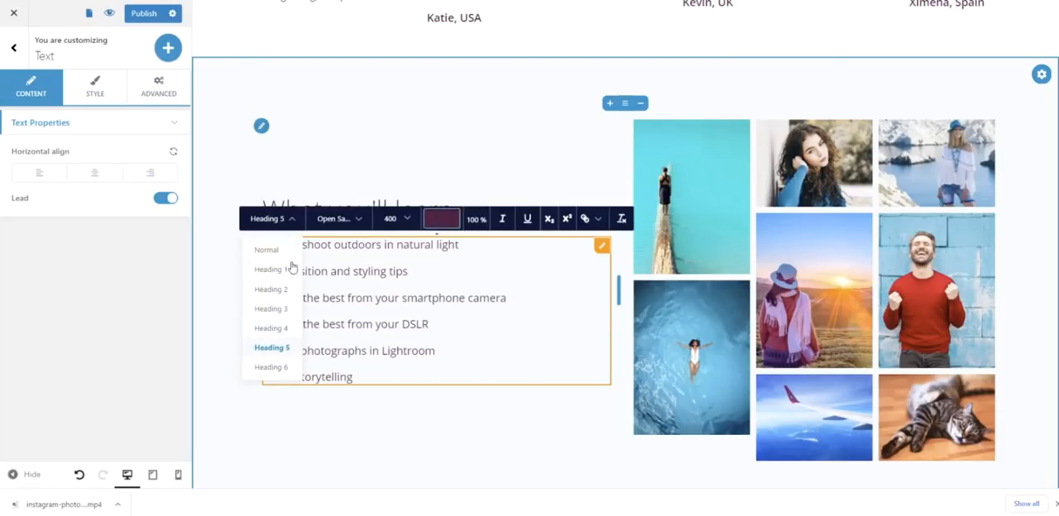
click(280, 333)
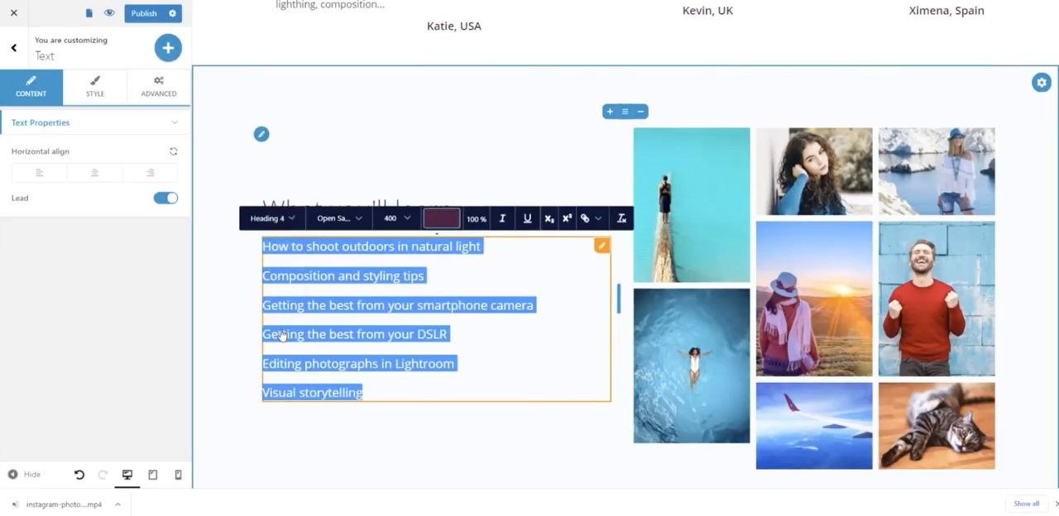
- Set the font weight of the six "What you'll learn" topic lines to 300
click(405, 220)
click(398, 250)
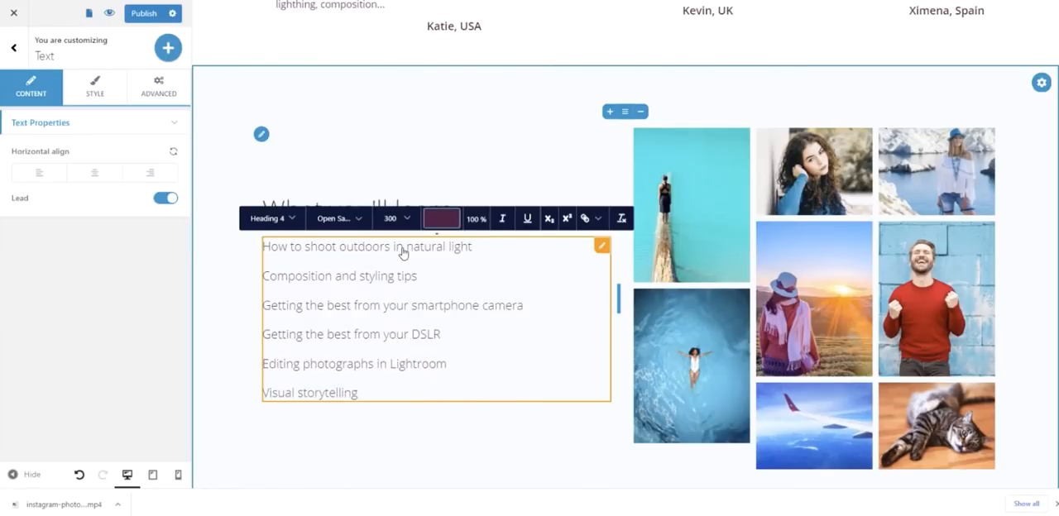
click(447, 154)
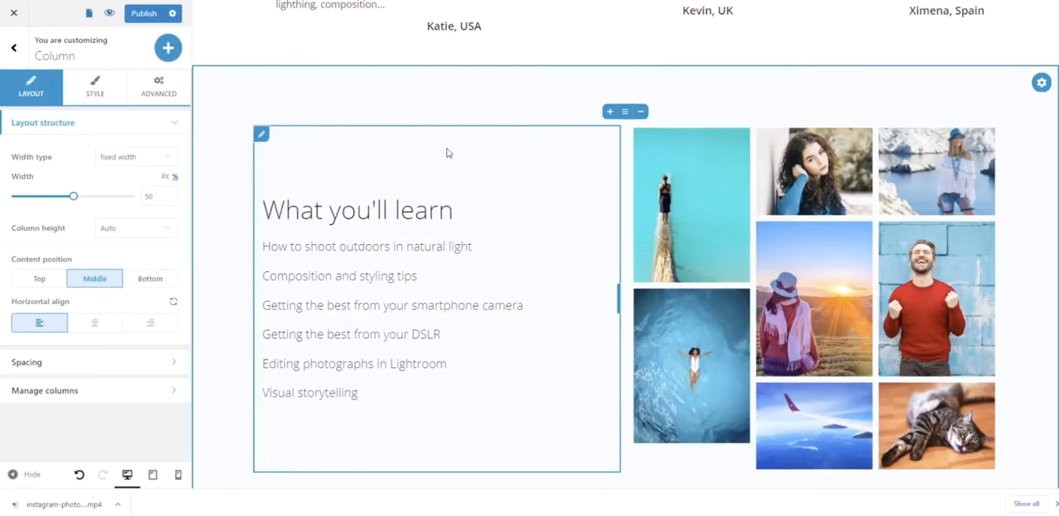
- Fill the gallery with library photos: woman in hat, beer, apples, flower-crown portrait, forest, crosswalk, cupcake, coffee with leaves and two lattes, in that order
click(710, 232)
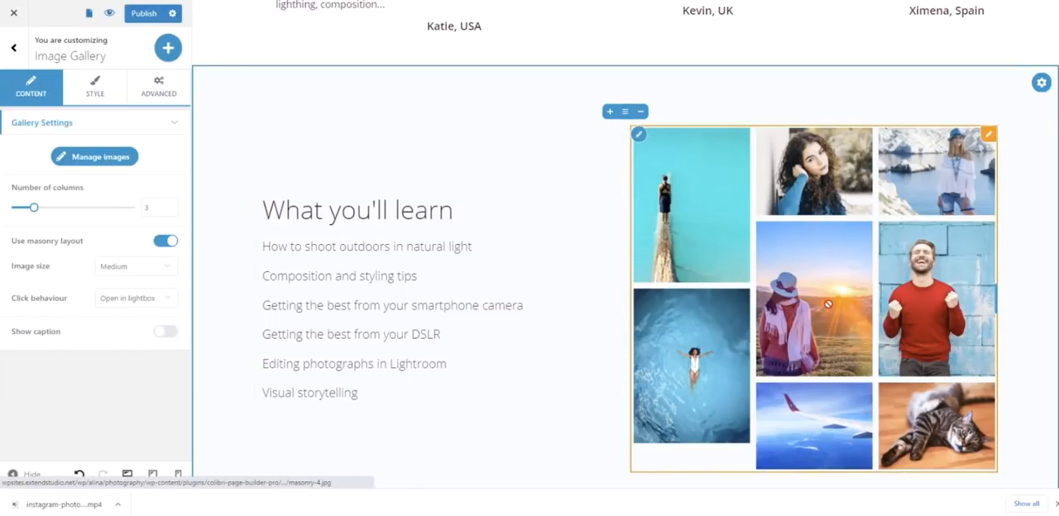
click(94, 157)
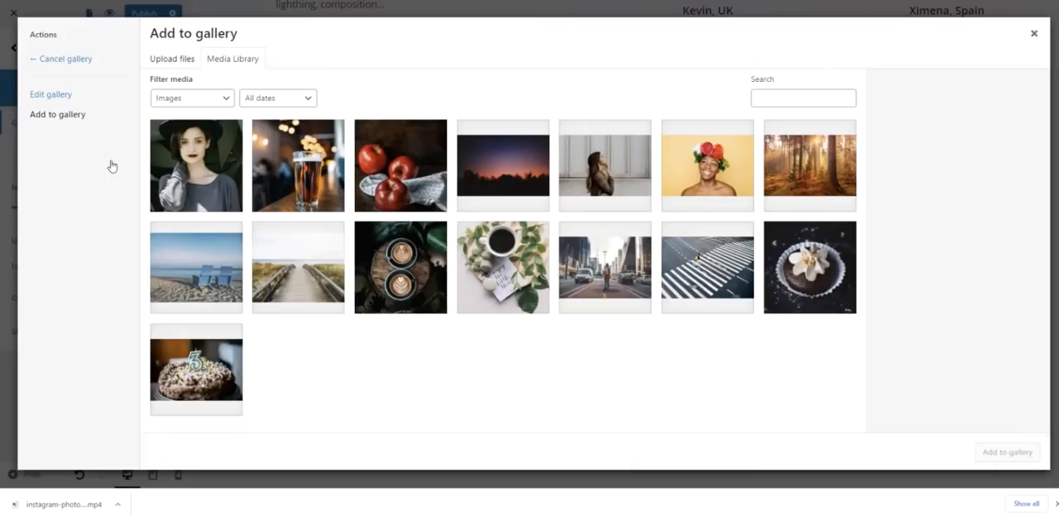
click(188, 163)
click(289, 168)
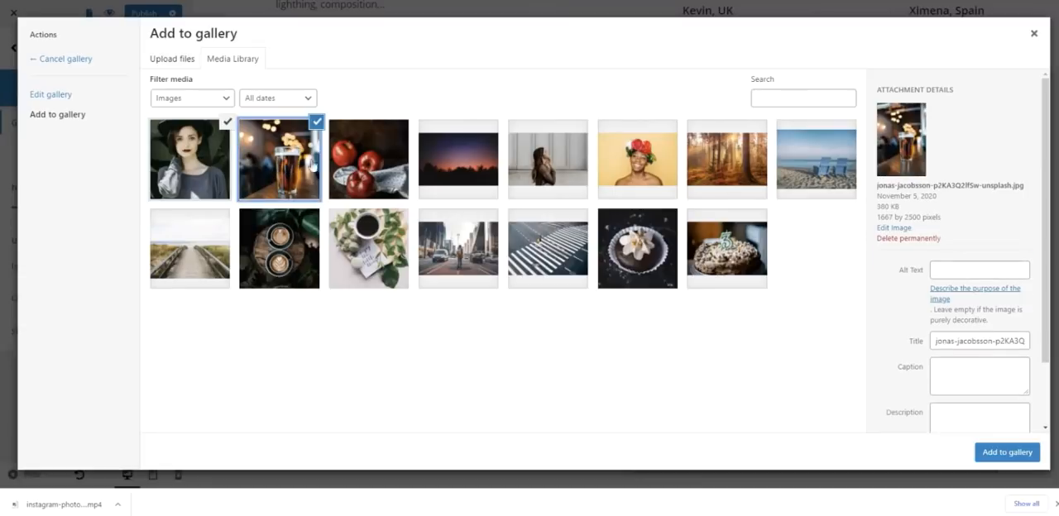
click(366, 165)
click(633, 161)
click(700, 157)
click(563, 242)
click(660, 257)
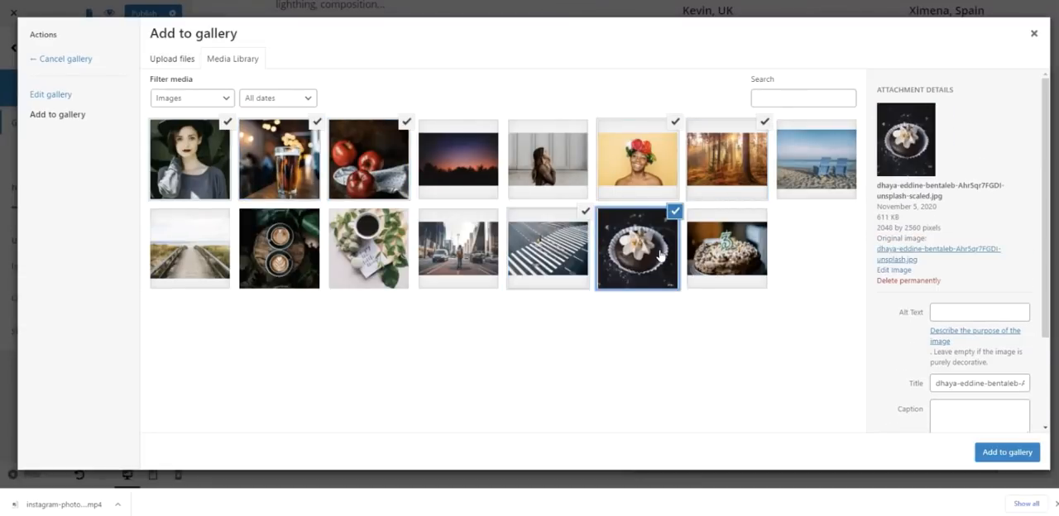
click(370, 253)
click(296, 258)
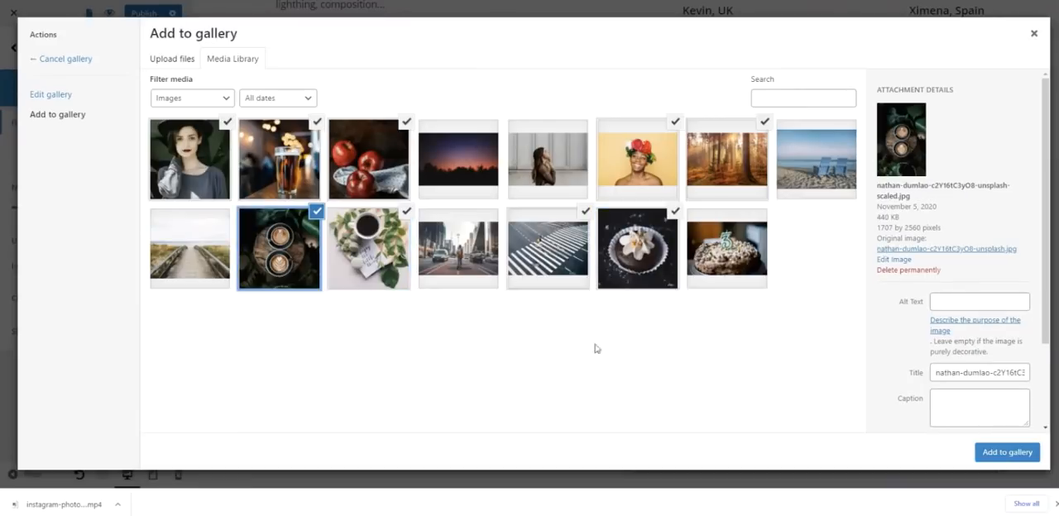
click(1005, 453)
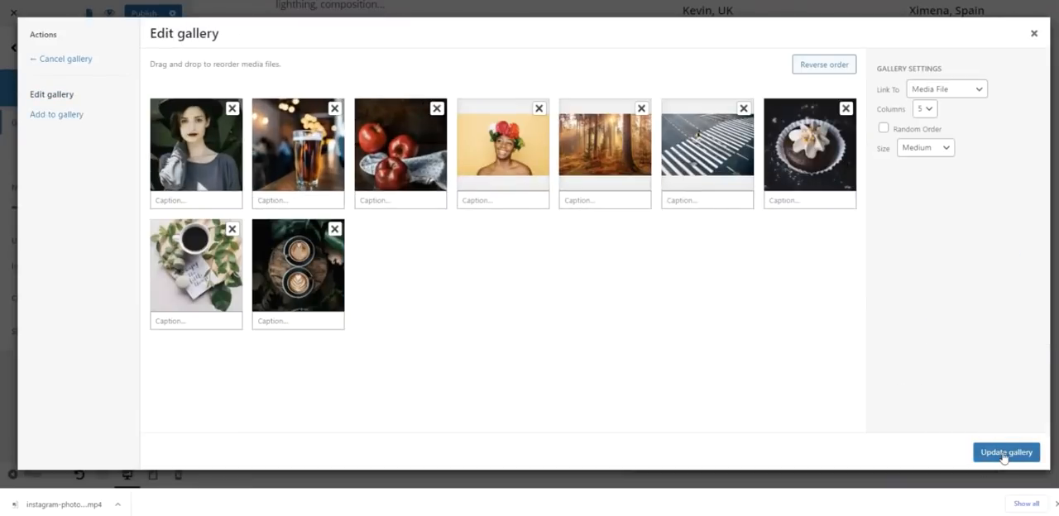
click(1004, 454)
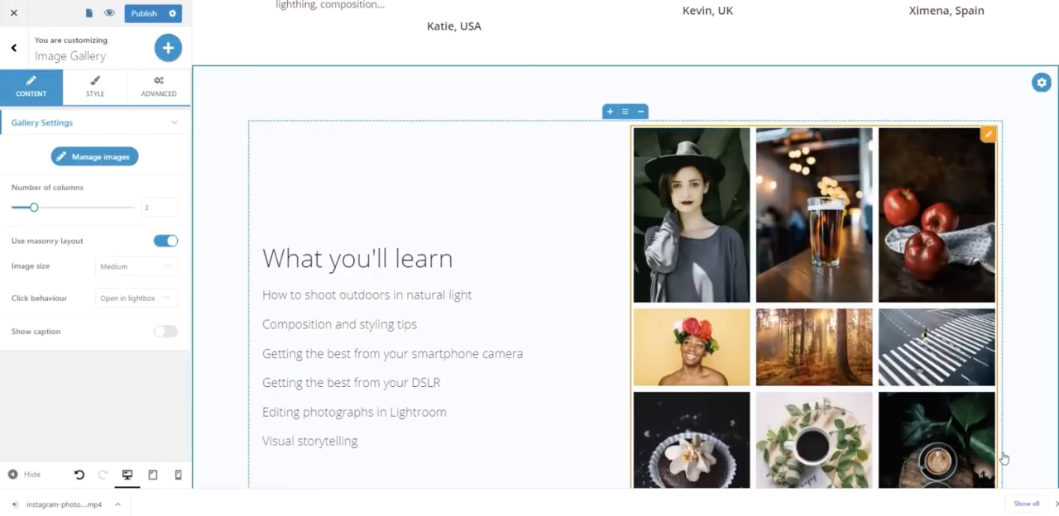
- Turn off the gallery's masonry layout and set its image size to Thumbnail
scroll(961, 376, down, 2)
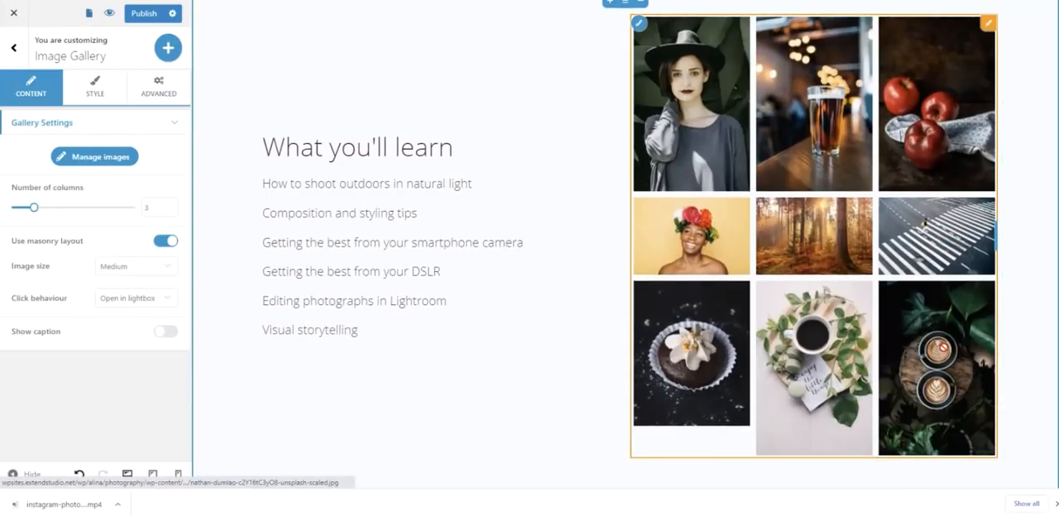
scroll(942, 349, up, 1)
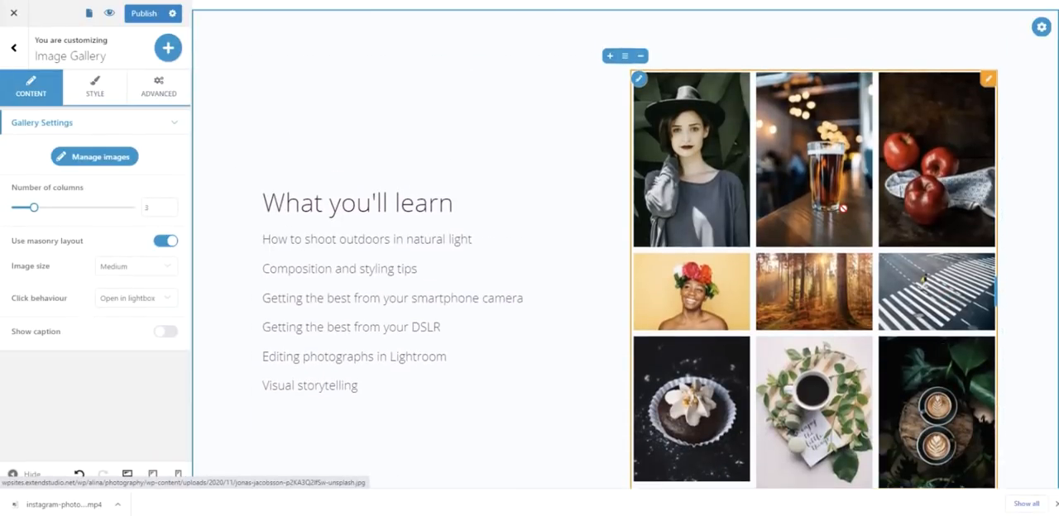
click(160, 242)
click(151, 267)
click(139, 306)
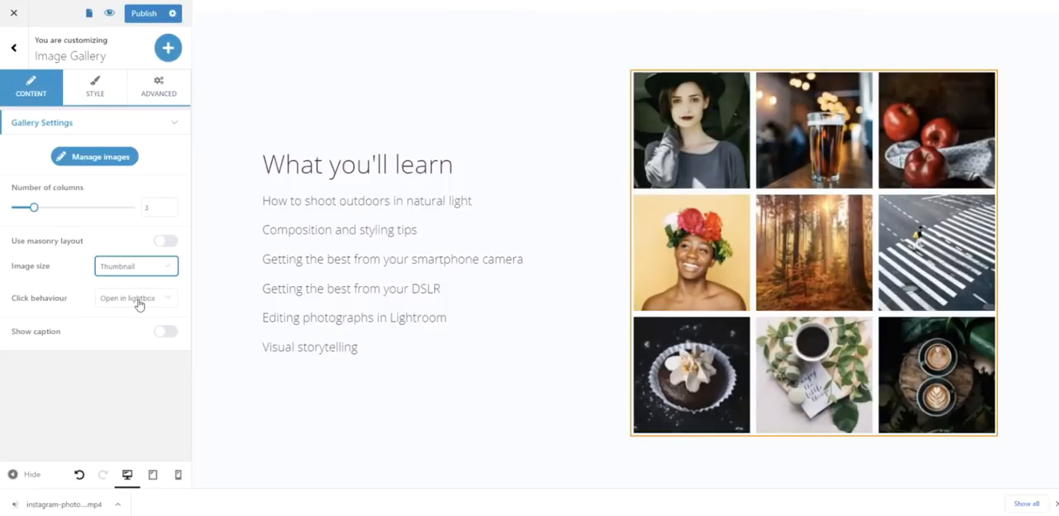
- Color the "What you'll learn" heading with the scheme's orange, F86E00
scroll(475, 221, up, 5)
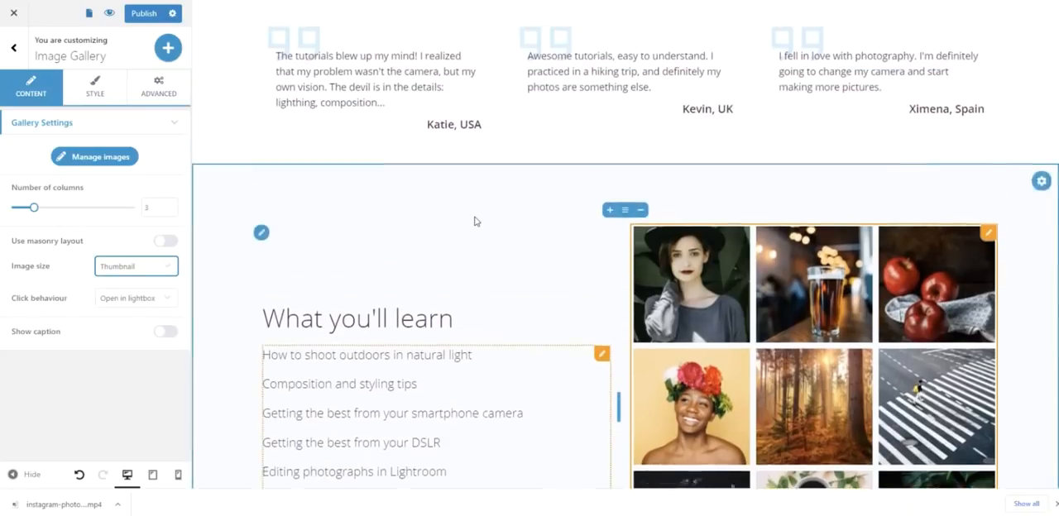
scroll(475, 220, down, 4)
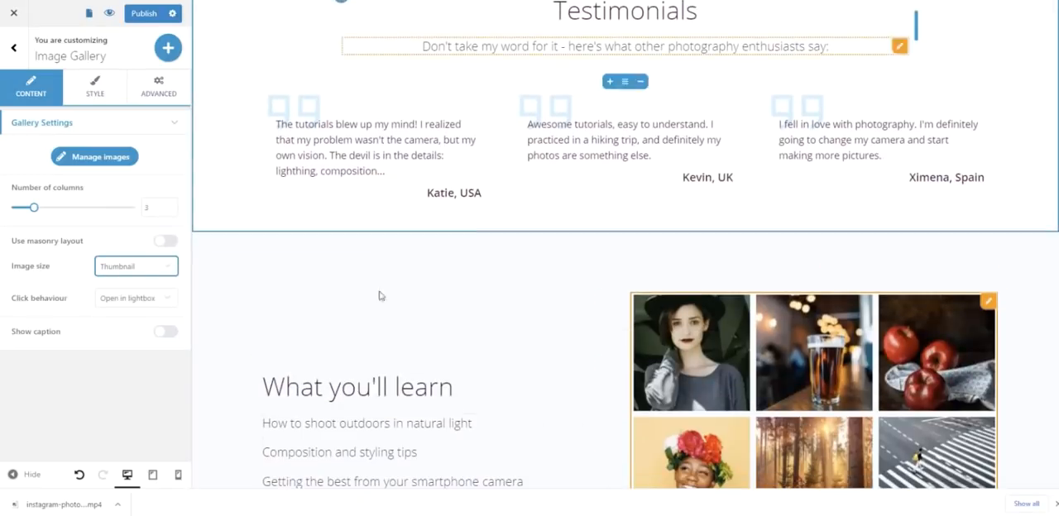
click(372, 386)
triple_click(372, 386)
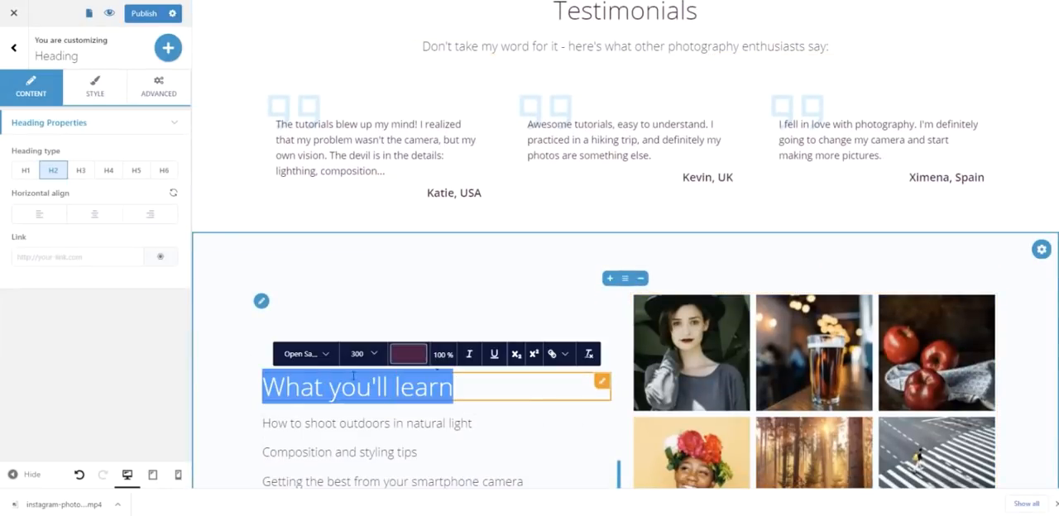
click(102, 94)
click(160, 157)
click(219, 205)
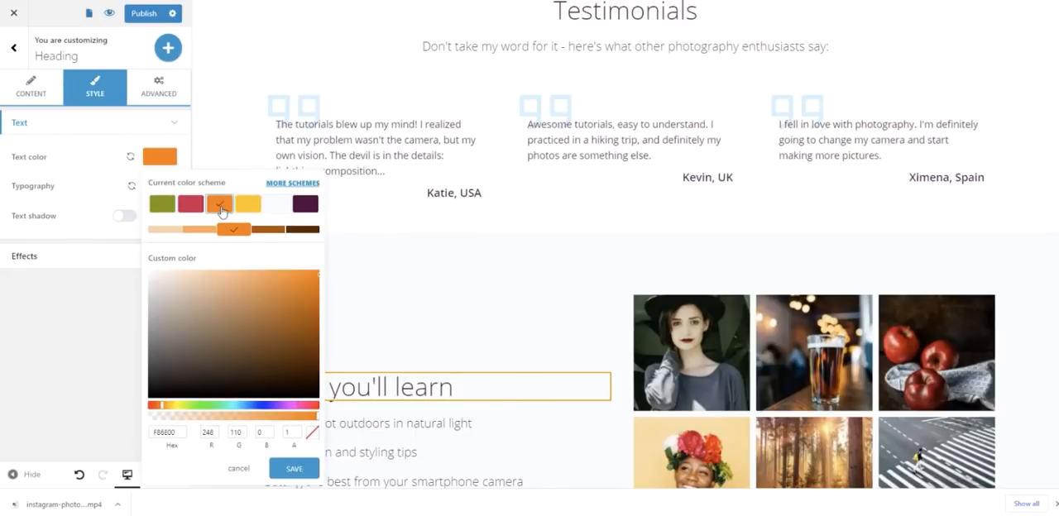
click(427, 251)
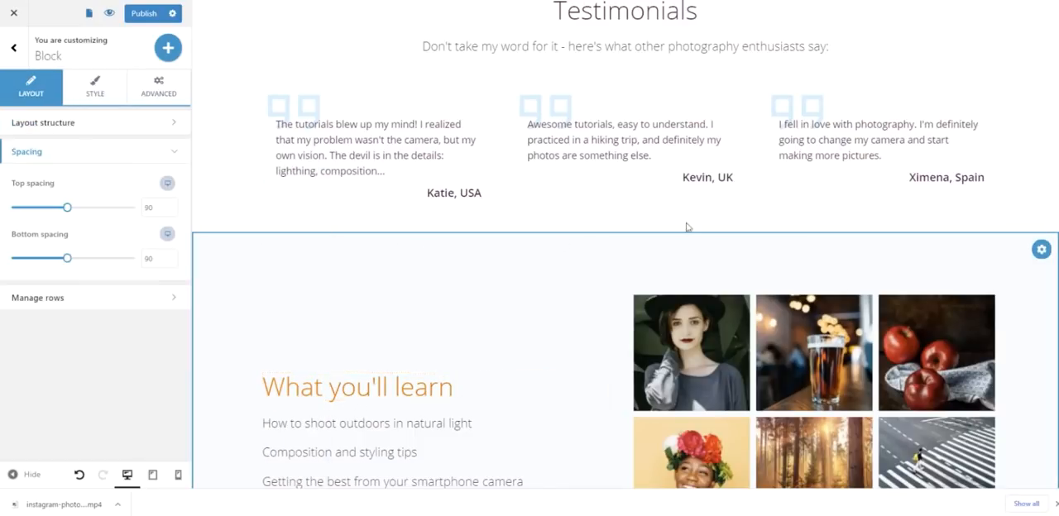
- Add a blank block with two equal columns below the photo gallery block
scroll(719, 220, down, 5)
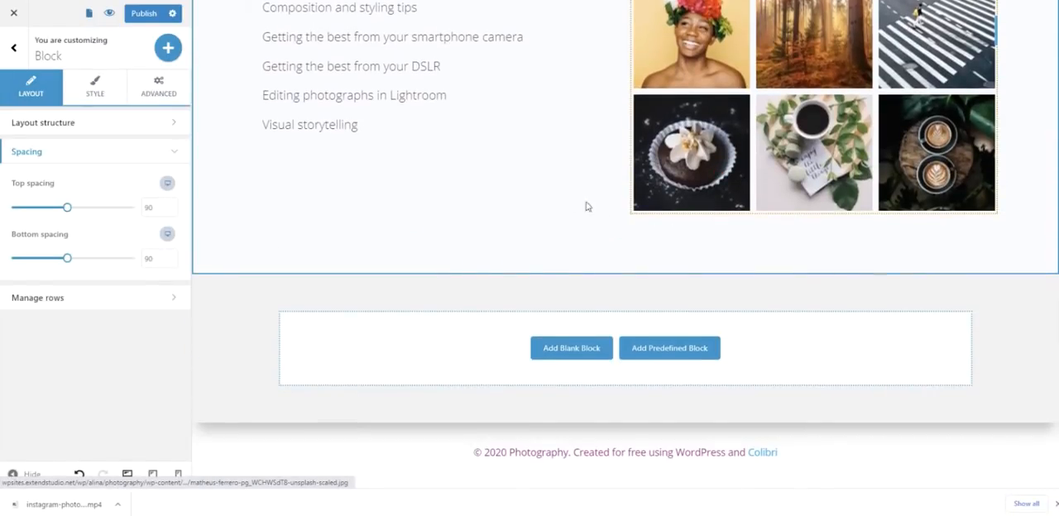
click(564, 196)
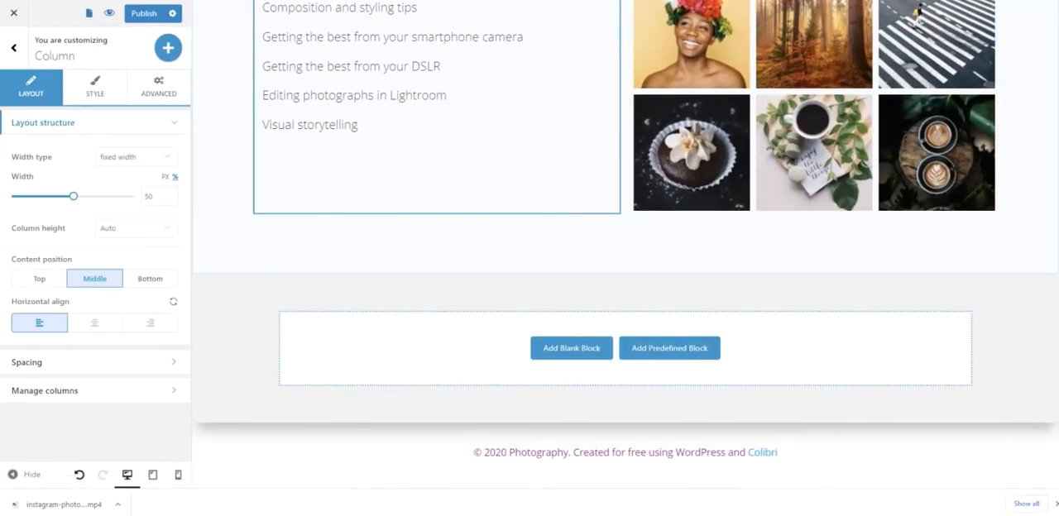
click(563, 388)
click(560, 347)
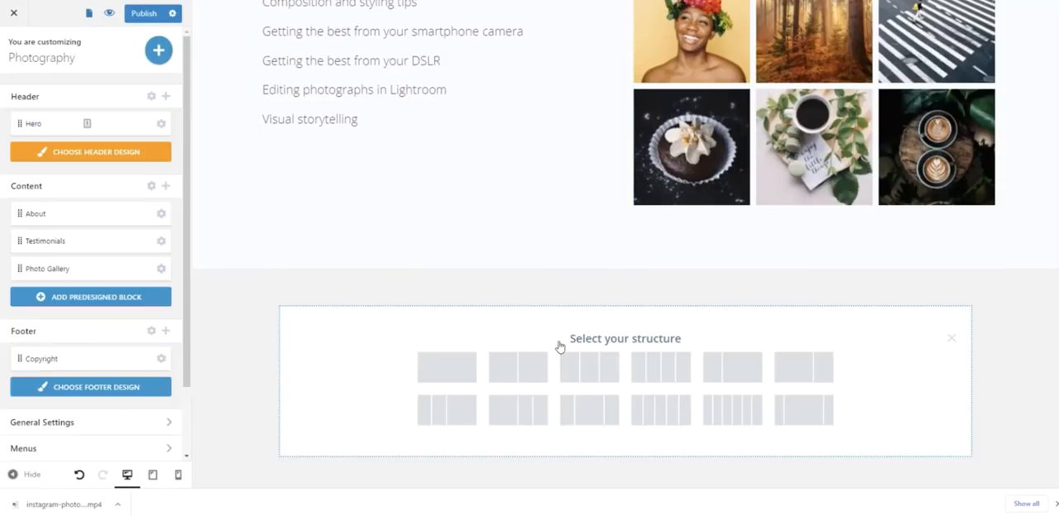
click(530, 369)
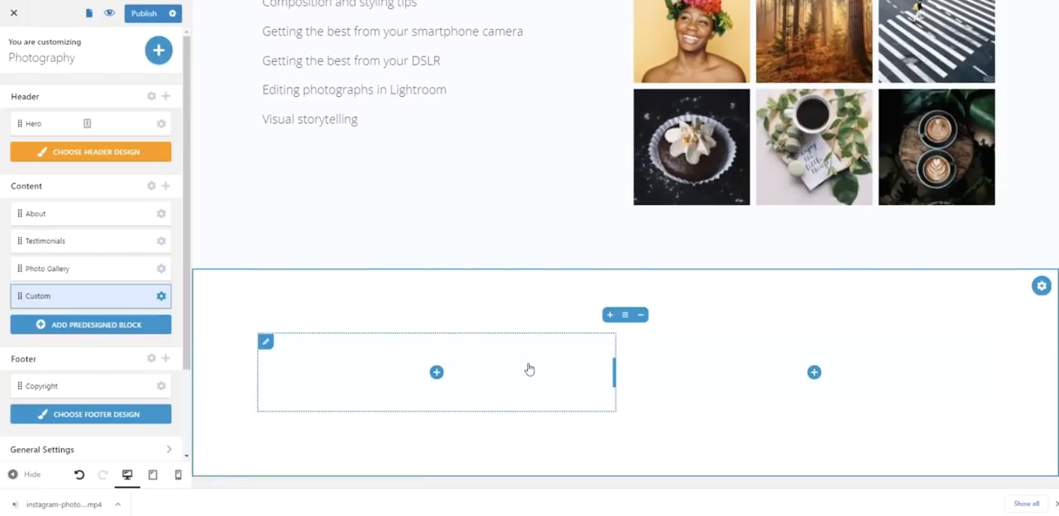
- Search the components for "coll" and place an Image Collage in the new block's left column
click(436, 373)
click(262, 64)
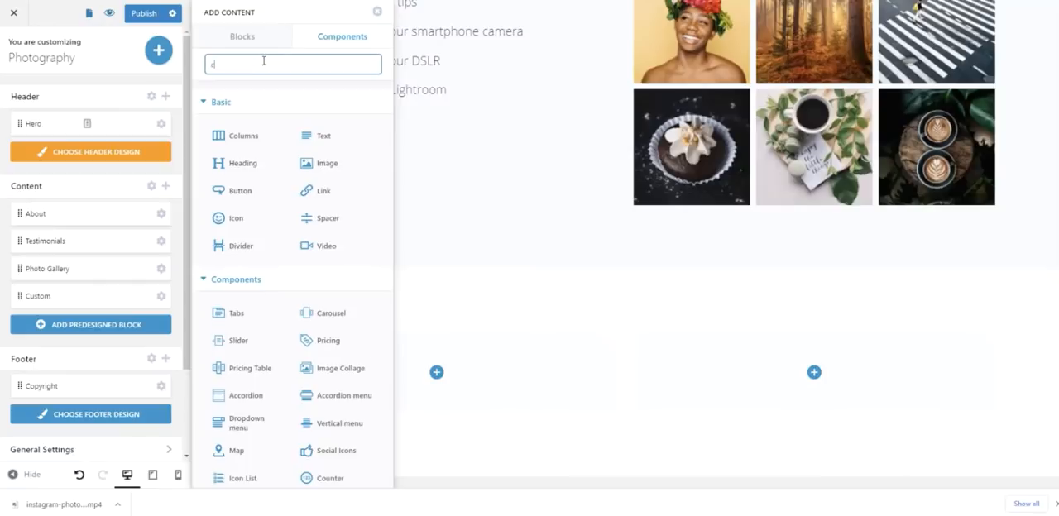
text(coll)
drag(253, 131, 403, 385)
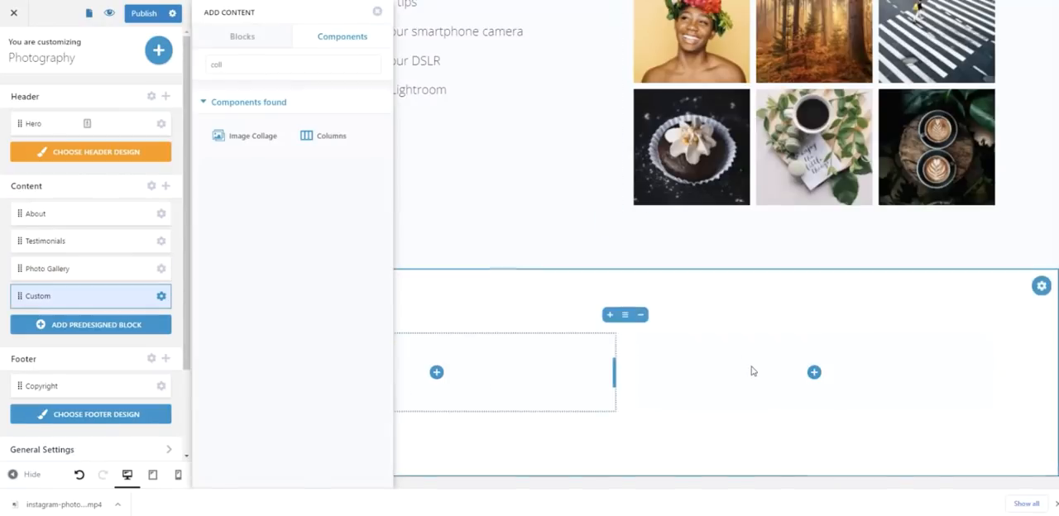
- Search the components for "list" and place an Icon List in the new block's right column
click(814, 427)
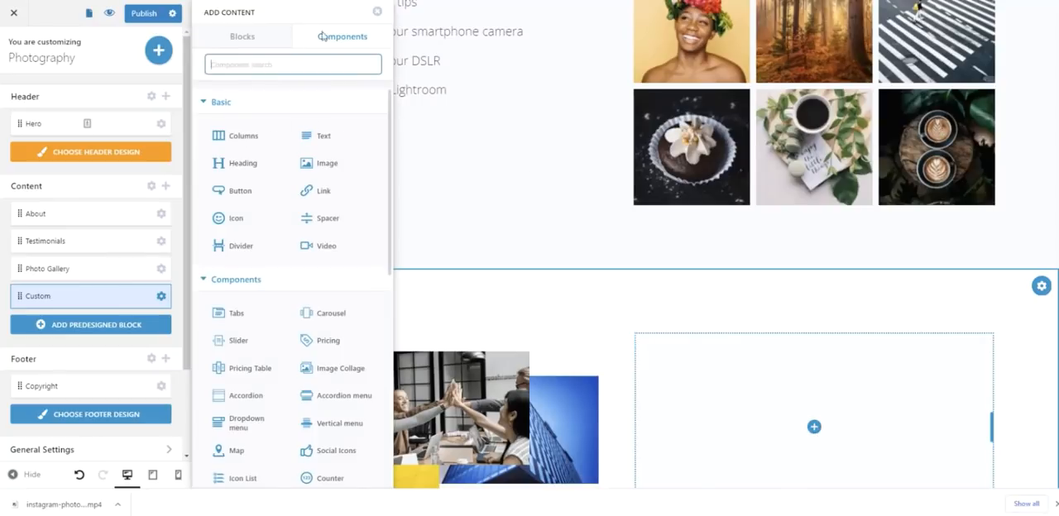
text(list)
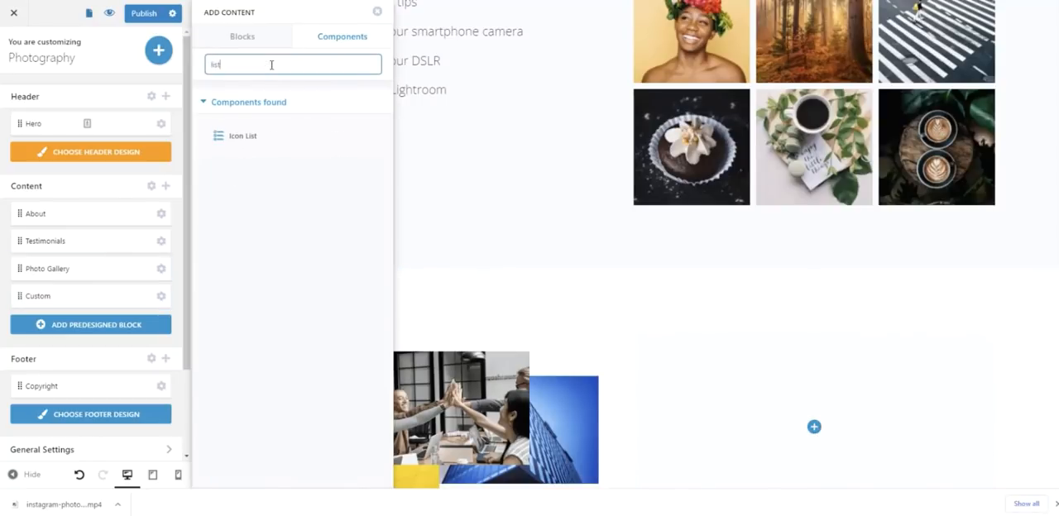
drag(239, 138, 793, 431)
- Add a full-width heading above the collage and icon list, and change its text to "What you'll get"
text(head)
drag(256, 135, 615, 336)
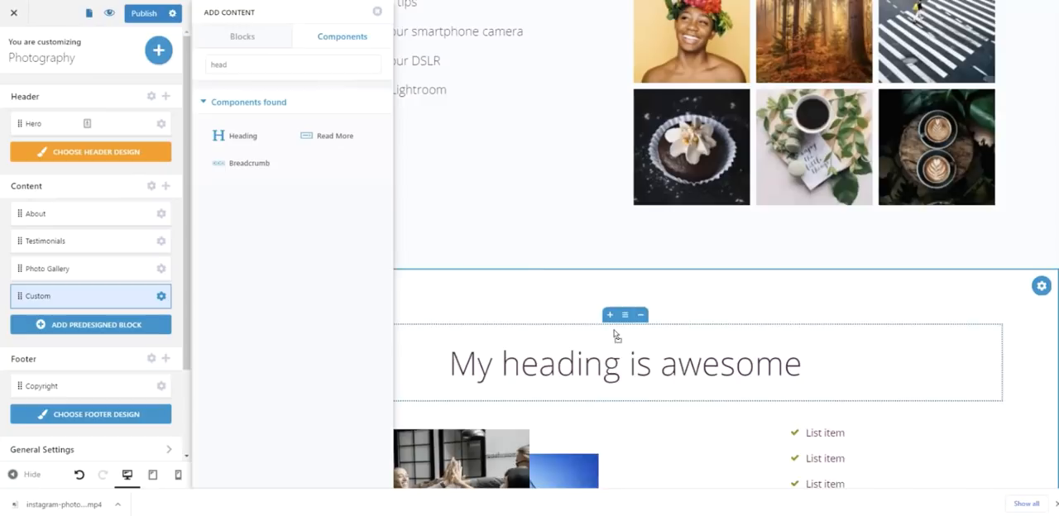
click(610, 362)
triple_click(610, 362)
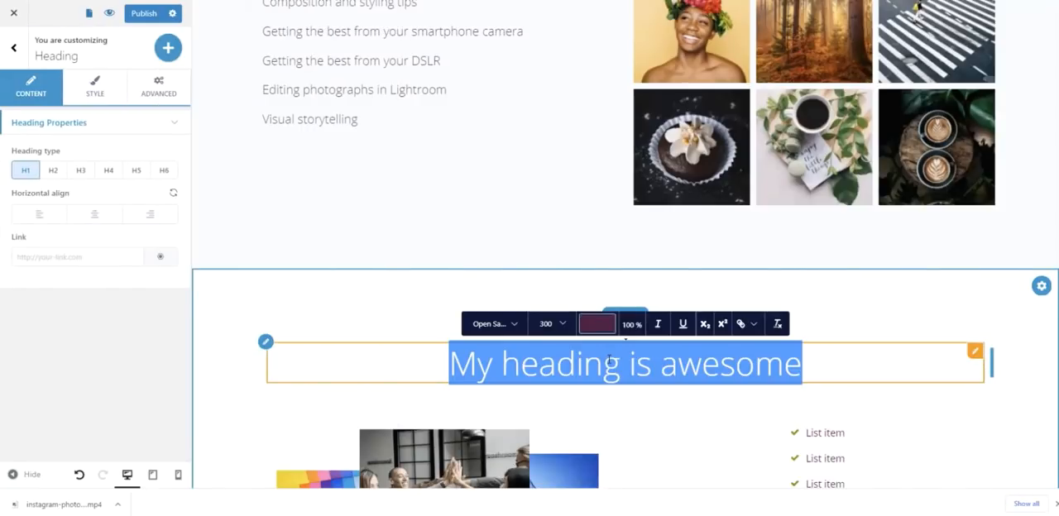
text(What )
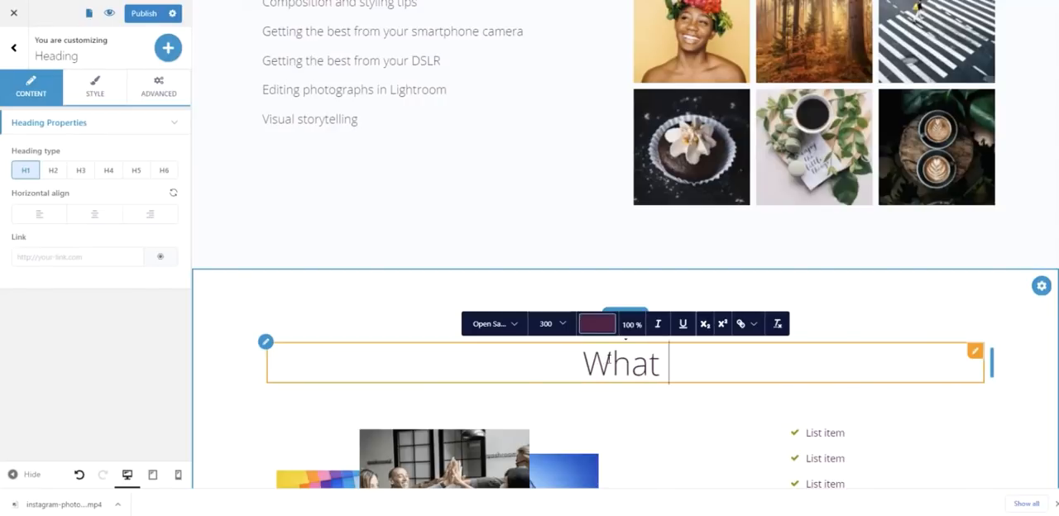
text(you'll get)
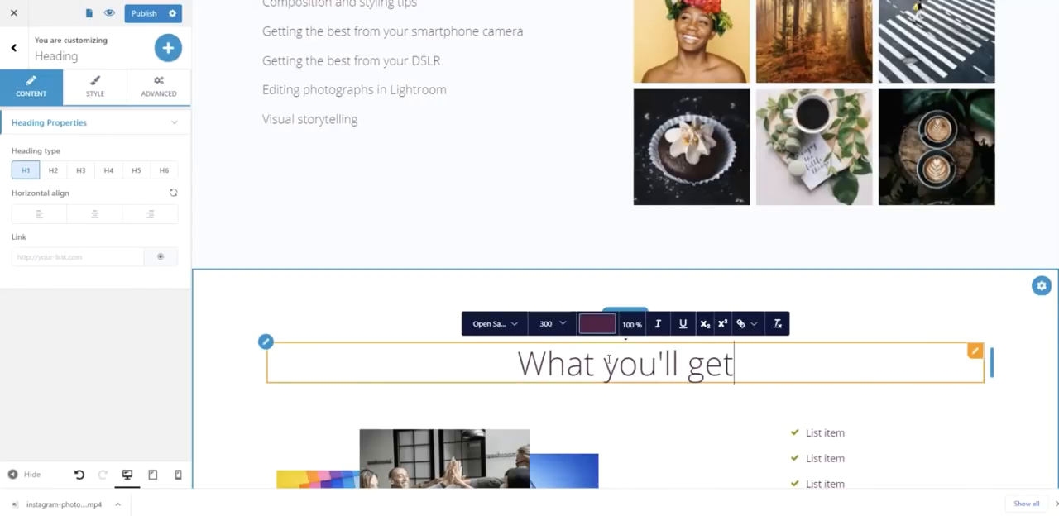
- Set the "What you'll get" block's top spacing to 20 and reduce its bottom spacing to match
click(558, 289)
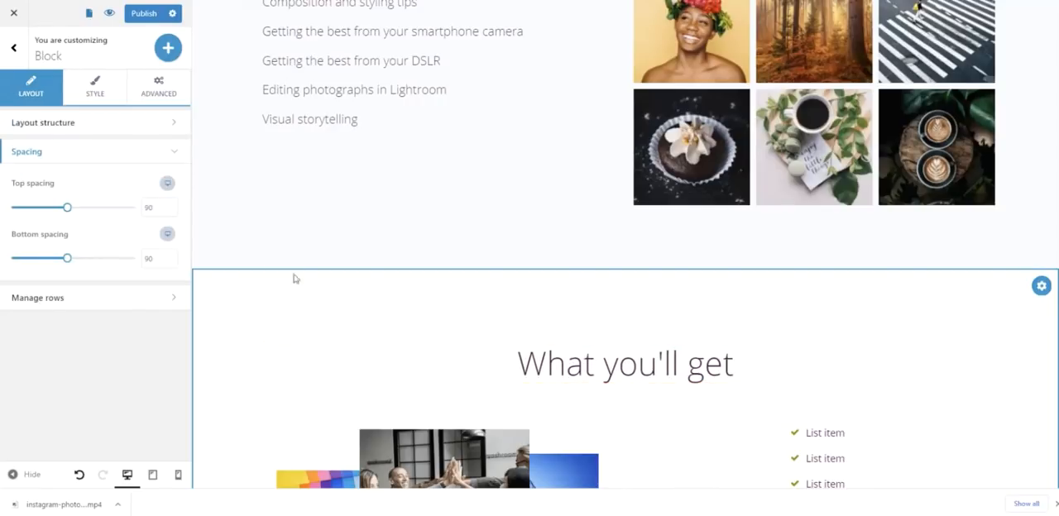
click(157, 209)
text(20)
click(152, 258)
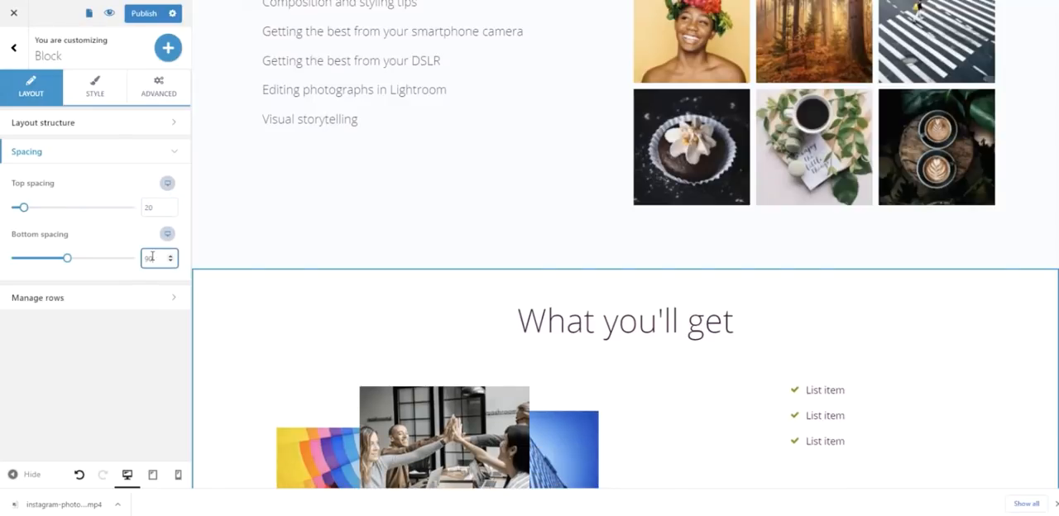
click(233, 227)
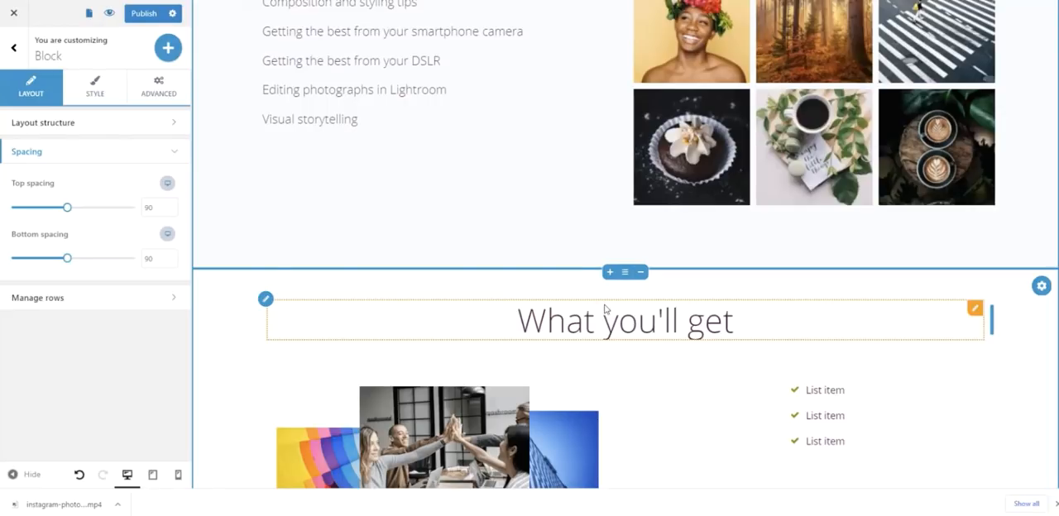
- Replace the collage's front team photo with the media library photo of the long-haired woman by a grey wall, skipping cropping
scroll(910, 279, down, 2)
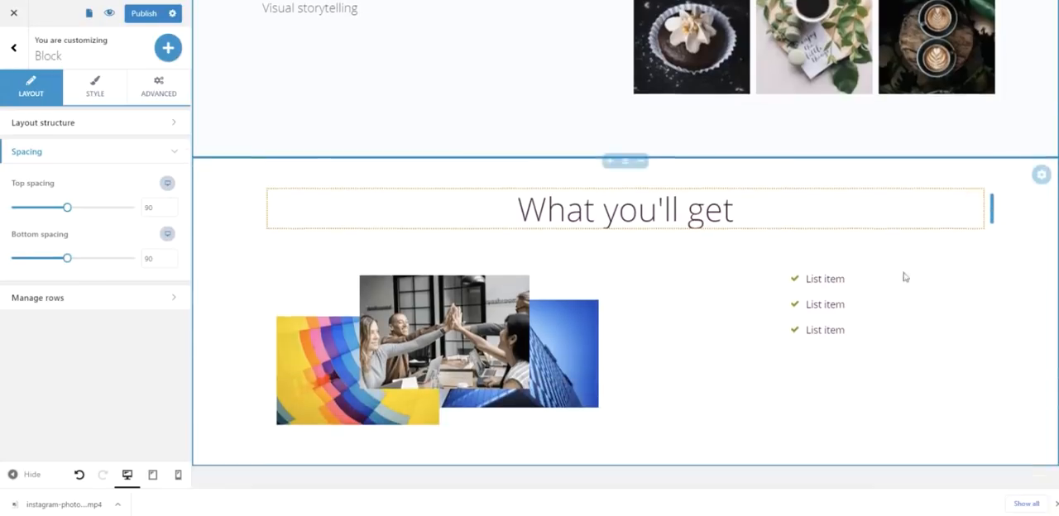
click(508, 321)
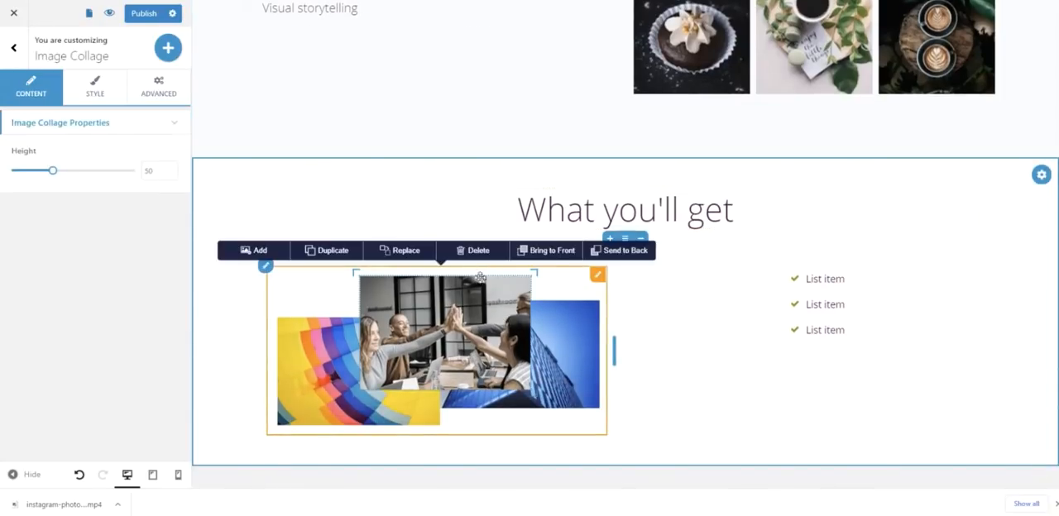
click(413, 251)
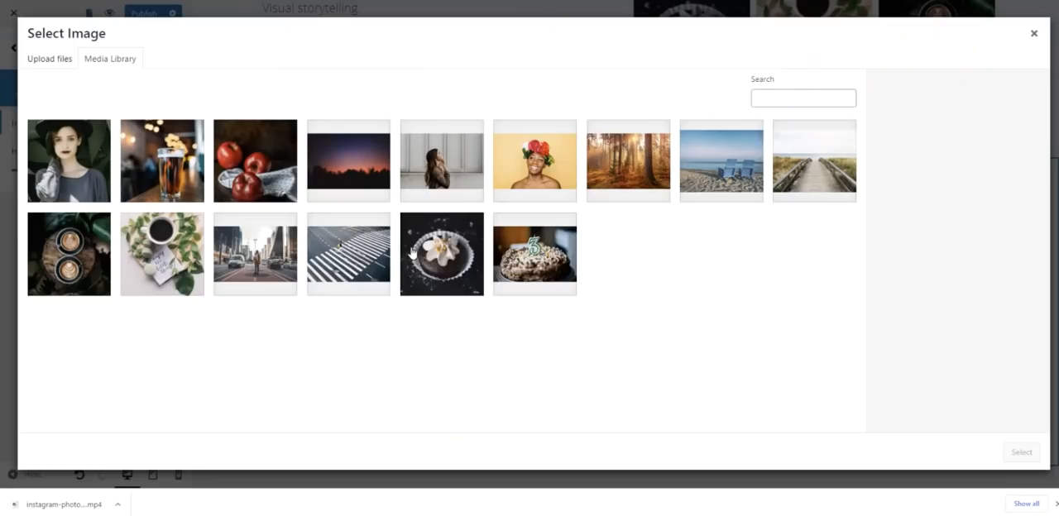
click(437, 174)
click(1025, 454)
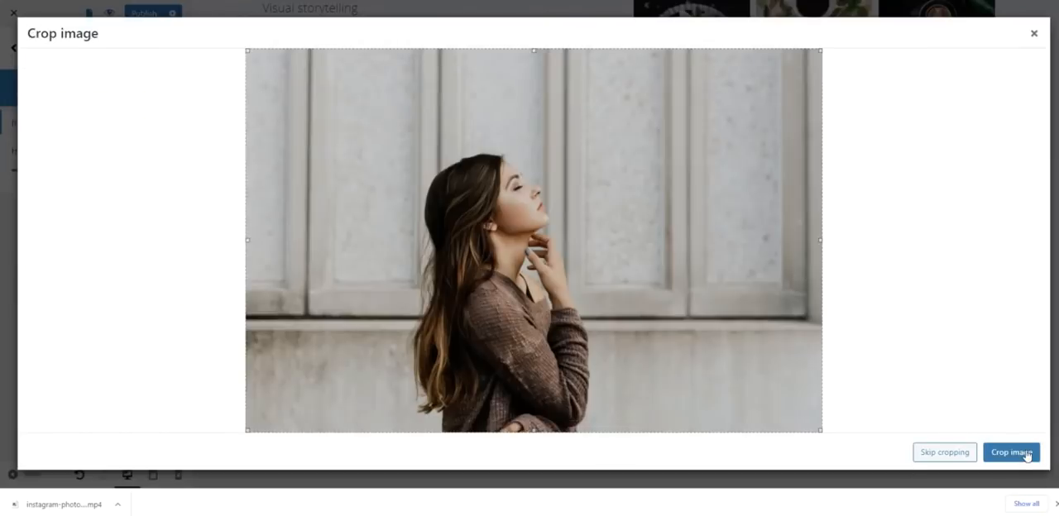
click(953, 457)
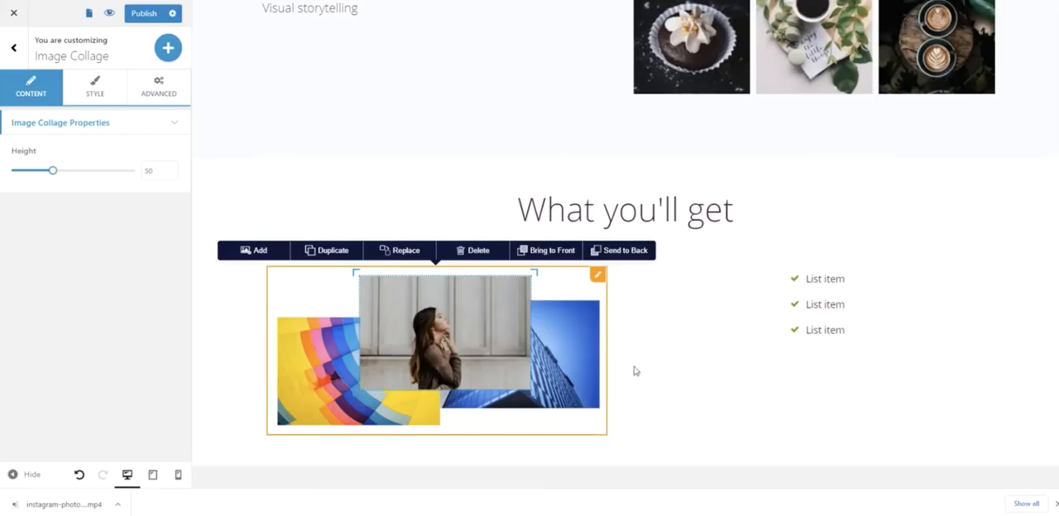
- Replace the collage's blue skyscraper image with the beach photo of two blue chairs from the media library, skipping cropping
click(405, 249)
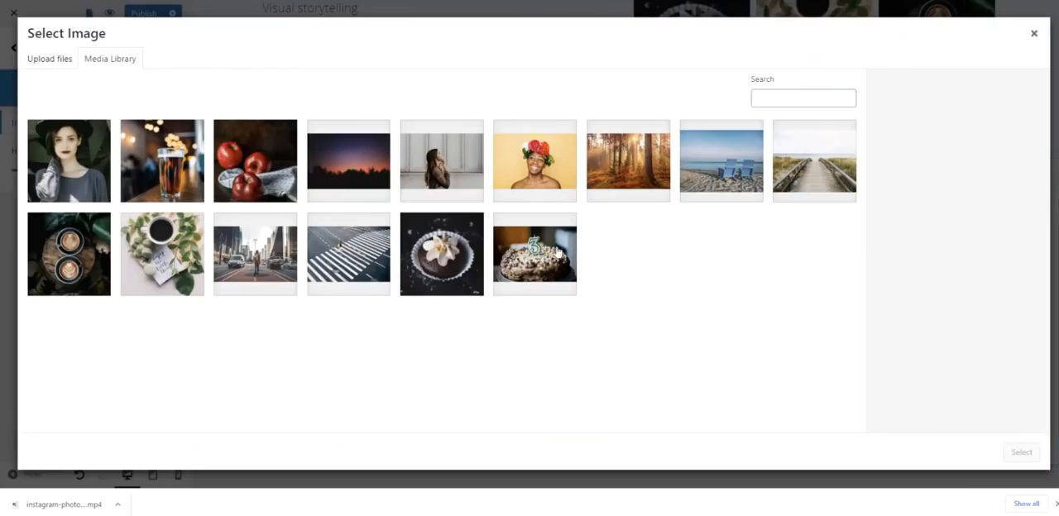
click(736, 170)
click(1020, 451)
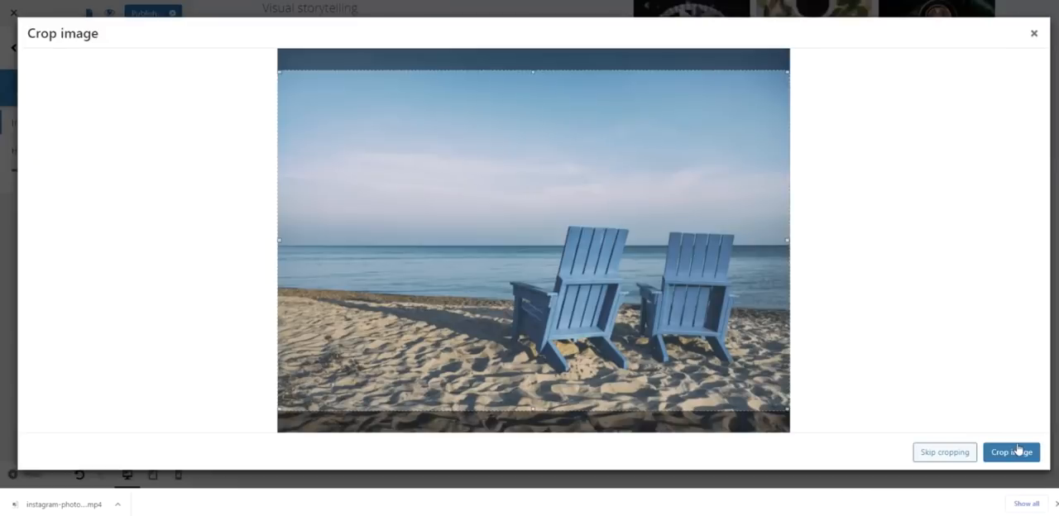
click(956, 456)
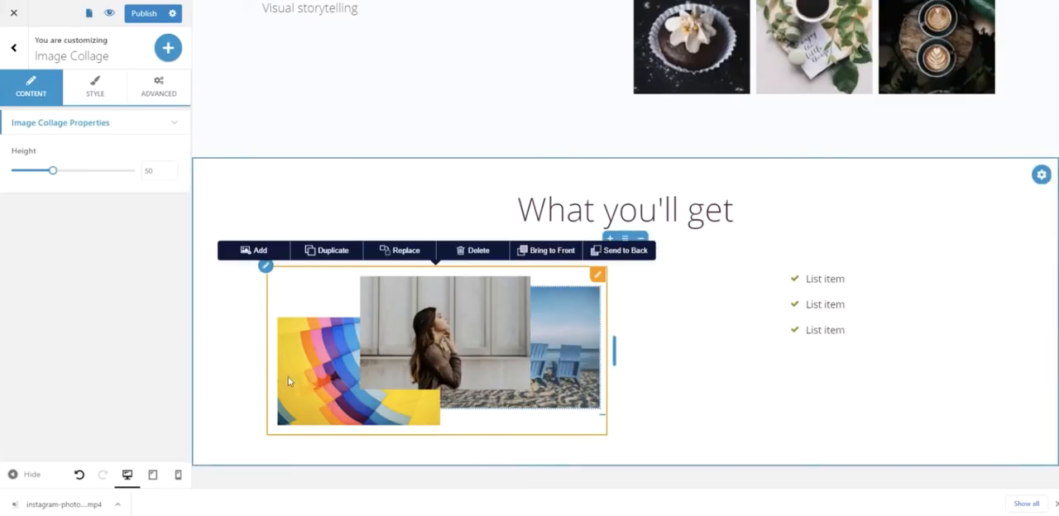
- Replace the collage's colourful balloon image with the birthday cake photo from the media library
click(290, 385)
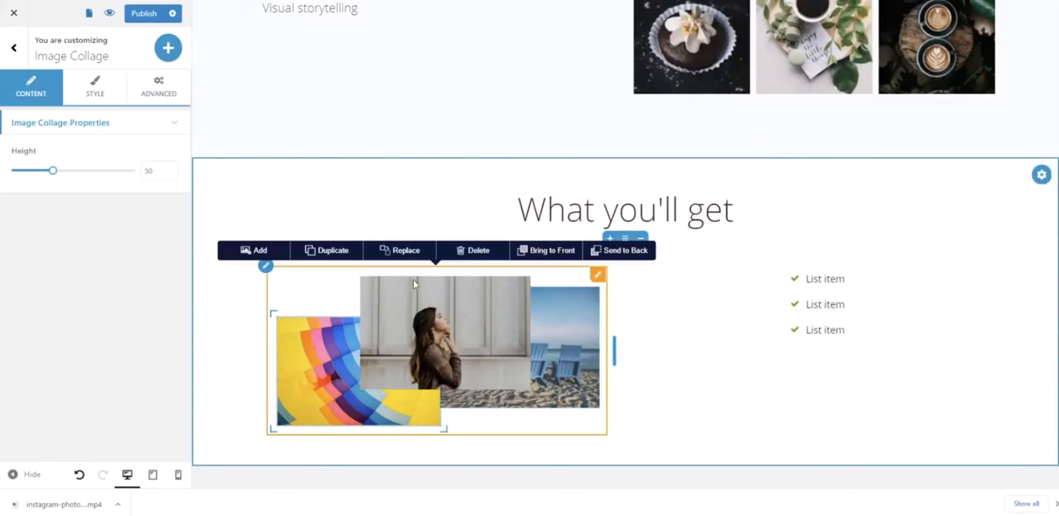
click(402, 250)
click(513, 263)
click(1020, 453)
click(1015, 455)
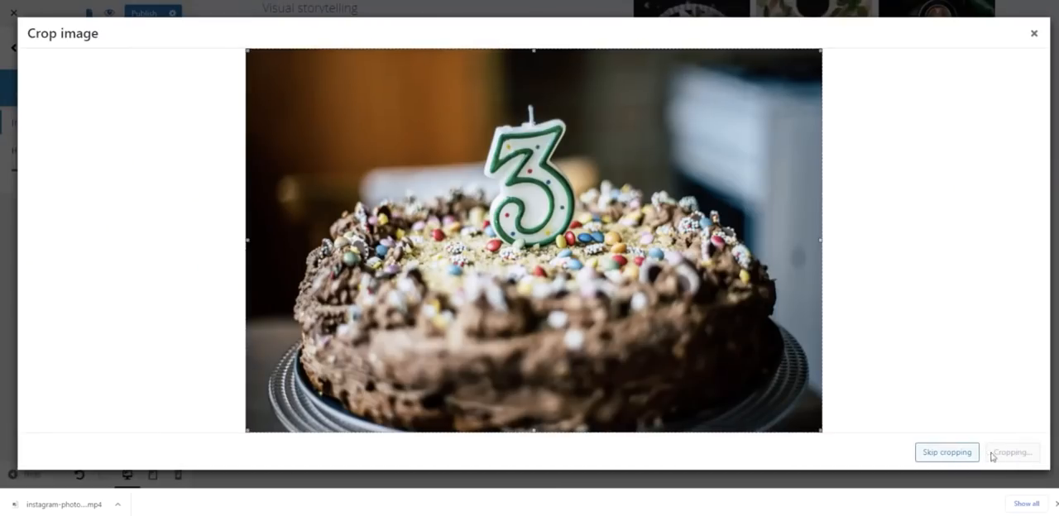
click(943, 454)
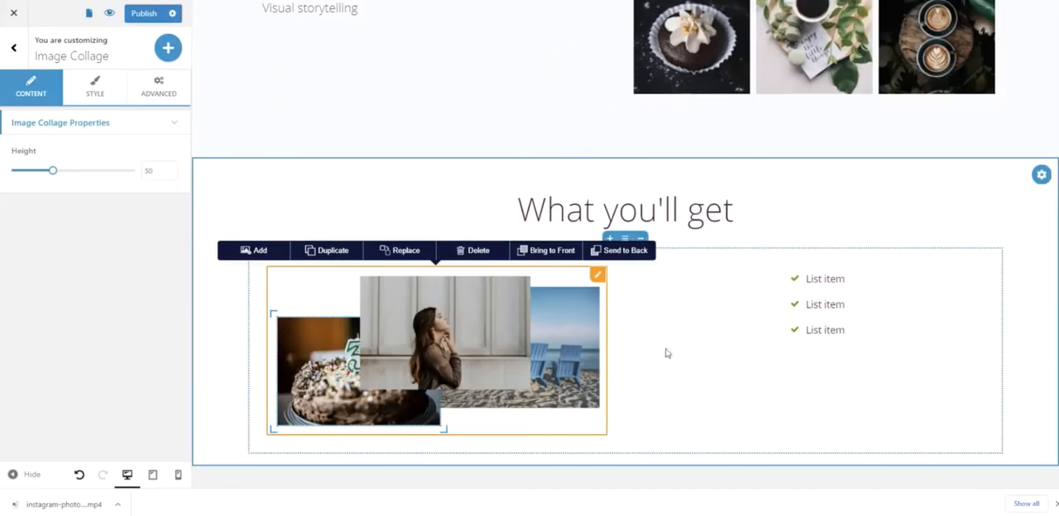
- Widen the collage's column to about 62% and rearrange the overlapping photos, with the beach photo toward the collage's lower right
drag(426, 320, 436, 311)
click(319, 346)
drag(613, 356, 693, 349)
drag(648, 375, 650, 369)
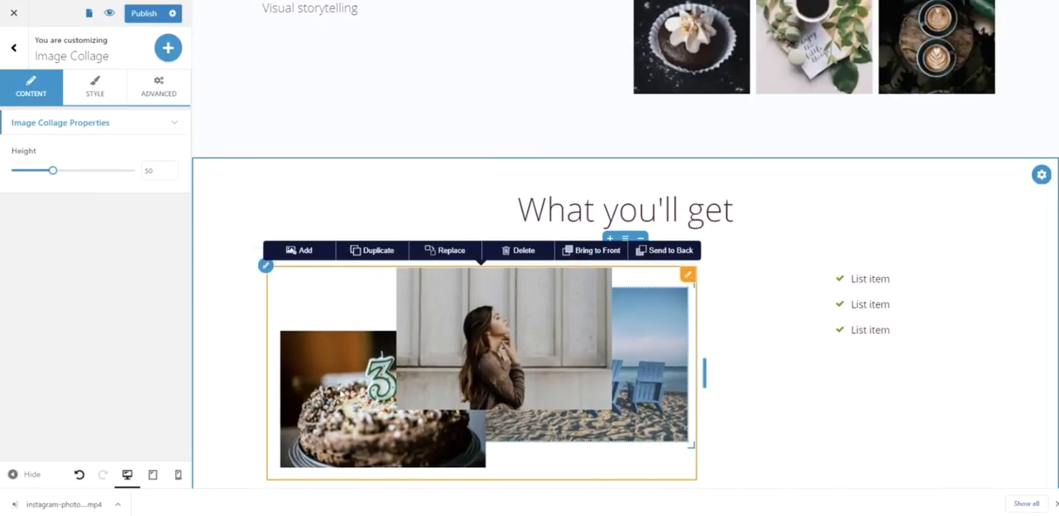
click(780, 384)
click(660, 381)
drag(660, 381, 664, 362)
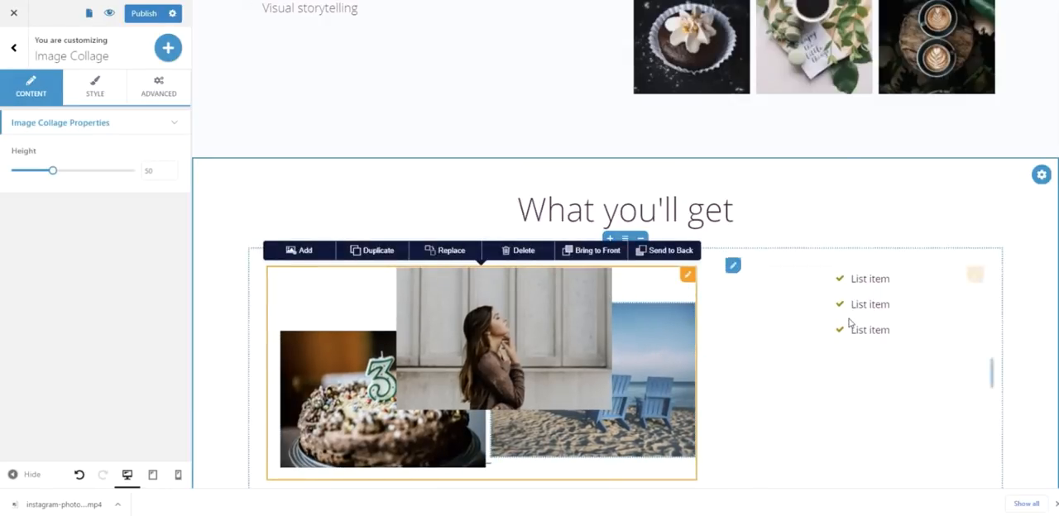
- Change the text of the icon list's first item to "7 video tutorials"
click(780, 303)
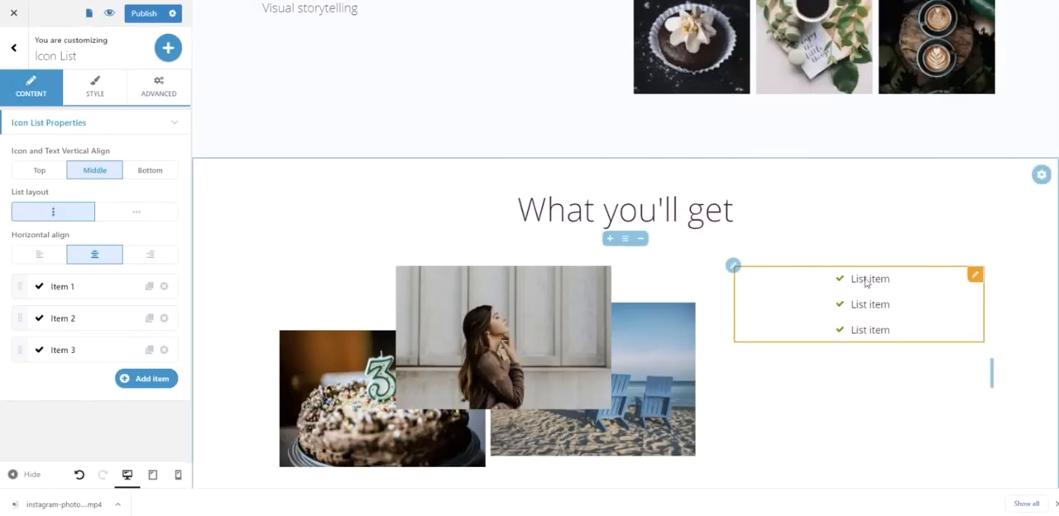
click(65, 289)
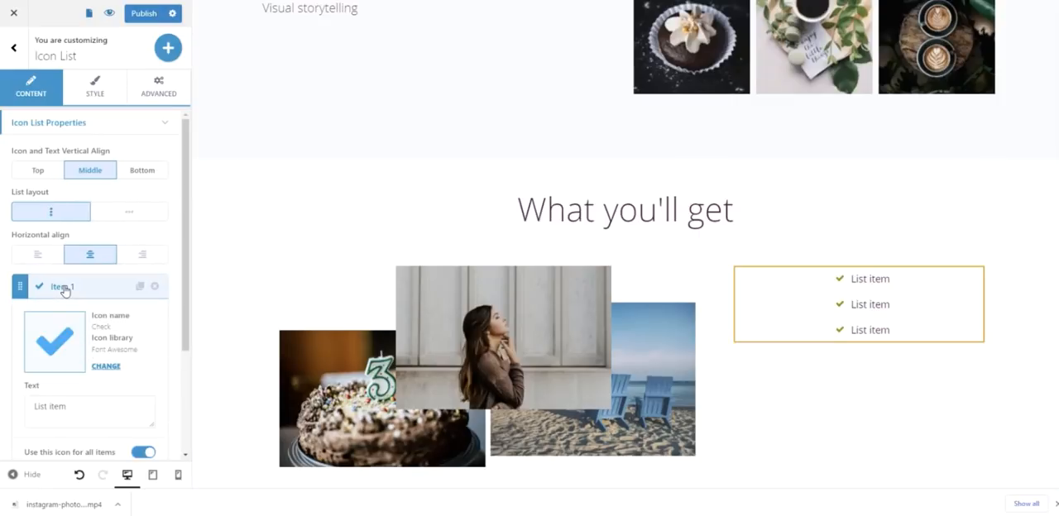
triple_click(57, 403)
text(7 video tutorials)
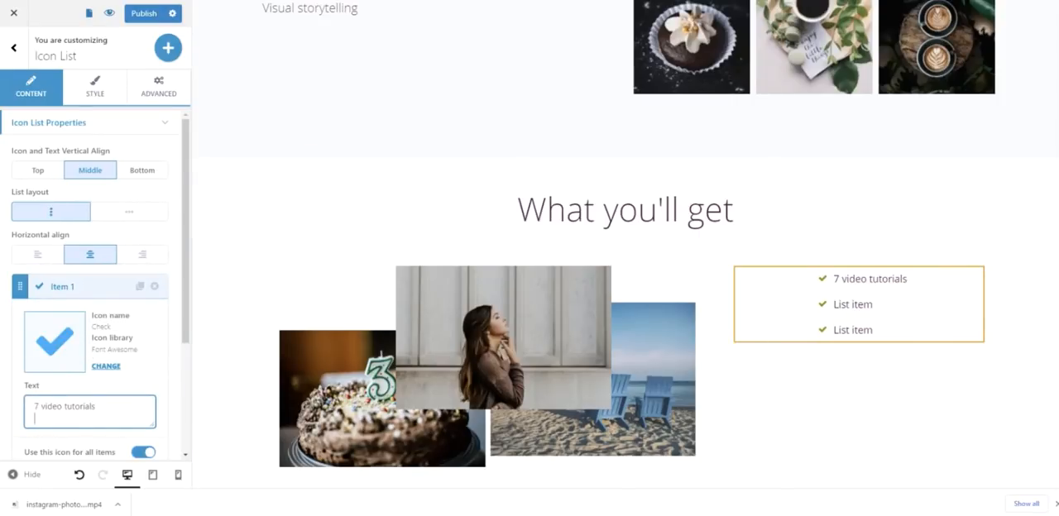
- Change the text of the icon list's second item to "2 written lessons"
key(alt+Tab)
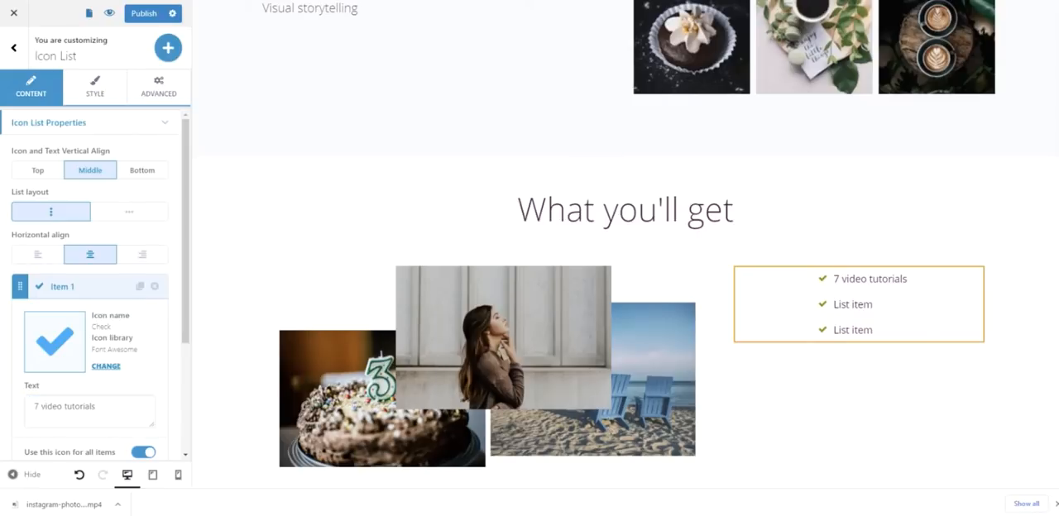
click(74, 287)
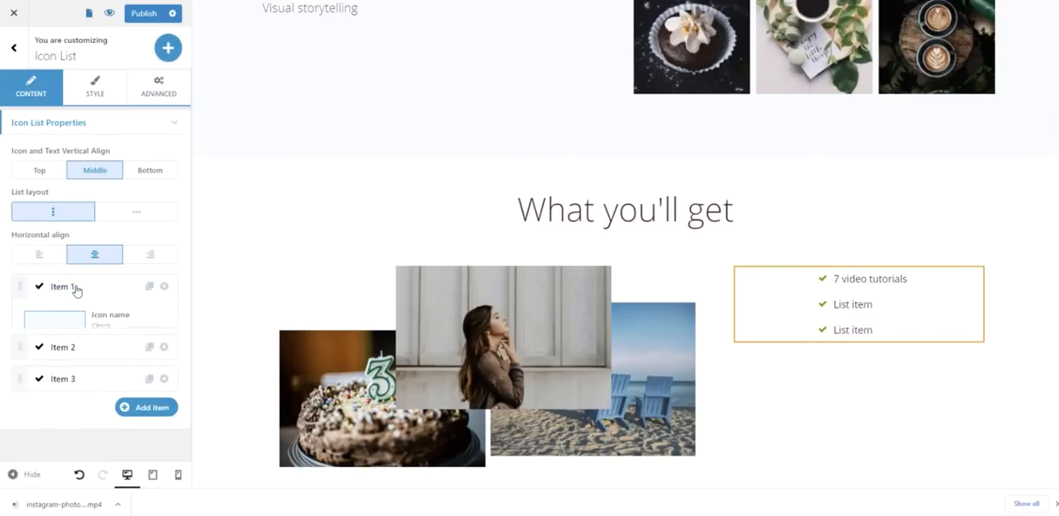
click(71, 317)
triple_click(47, 436)
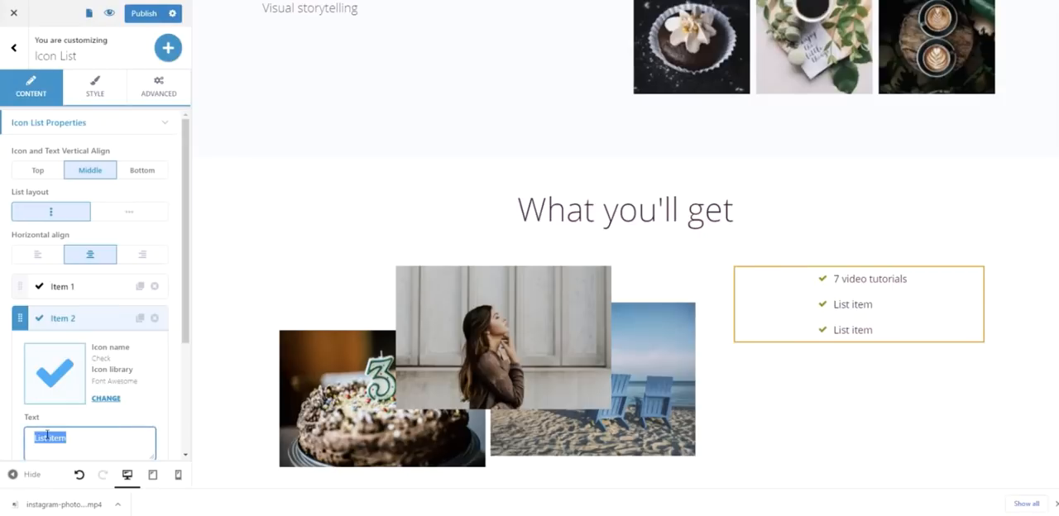
text(2 written lessons)
- Change the text of the icon list's third item to "4 hours of tutorial pack"
key(alt+Tab)
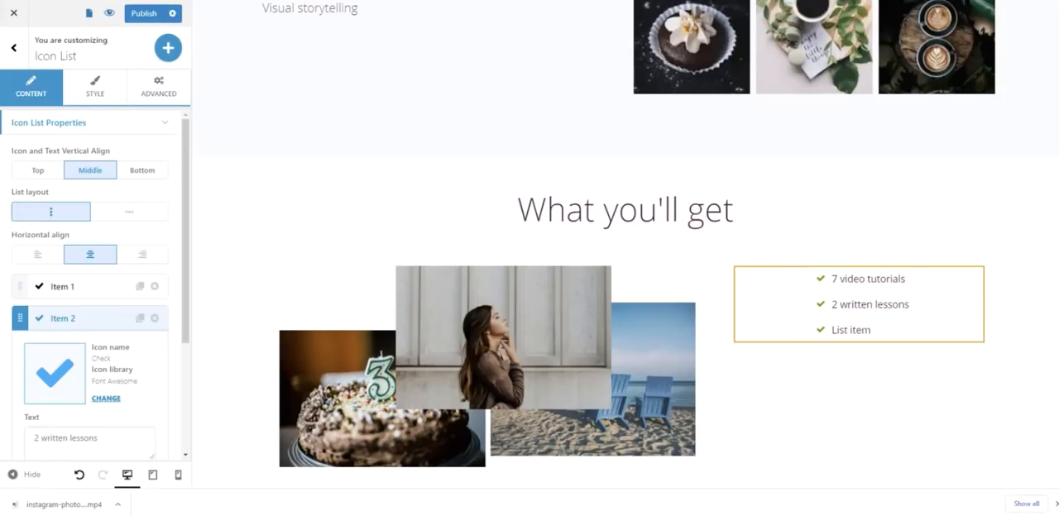
click(270, 267)
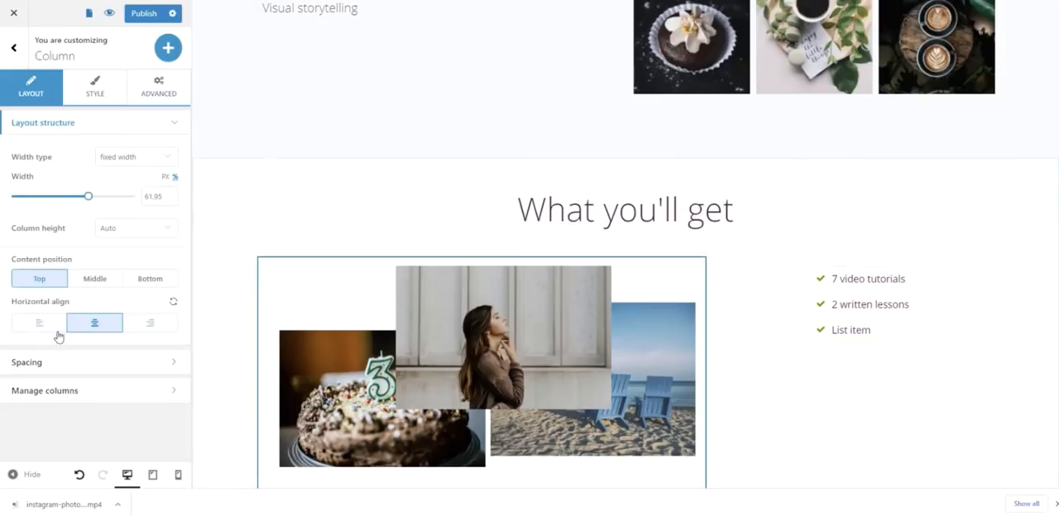
click(861, 331)
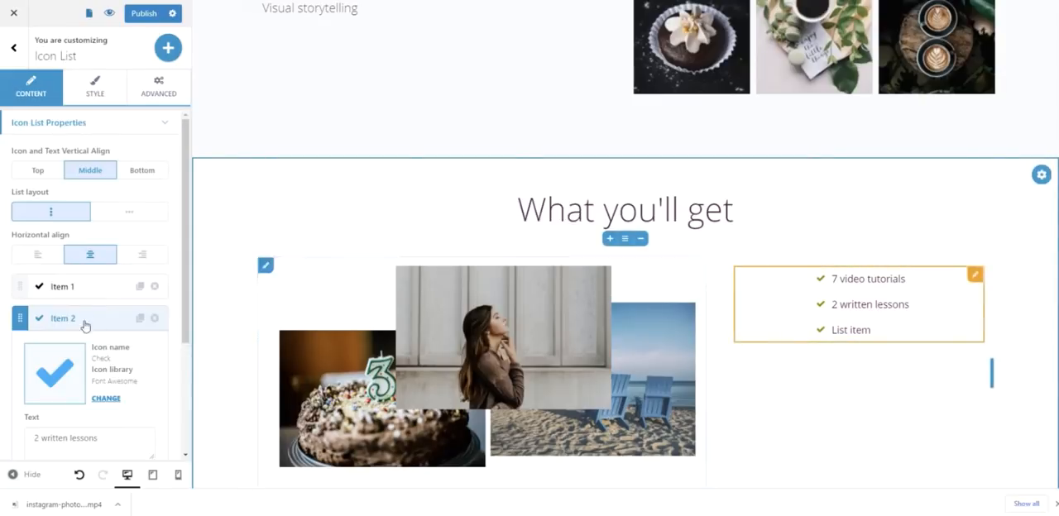
scroll(54, 399, down, 2)
scroll(55, 402, down, 1)
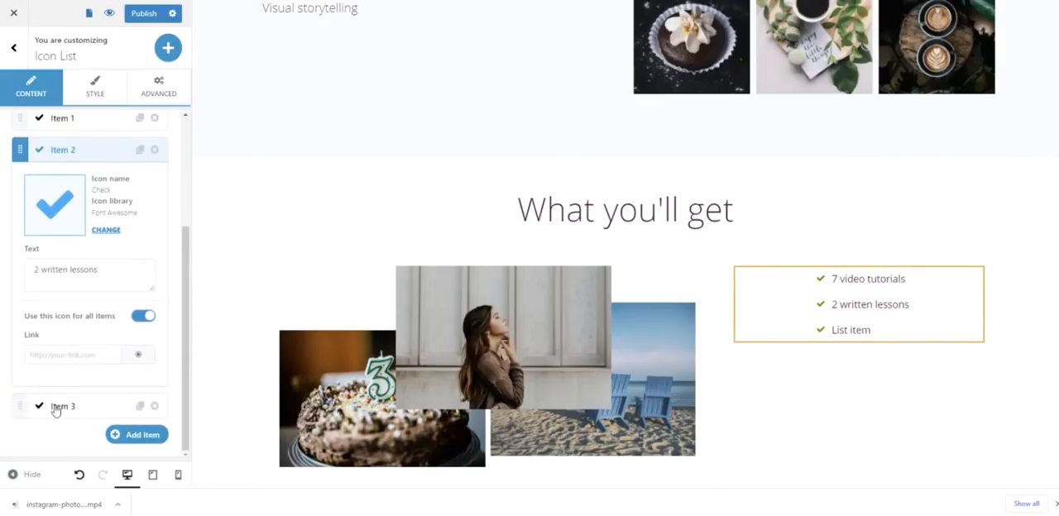
click(52, 407)
scroll(66, 398, down, 3)
click(71, 306)
key(ctrl+a)
text(4 hours of tutorial pack)
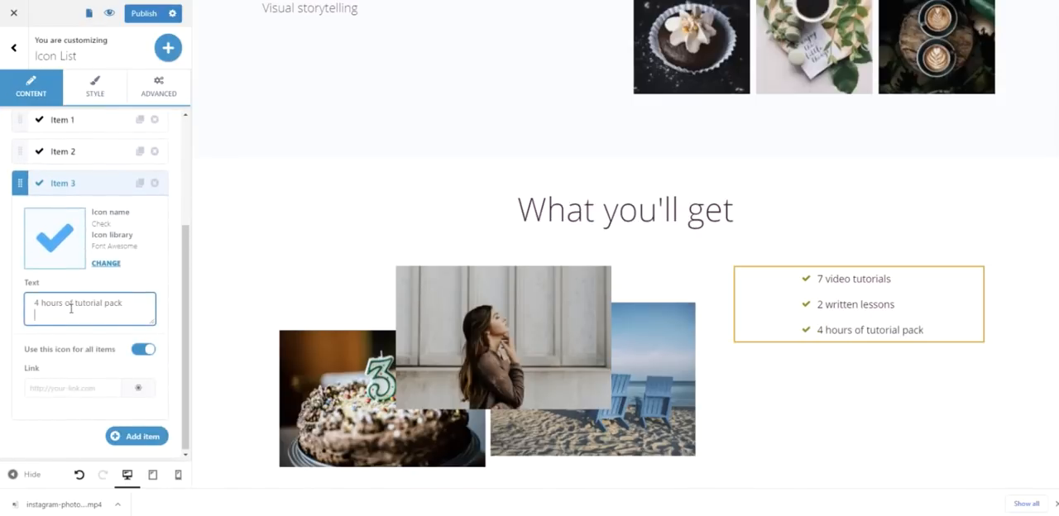
- Add a fourth item to the icon list with the text "5 Lightroom presets"
click(135, 437)
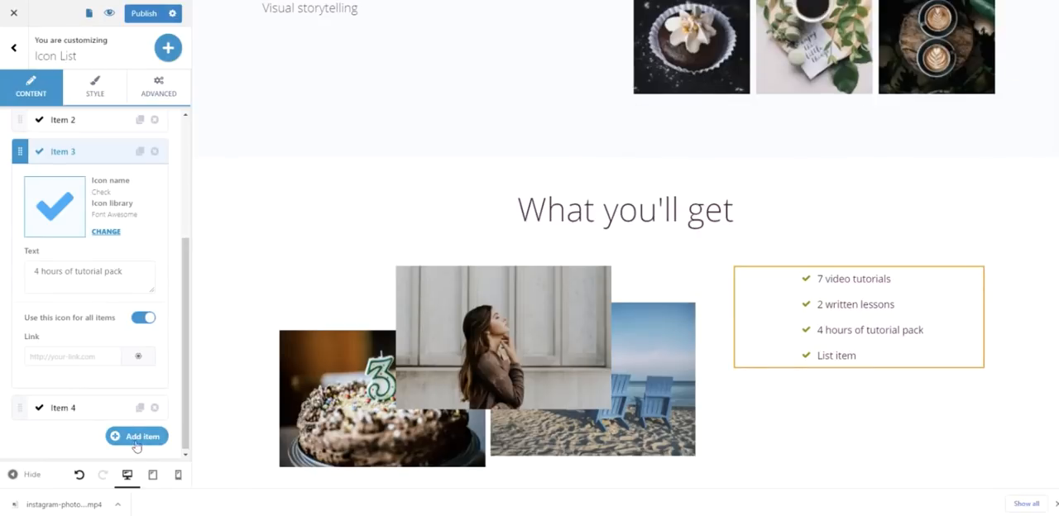
click(73, 409)
click(47, 335)
key(ctrl+a)
text(5 Lightroom presets)
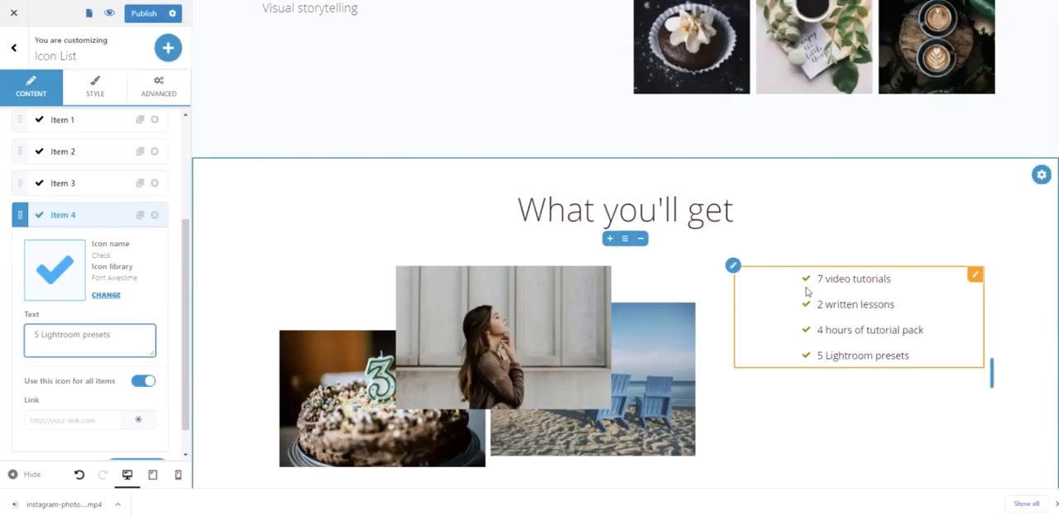
click(778, 309)
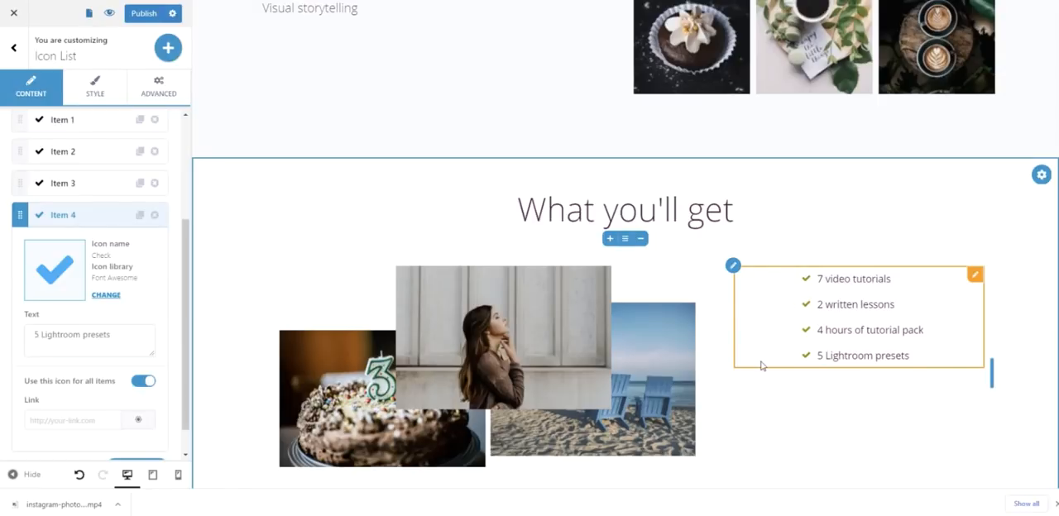
- Search the predefined blocks for "team" and add the "Our team" design with one large portrait and profile details below the collage block
scroll(762, 367, down, 1)
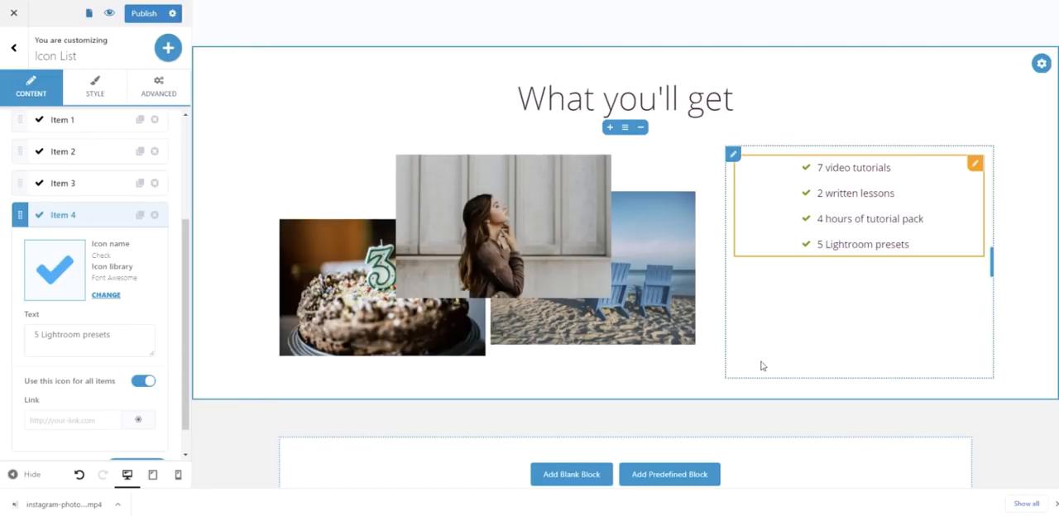
click(832, 359)
scroll(832, 359, down, 1)
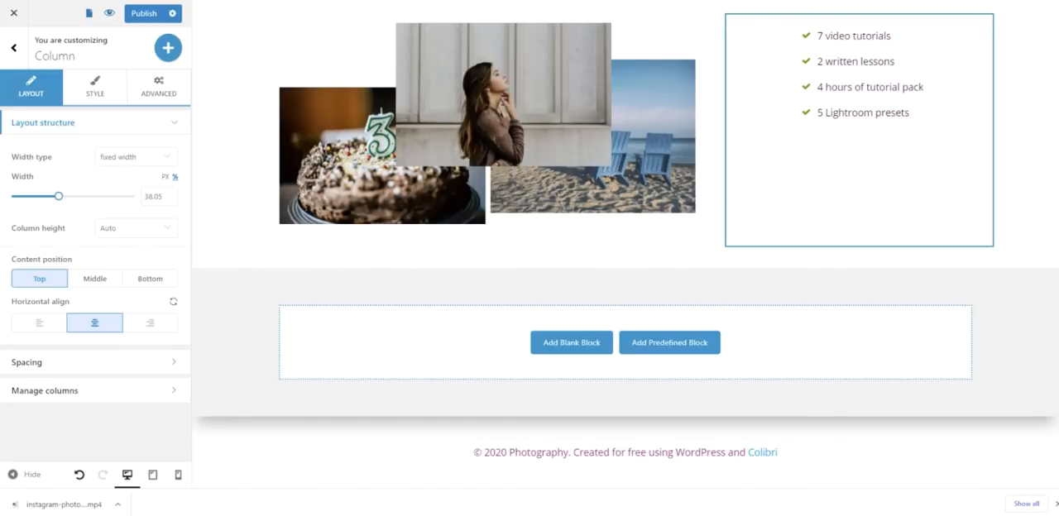
click(653, 344)
click(267, 67)
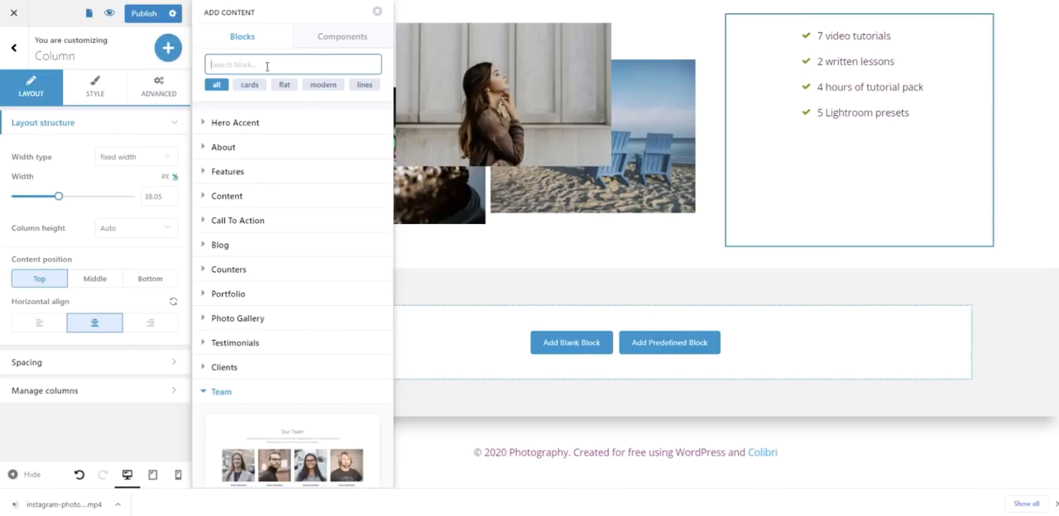
text(team)
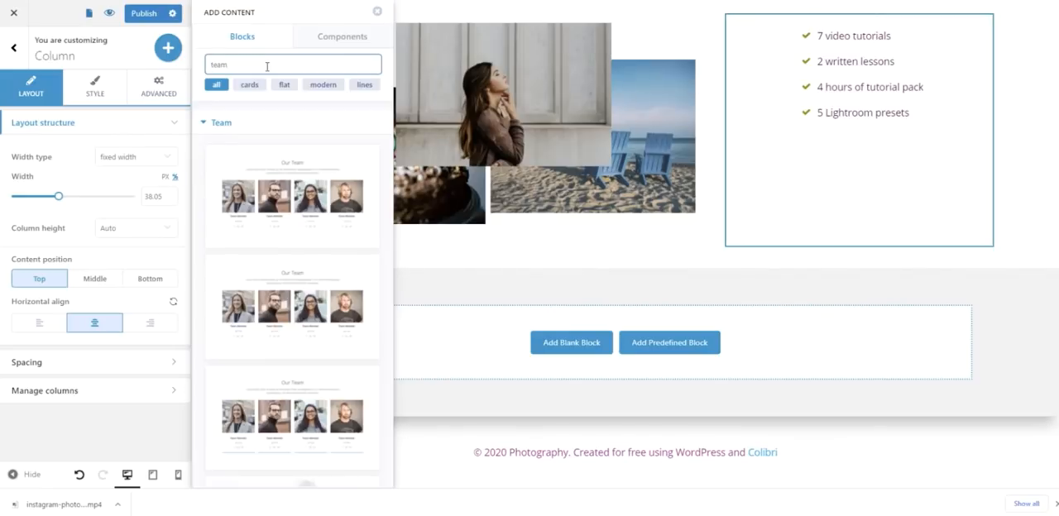
scroll(298, 292, down, 5)
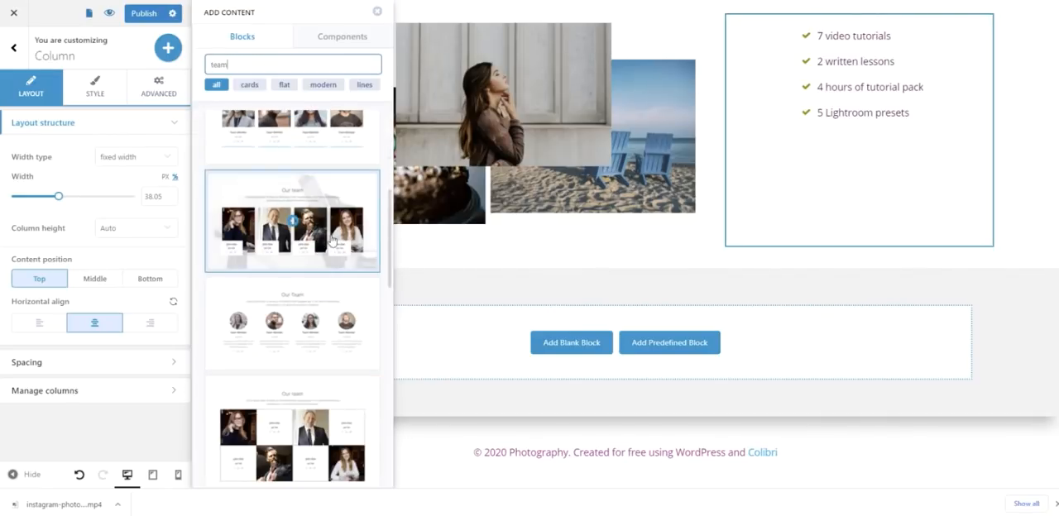
scroll(332, 240, down, 2)
scroll(331, 240, down, 3)
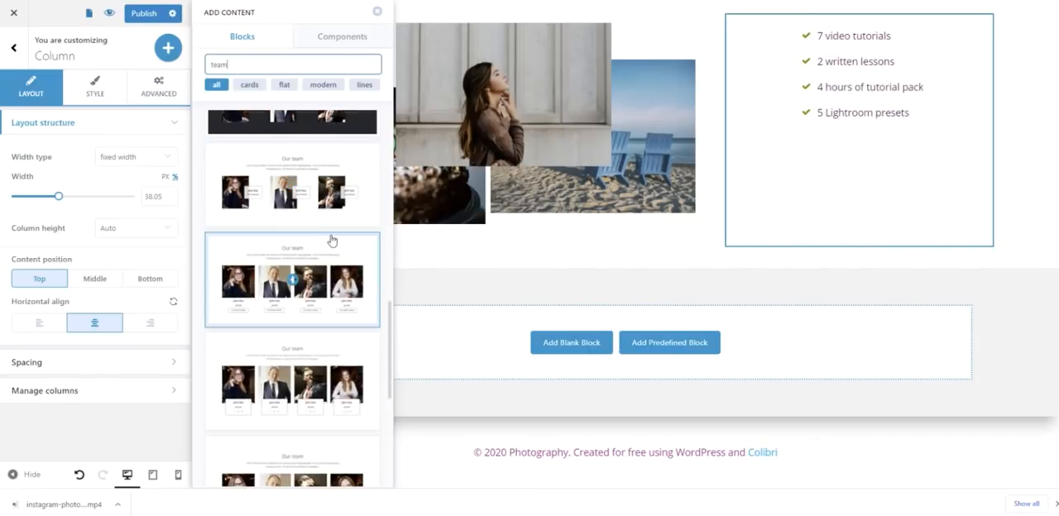
scroll(331, 240, down, 4)
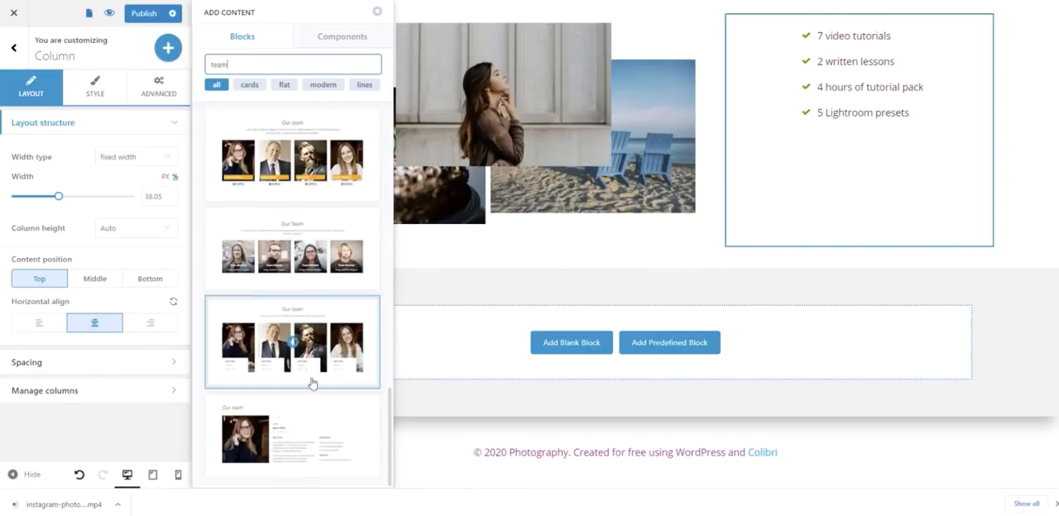
click(294, 440)
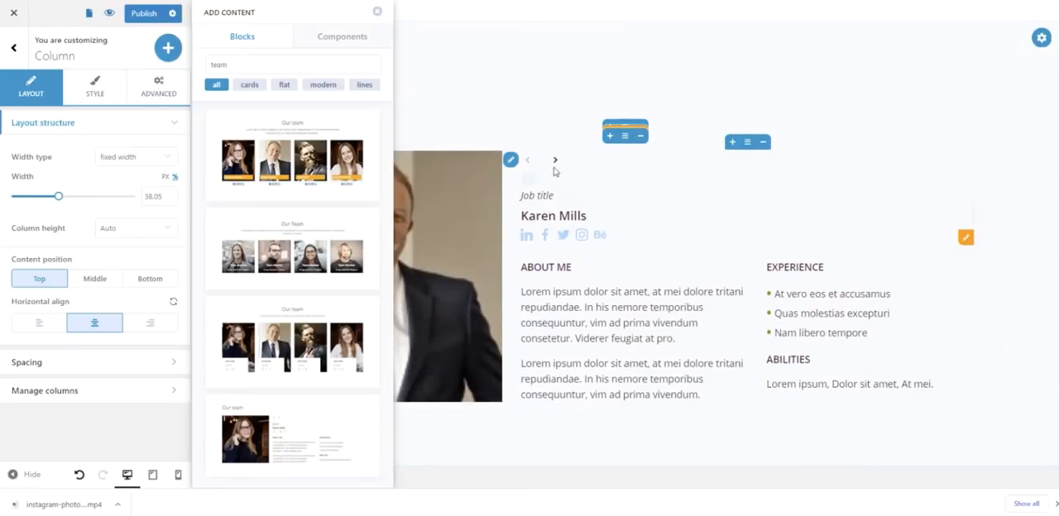
- Delete the second slide from the "Our team" slider
click(555, 163)
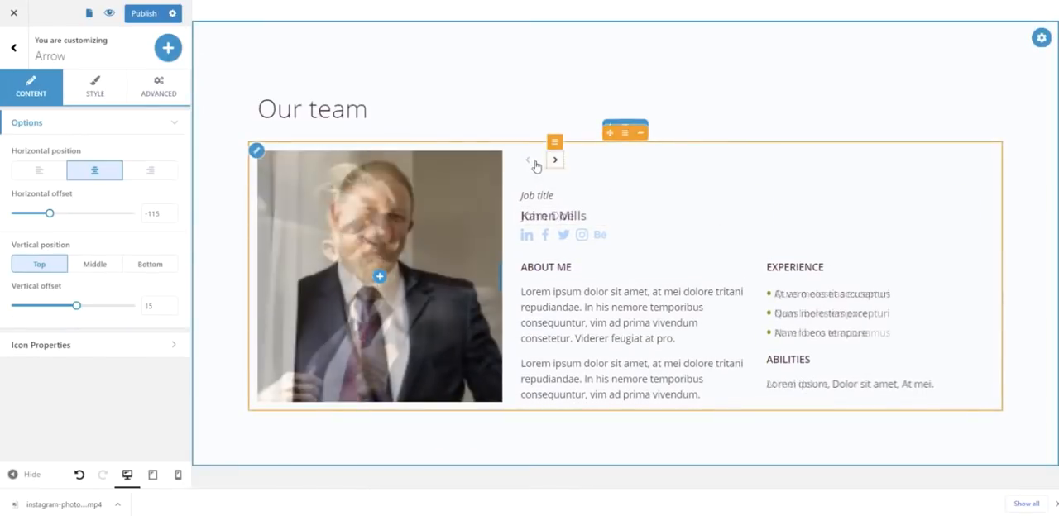
click(555, 163)
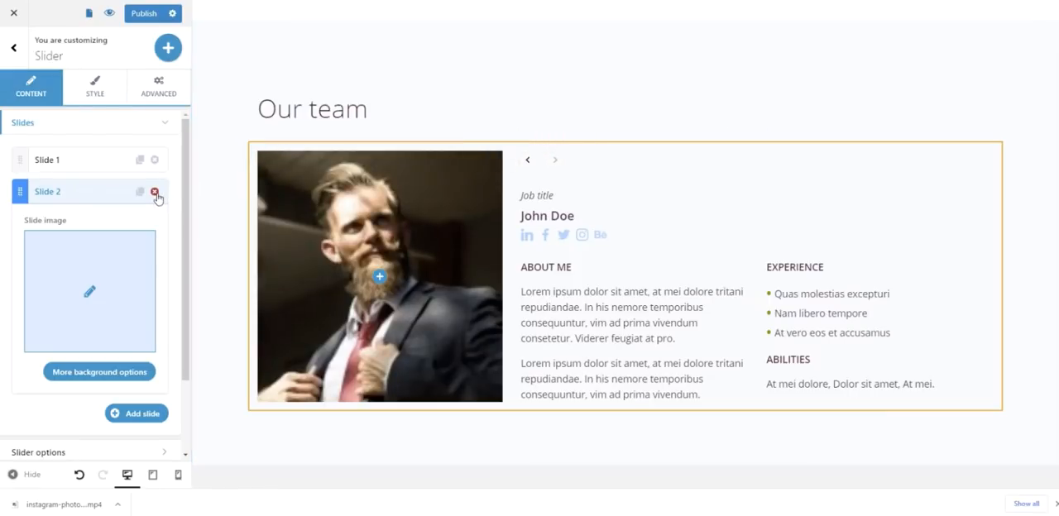
click(154, 193)
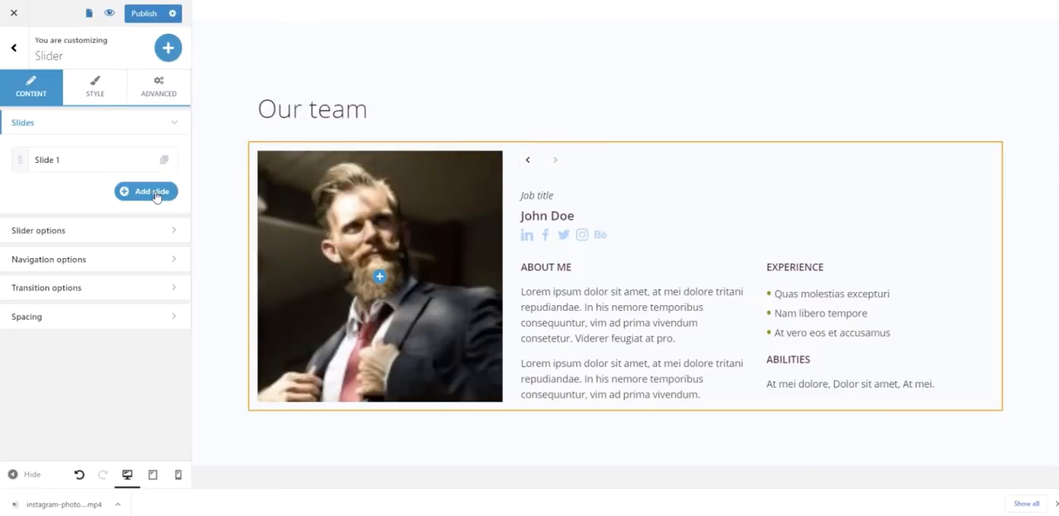
- Set the icon size of the team slider's navigation arrows to 0 px
click(555, 163)
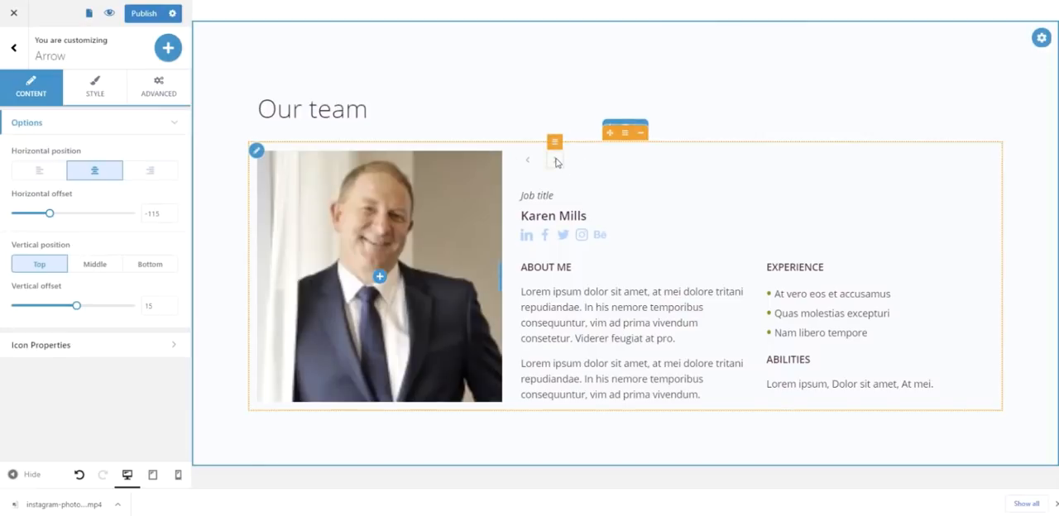
click(95, 88)
drag(25, 289, 7, 292)
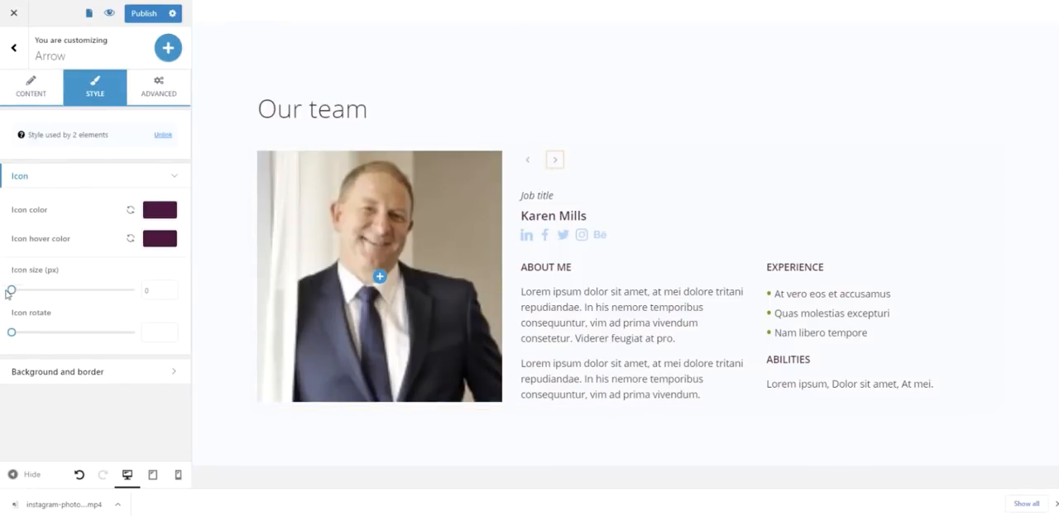
click(629, 183)
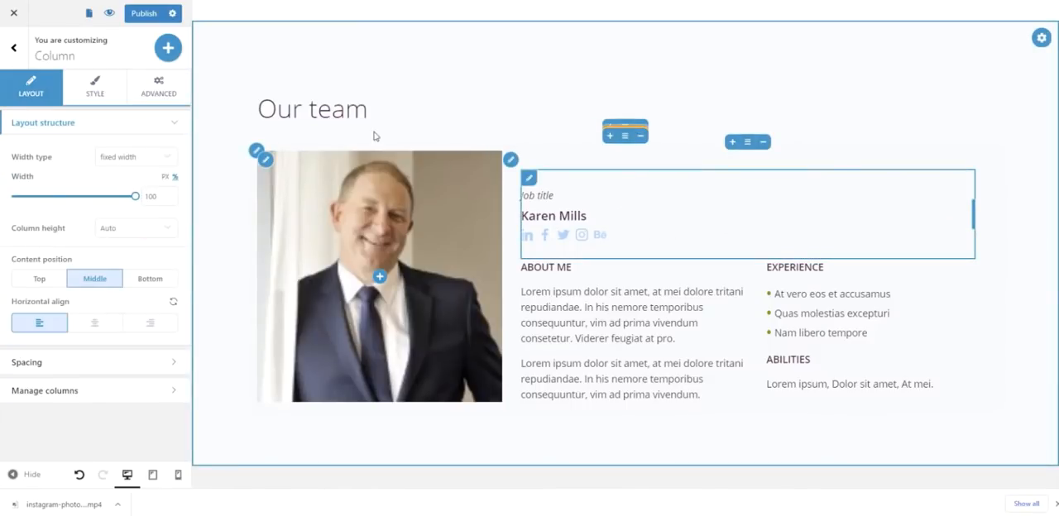
- Set both the top and bottom spacing of the "Our team" block to 20
click(361, 108)
click(354, 50)
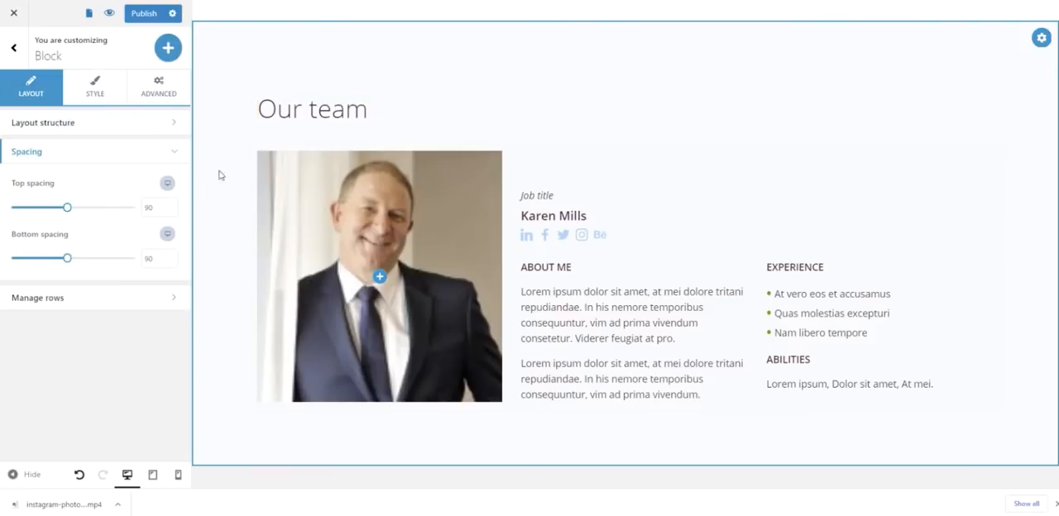
click(153, 208)
text(2)
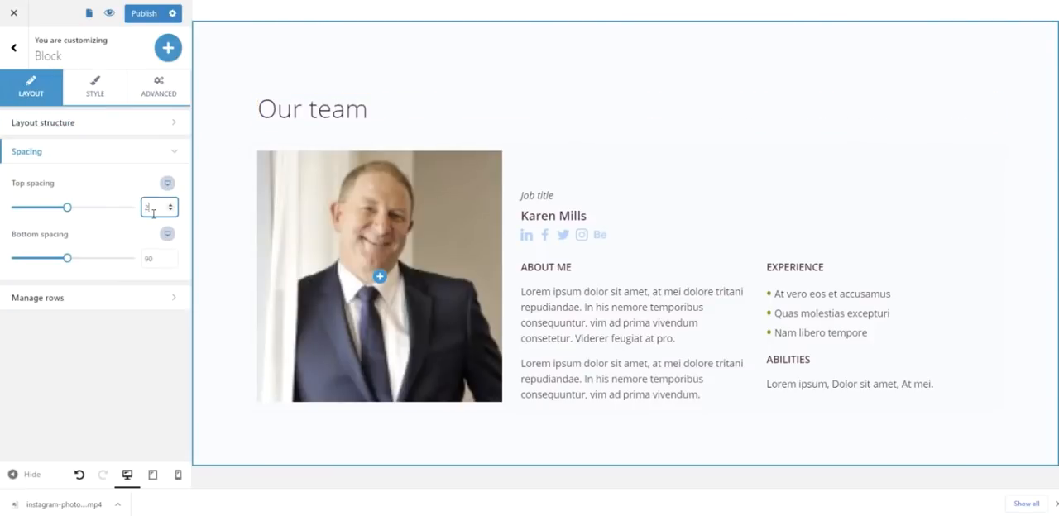
text(0)
click(156, 258)
text(20)
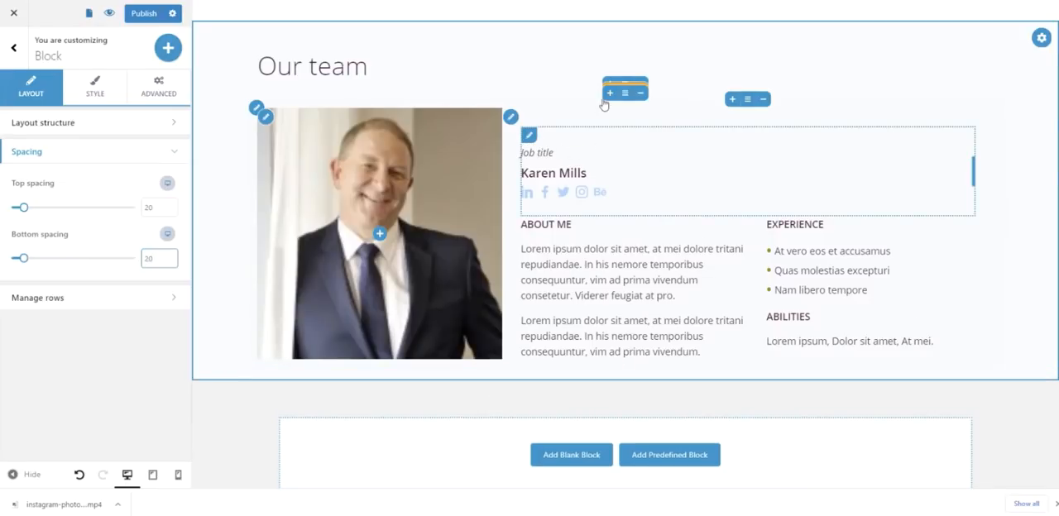
- Change the "Our team" heading to "The trainer"
click(335, 63)
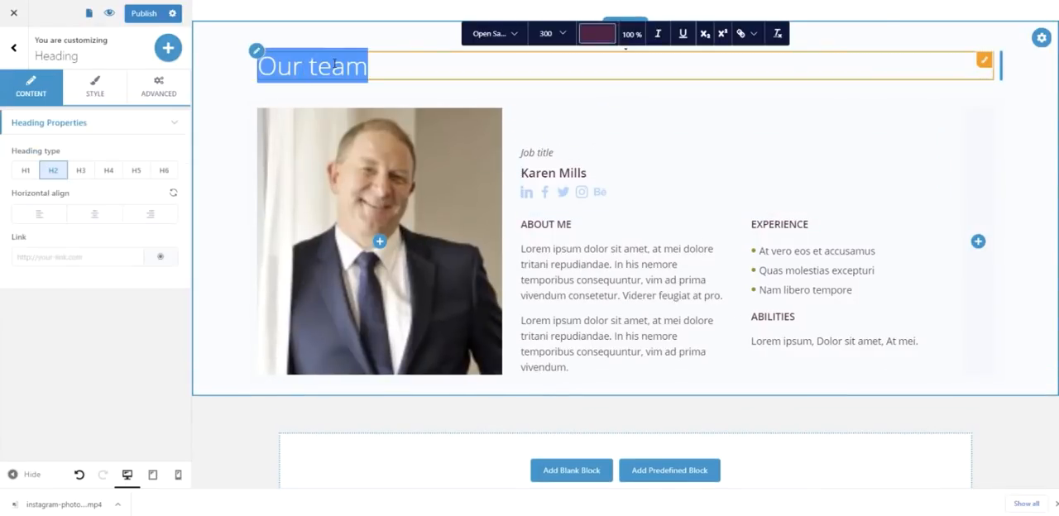
text(The tra)
text(iner)
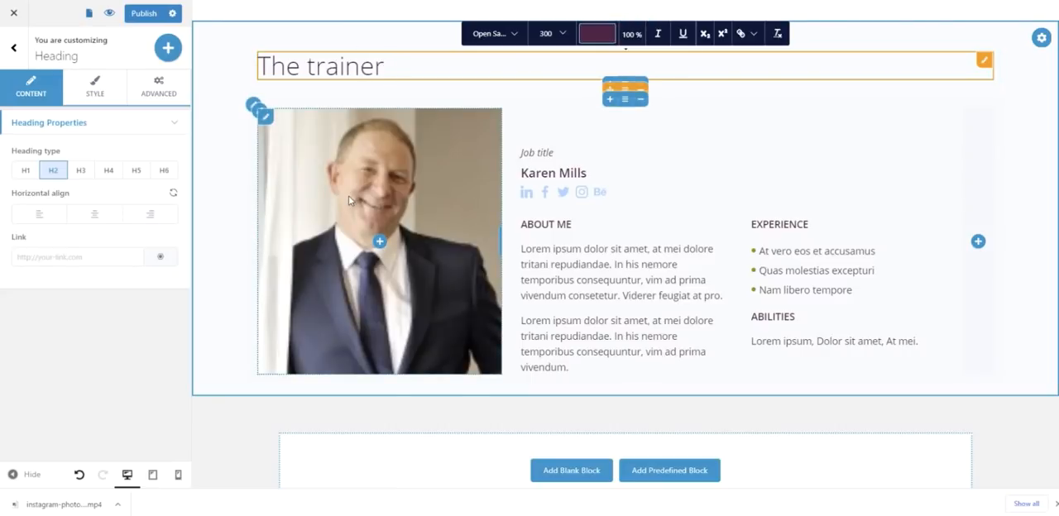
- Upload the photo of the red-haired woman with a camera as the portrait column's uncropped background and move its focal point down onto the camera
click(376, 240)
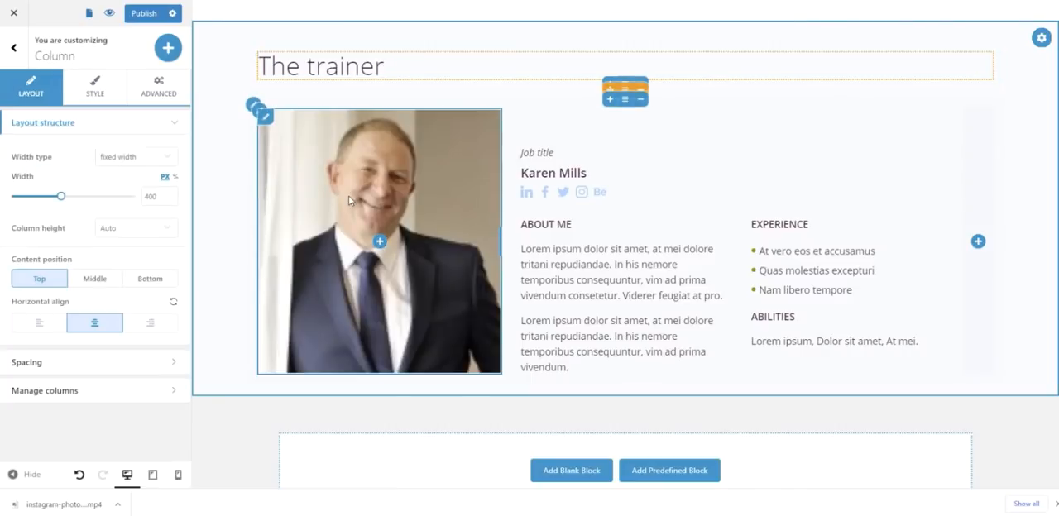
click(108, 94)
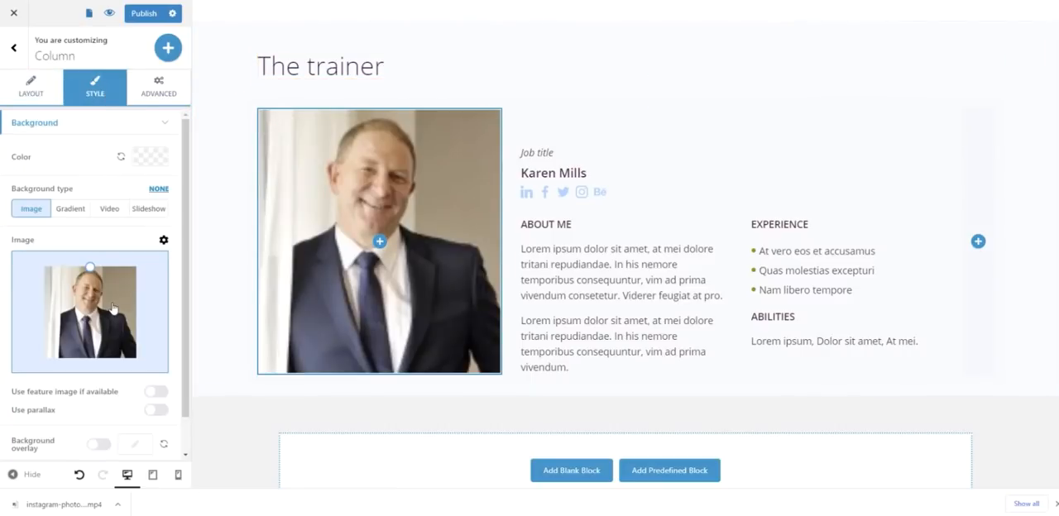
click(114, 309)
click(59, 61)
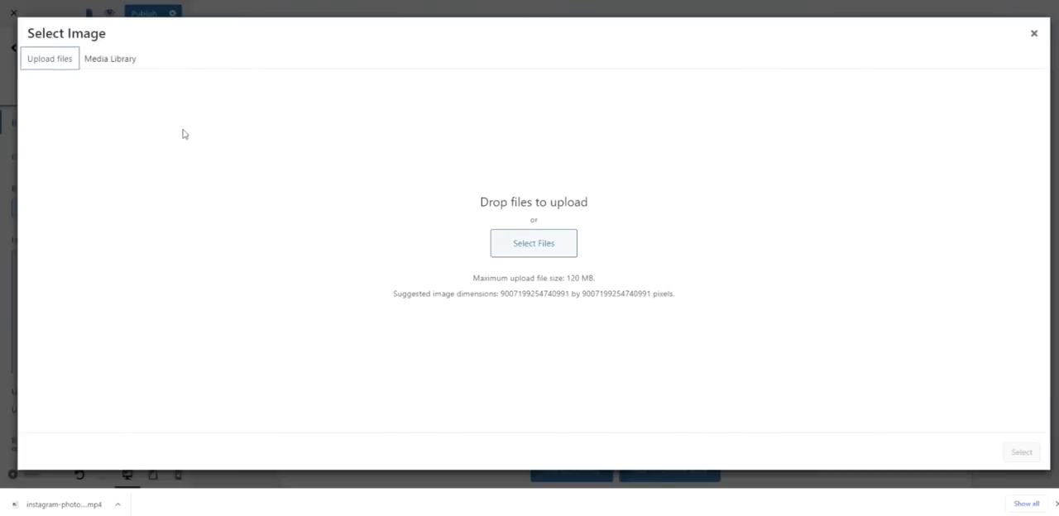
click(557, 251)
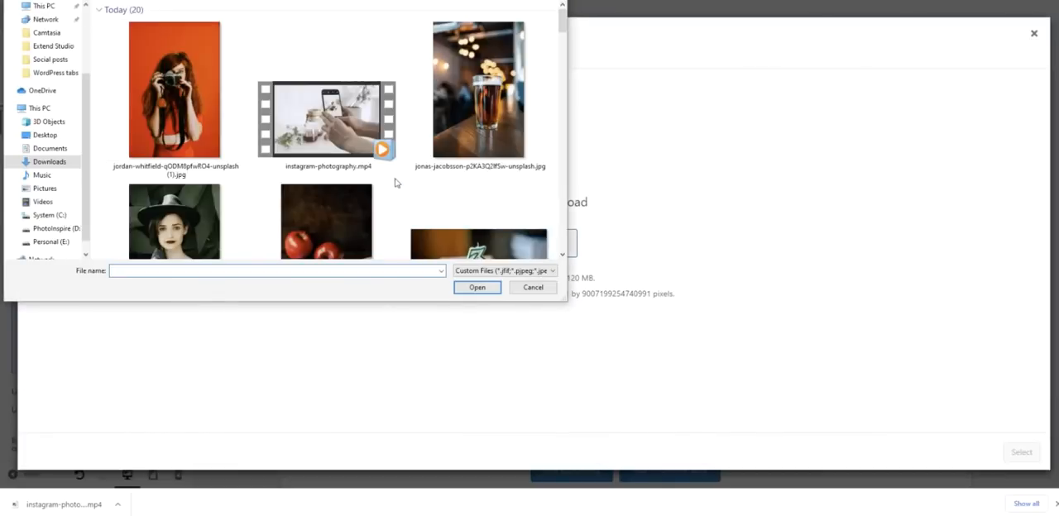
click(178, 95)
click(488, 287)
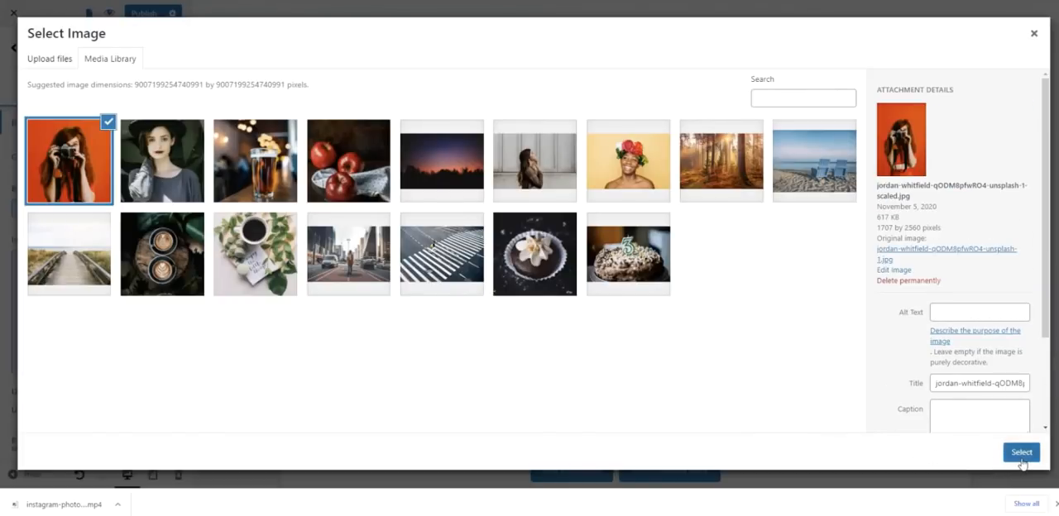
click(1021, 455)
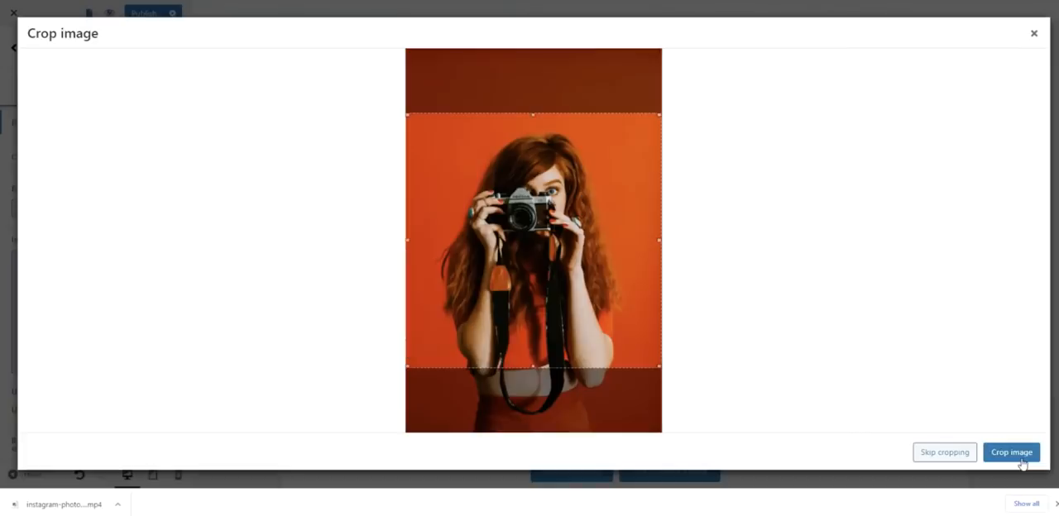
click(960, 453)
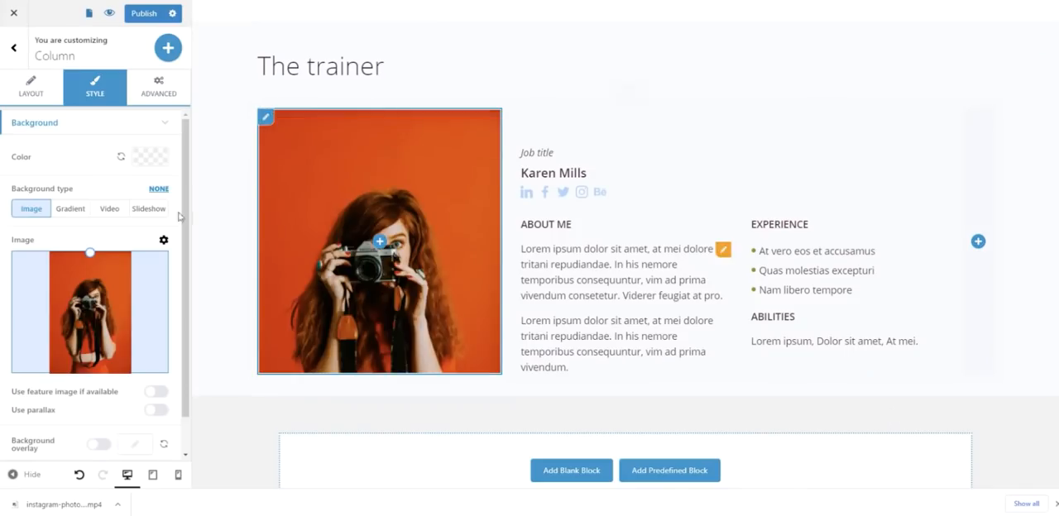
drag(91, 252, 97, 311)
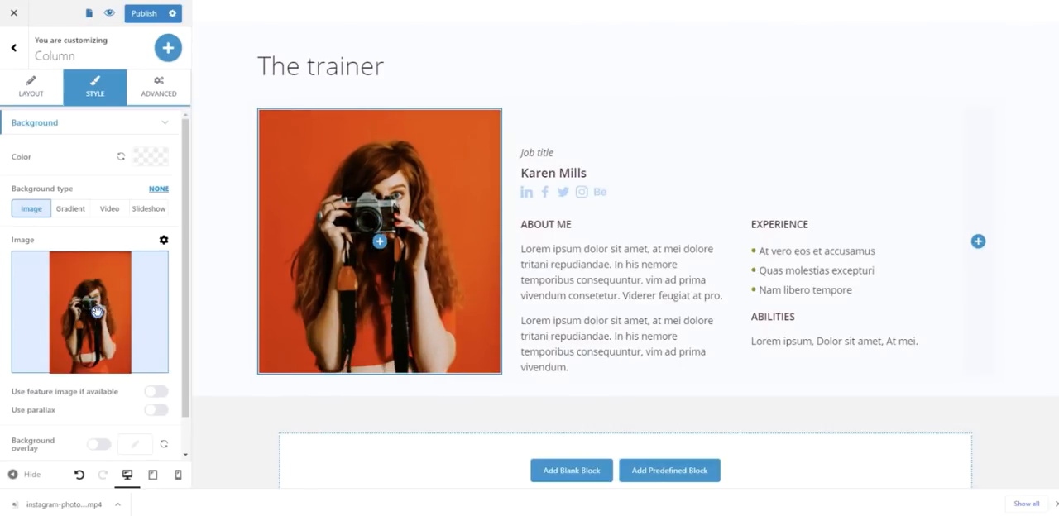
- Replace the job title text above the trainer's name with "Professional Madrid photographer"
click(540, 155)
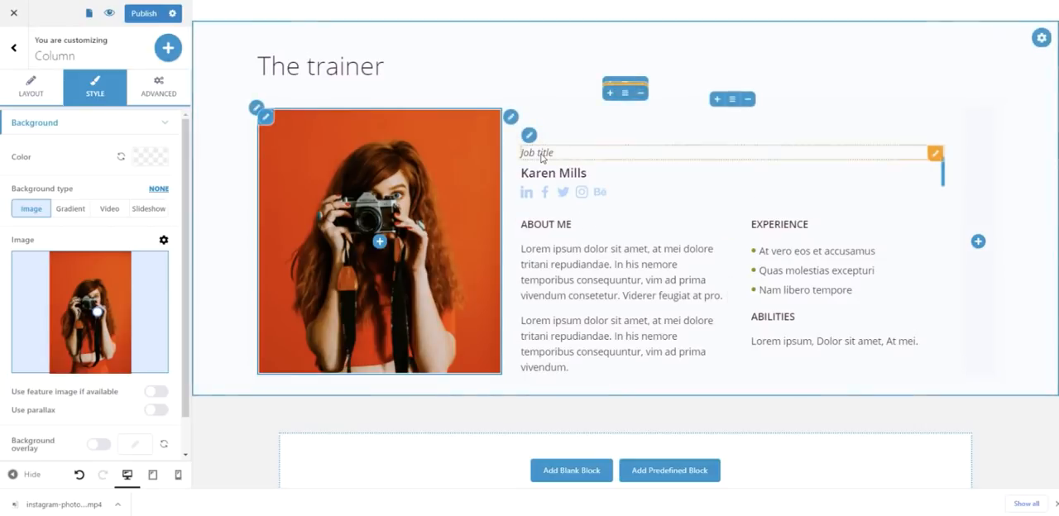
double_click(540, 155)
key(Left)
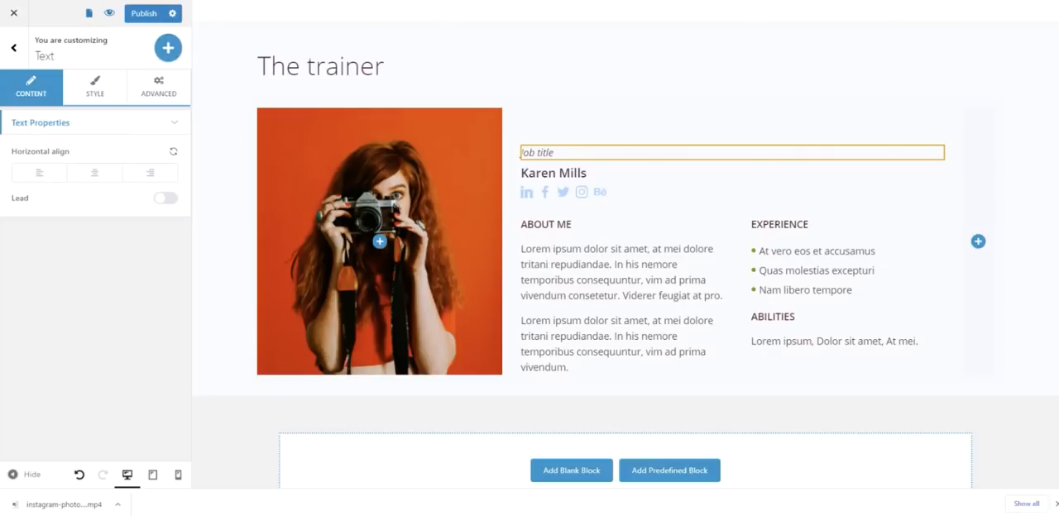
double_click(557, 152)
right_click(548, 151)
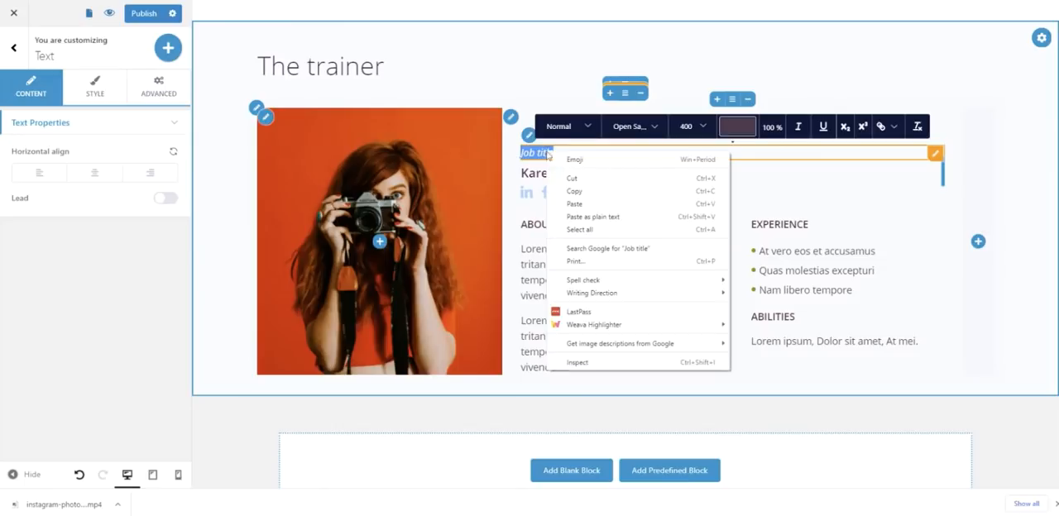
click(588, 213)
click(526, 152)
key(BackSpace)
text(P)
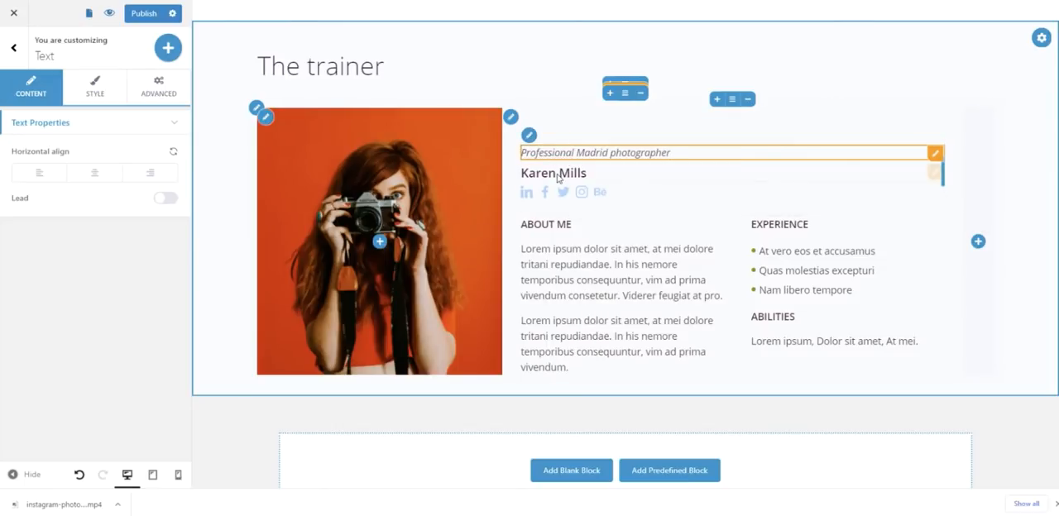
- Remove the Behance, Twitter and LinkedIn icons from the trainer's social icons
click(560, 177)
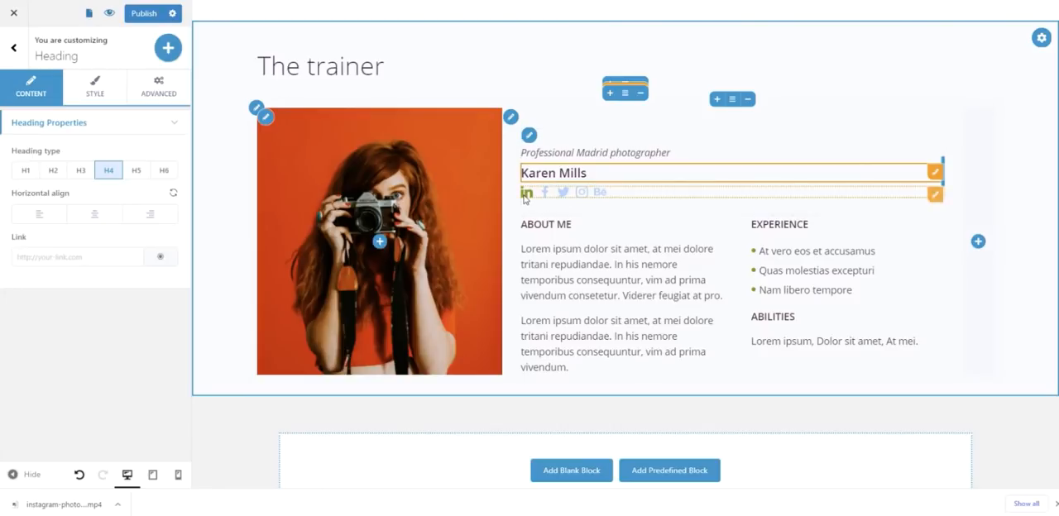
click(527, 193)
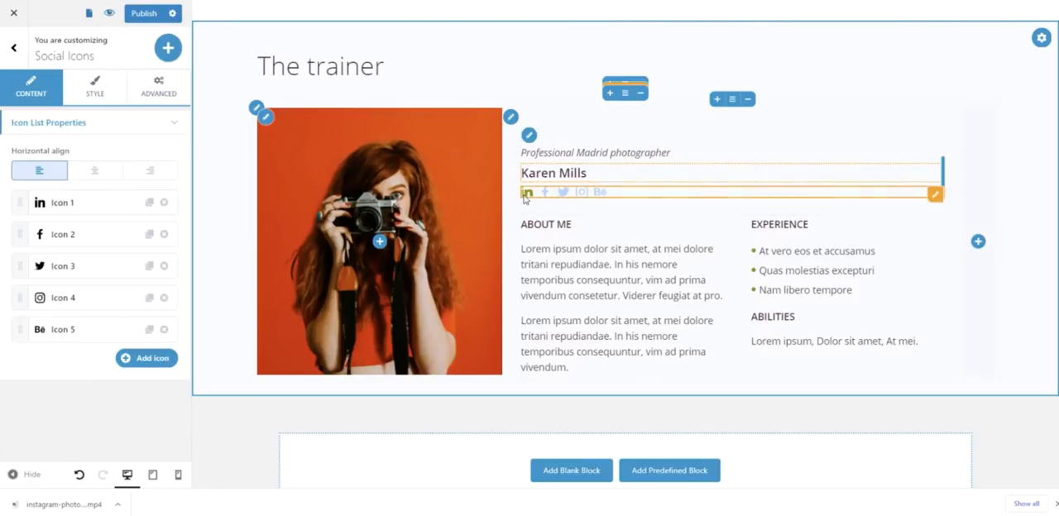
click(81, 207)
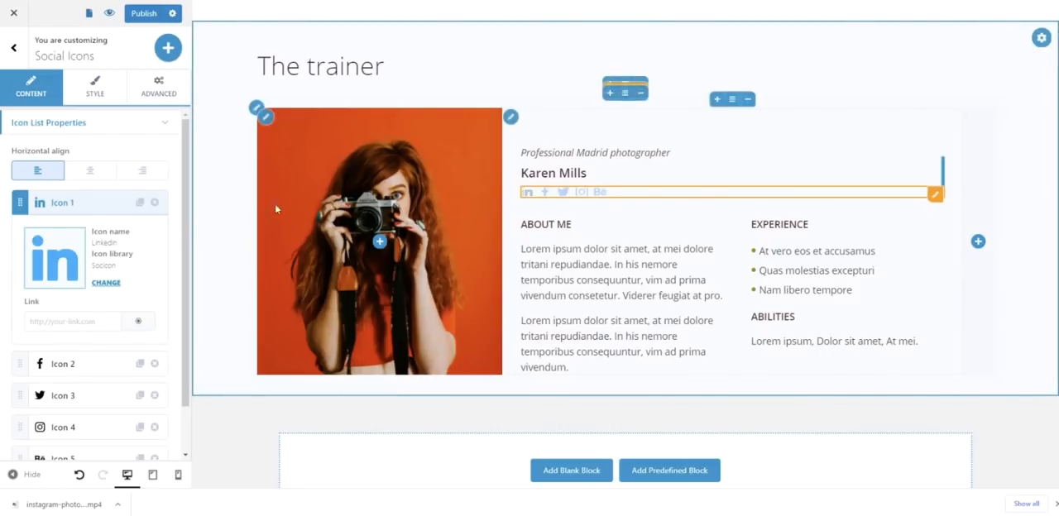
scroll(165, 314, down, 1)
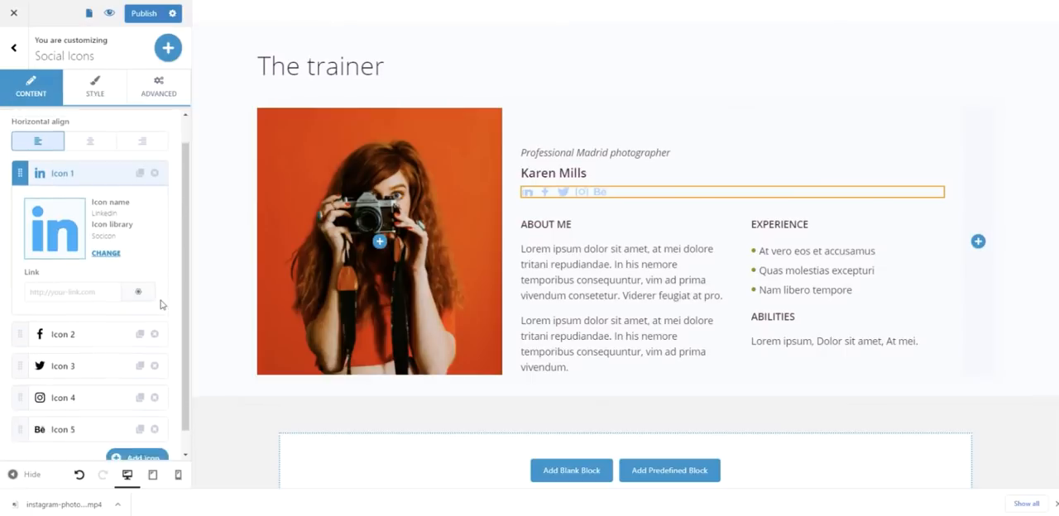
click(154, 406)
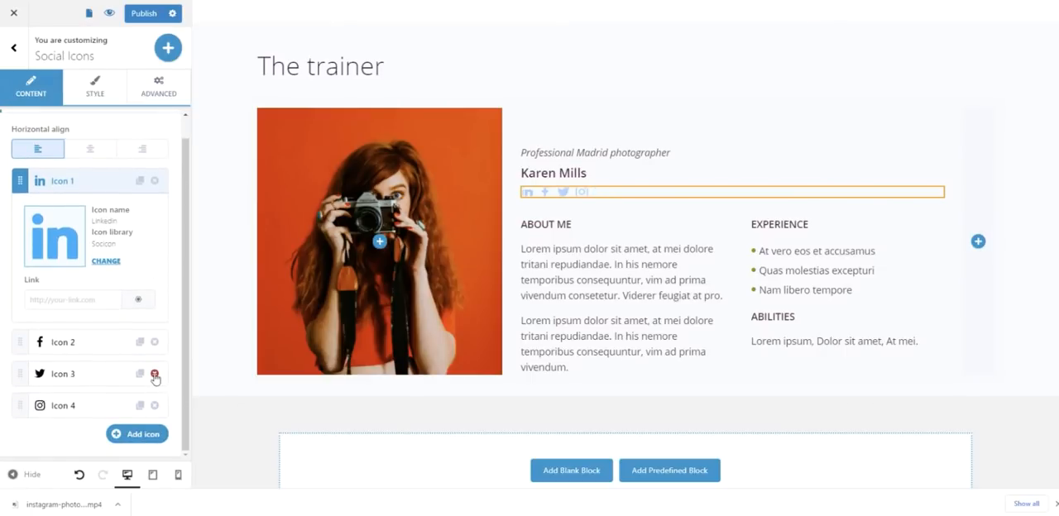
click(155, 378)
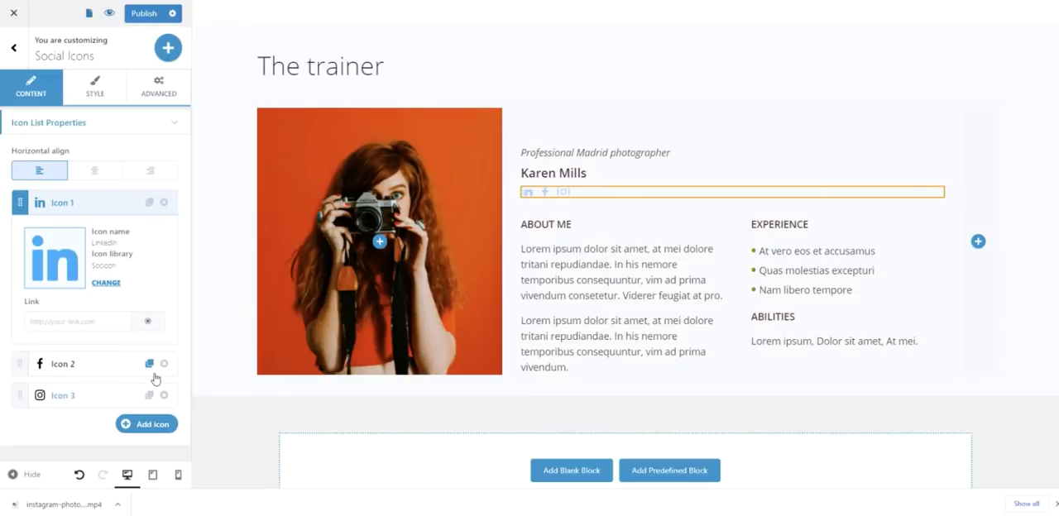
click(164, 203)
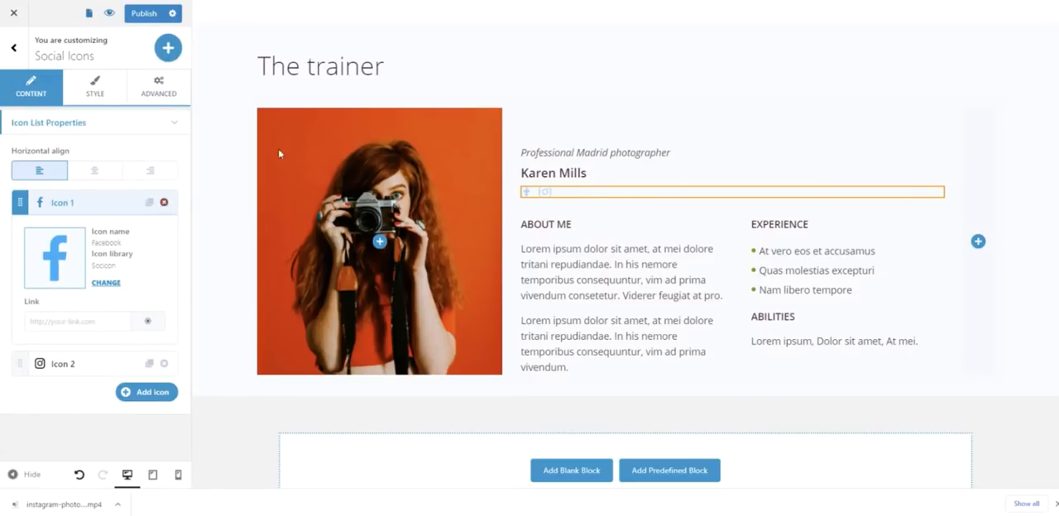
click(719, 72)
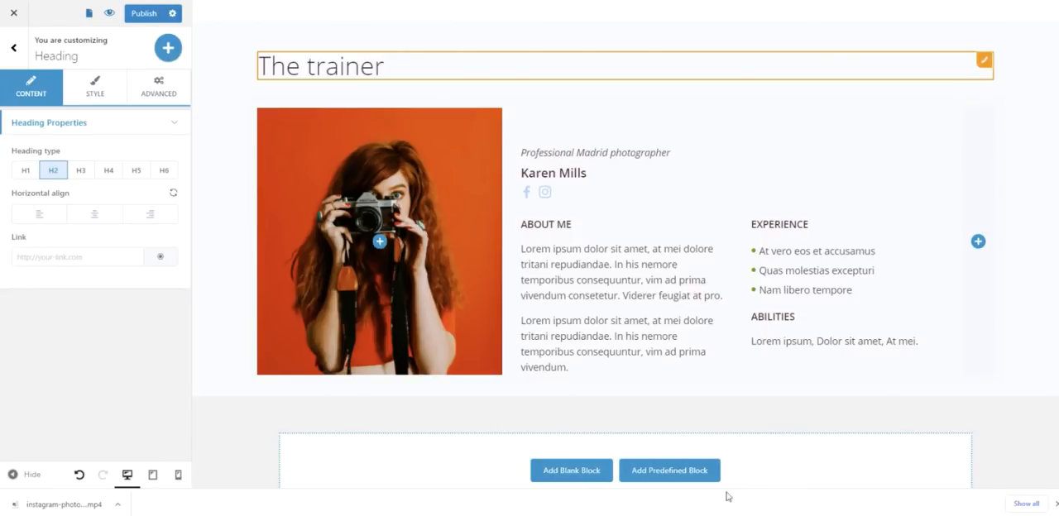
- Delete the second placeholder paragraph under "About me"
triple_click(604, 325)
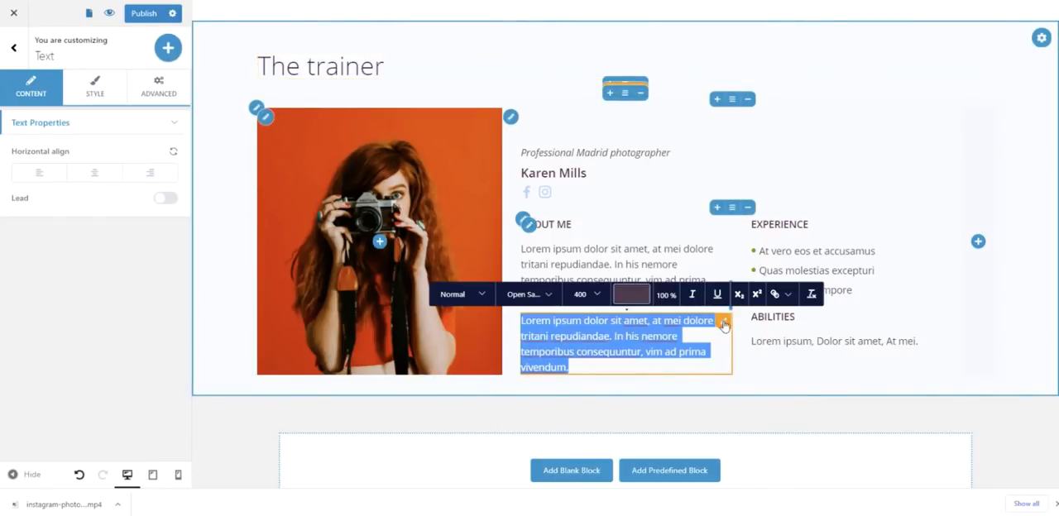
click(725, 323)
click(742, 436)
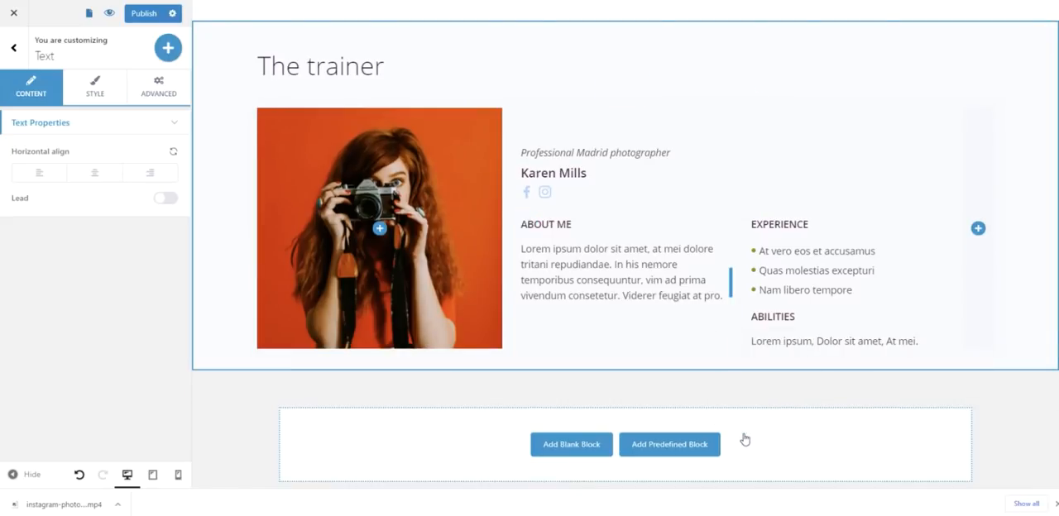
- Replace the remaining "About me" paragraph with the bio starting "For the past 7 years my focus was on cinematic beauty and human connection"
triple_click(657, 264)
right_click(656, 265)
click(730, 334)
text(For the past 7 years my focus was on cinematic beauty and human connection. I love capturing peoples' cultures and mesmerizing landscapes. My affinity for traveling has led me to work for various travel channels across Europe, US, South America and South Eastern Asia.)
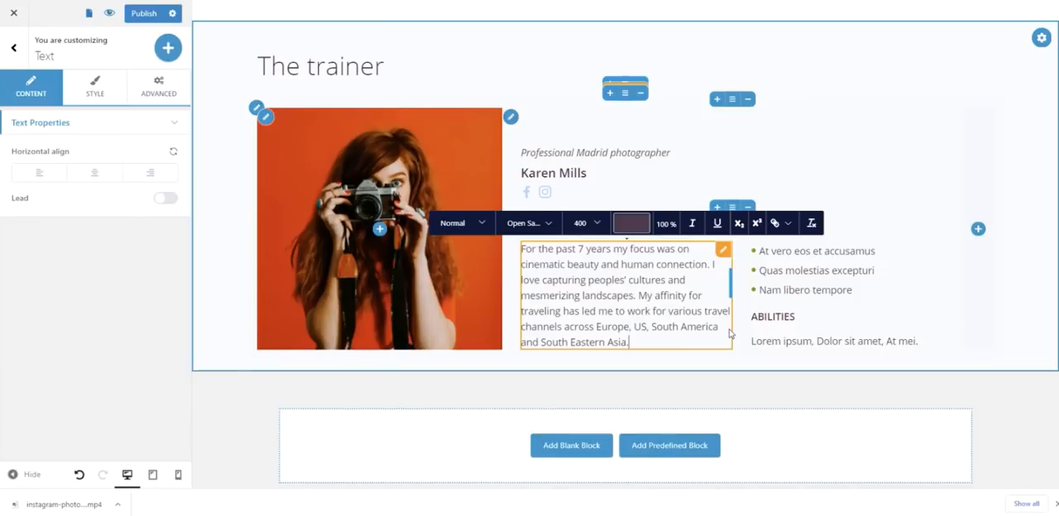
click(910, 172)
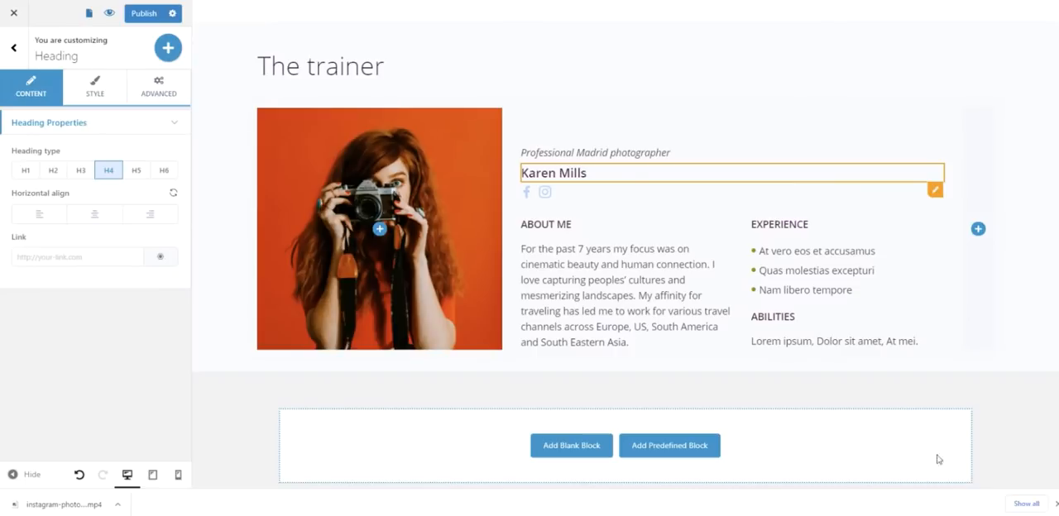
- Delete the "Experience" bullet list and its heading from the trainer block
click(916, 249)
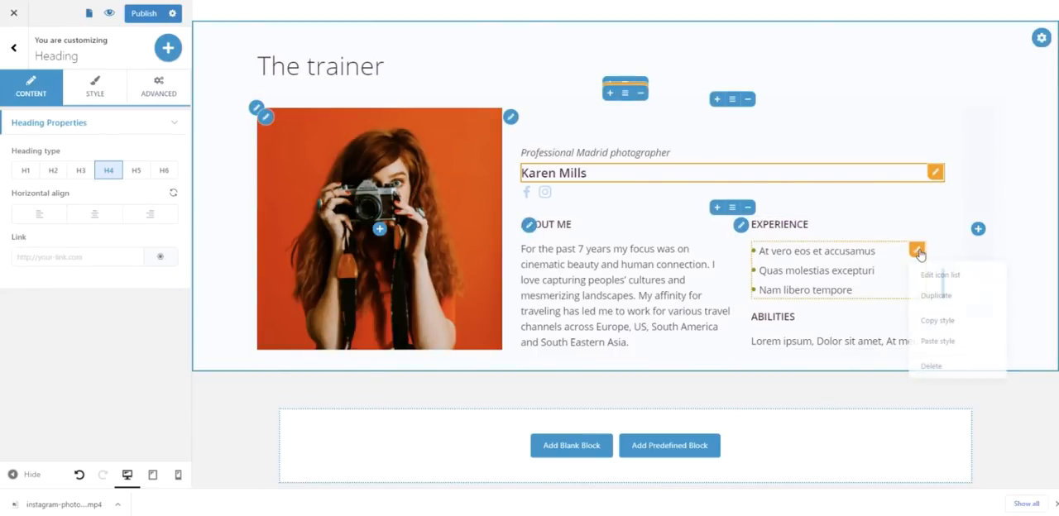
click(939, 364)
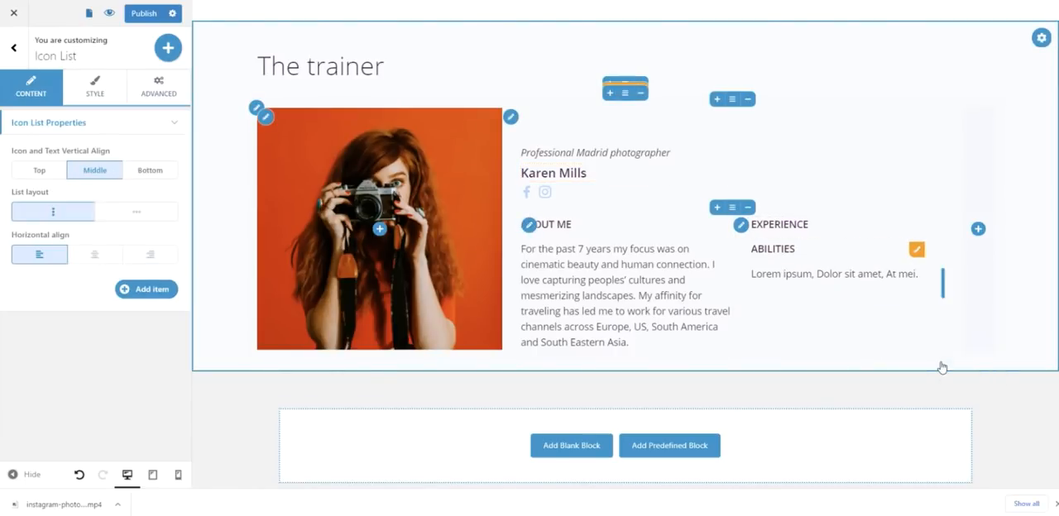
click(917, 230)
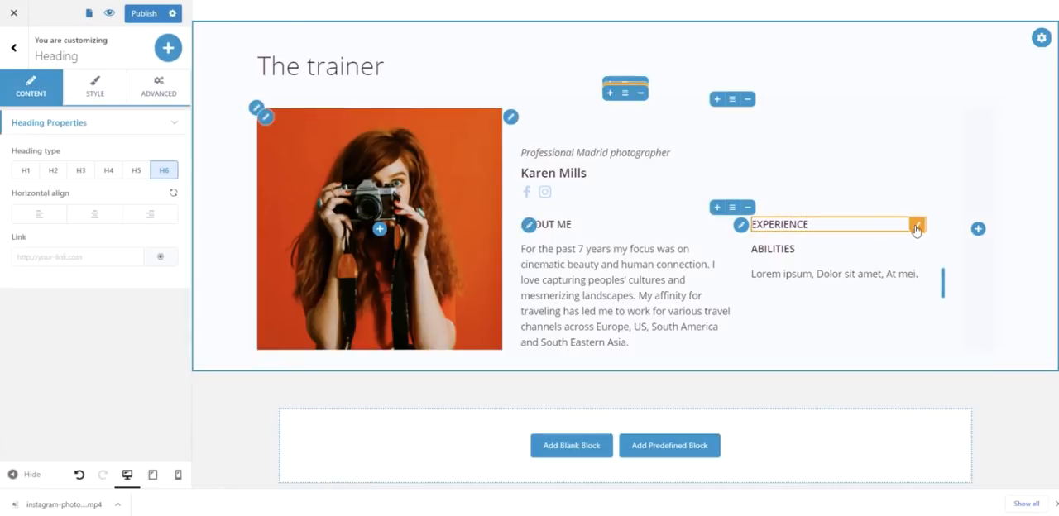
click(938, 341)
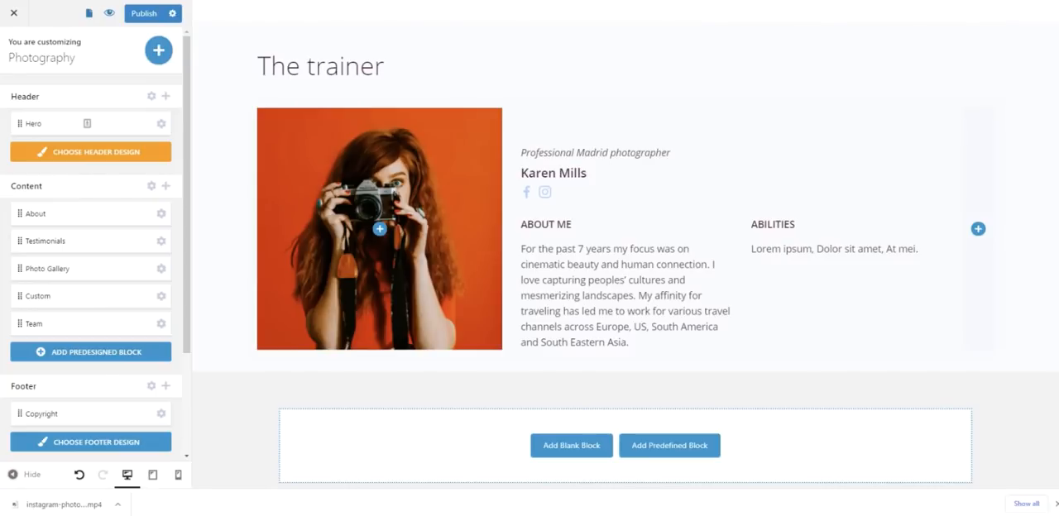
- Replace the placeholder text under "Abilities" with "Travel photography, street photography"
triple_click(776, 248)
right_click(776, 247)
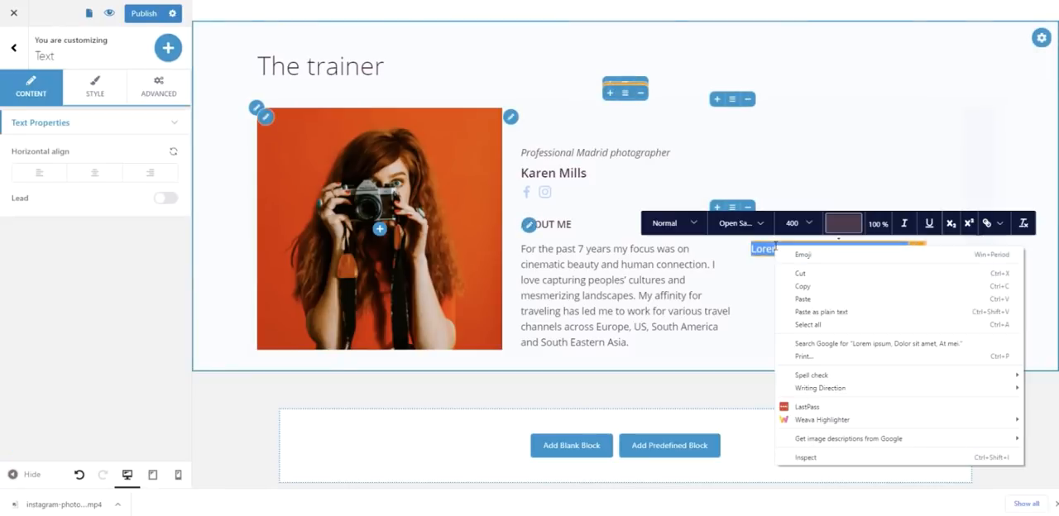
click(818, 312)
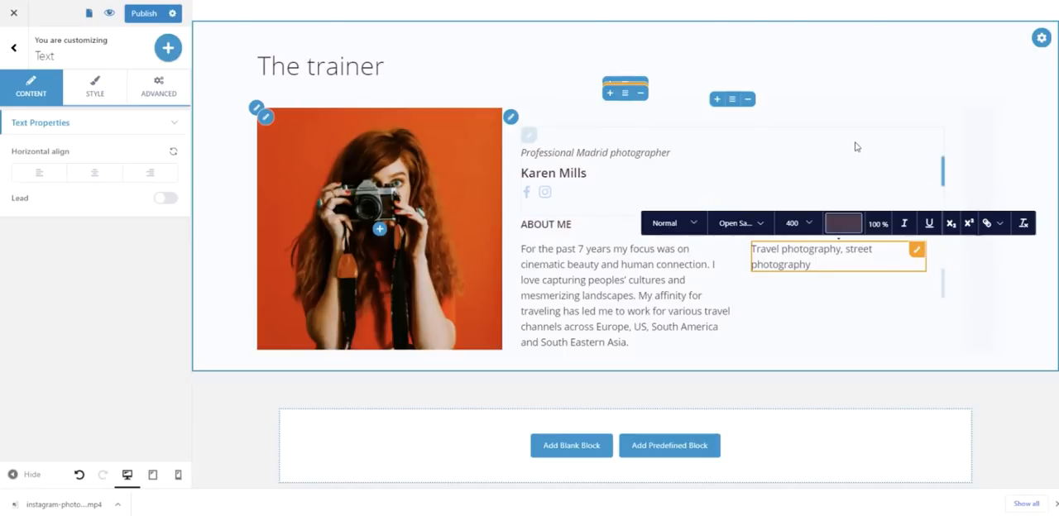
click(856, 147)
click(985, 112)
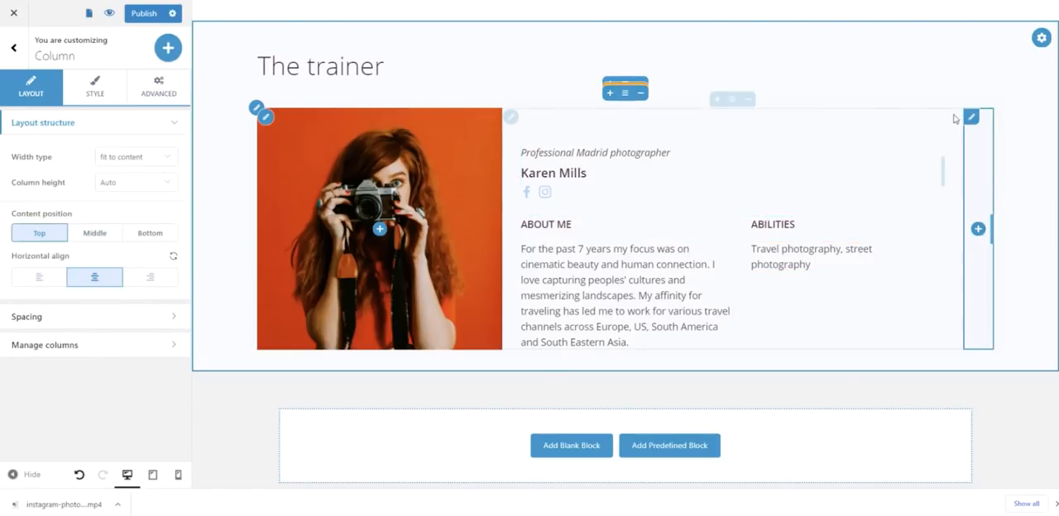
click(511, 228)
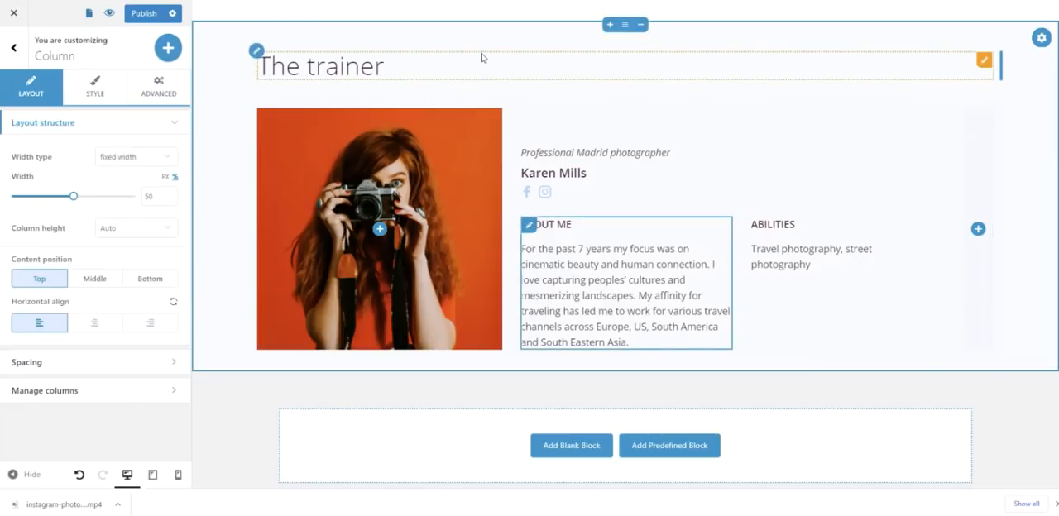
- Preview the landing page and review its sections from the hero through the testimonials and gallery to the trainer block
click(109, 13)
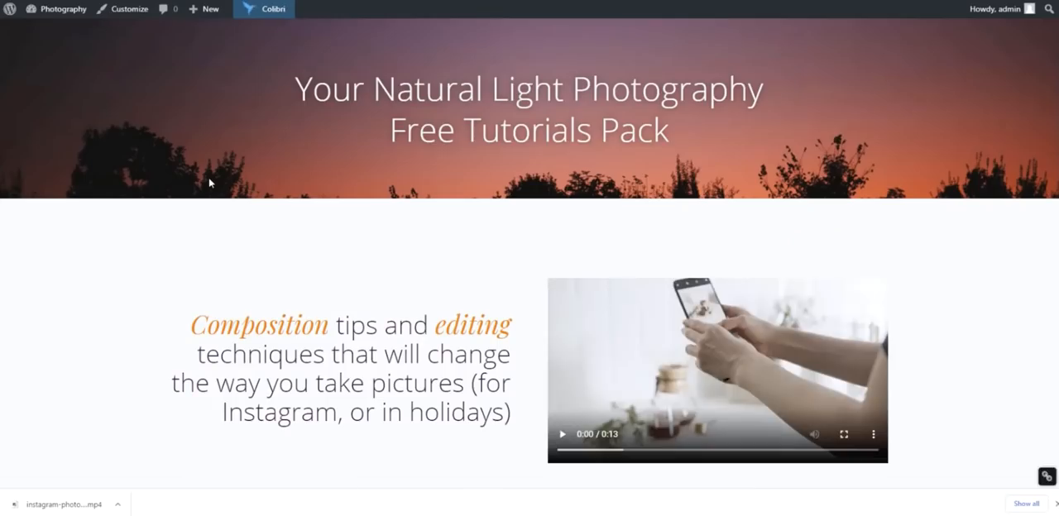
scroll(210, 183, down, 5)
scroll(209, 183, down, 10)
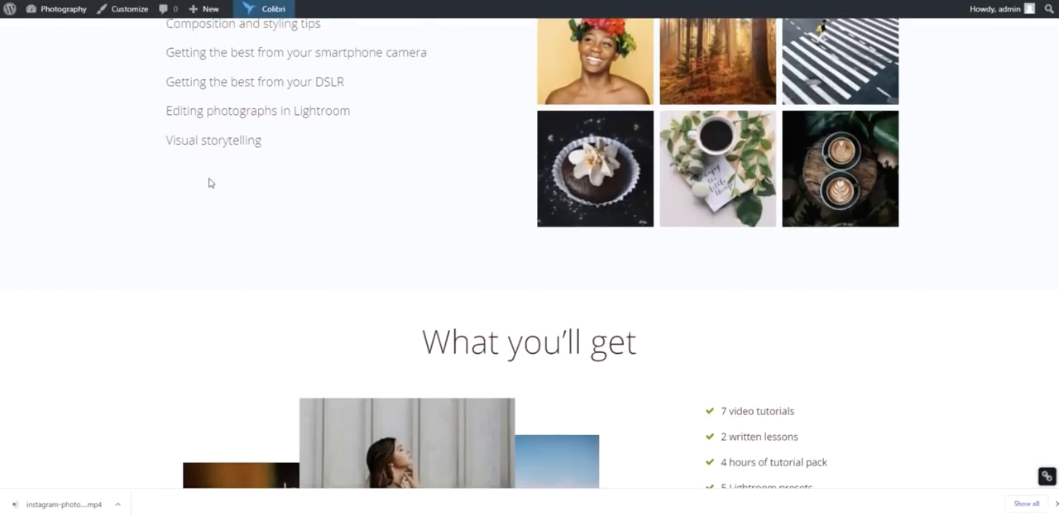
scroll(209, 183, down, 3)
scroll(209, 183, down, 3)
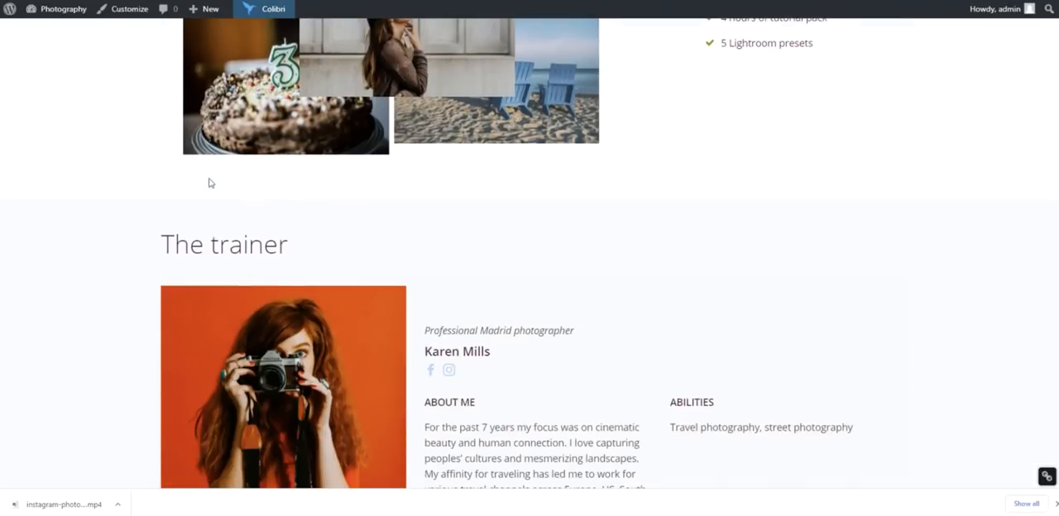
scroll(209, 183, down, 3)
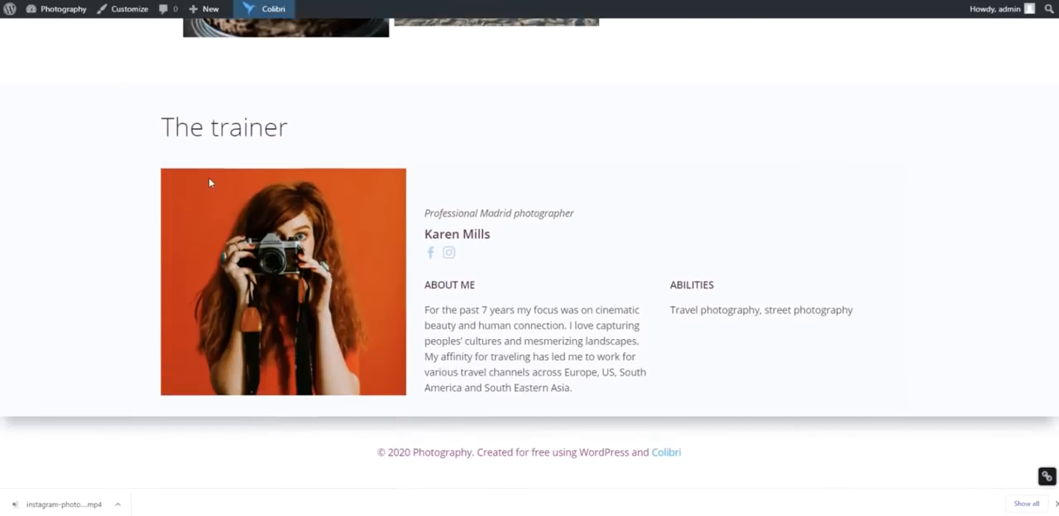
scroll(210, 183, up, 15)
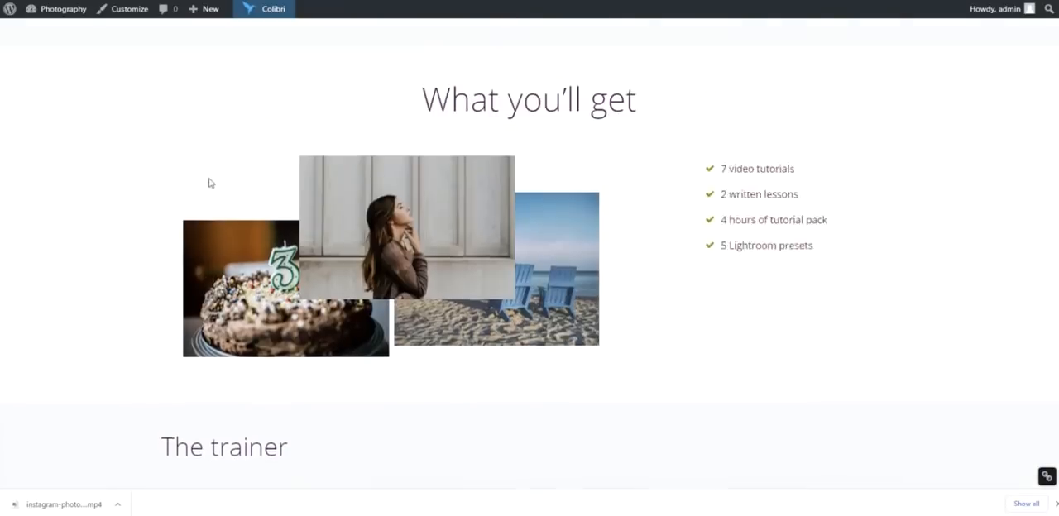
scroll(210, 183, up, 10)
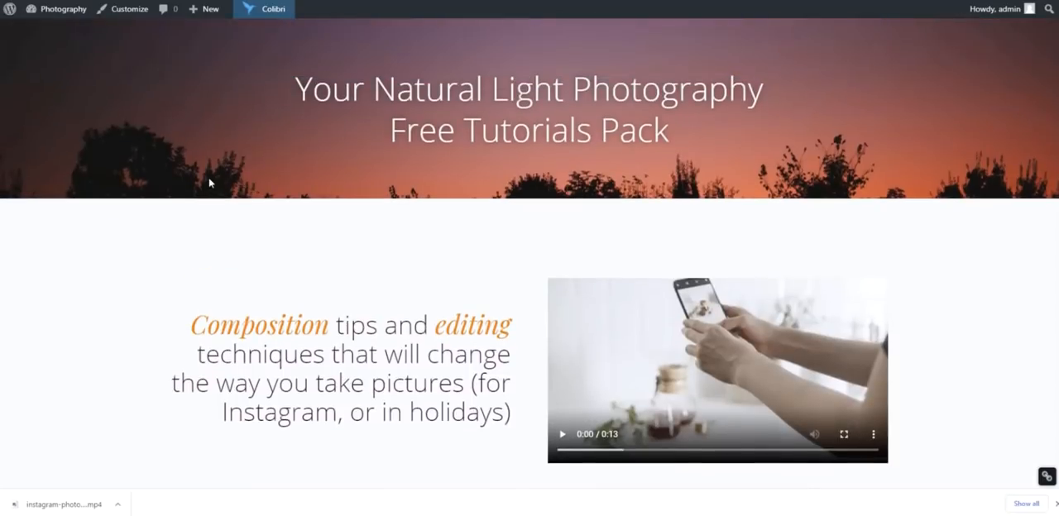
scroll(209, 183, down, 12)
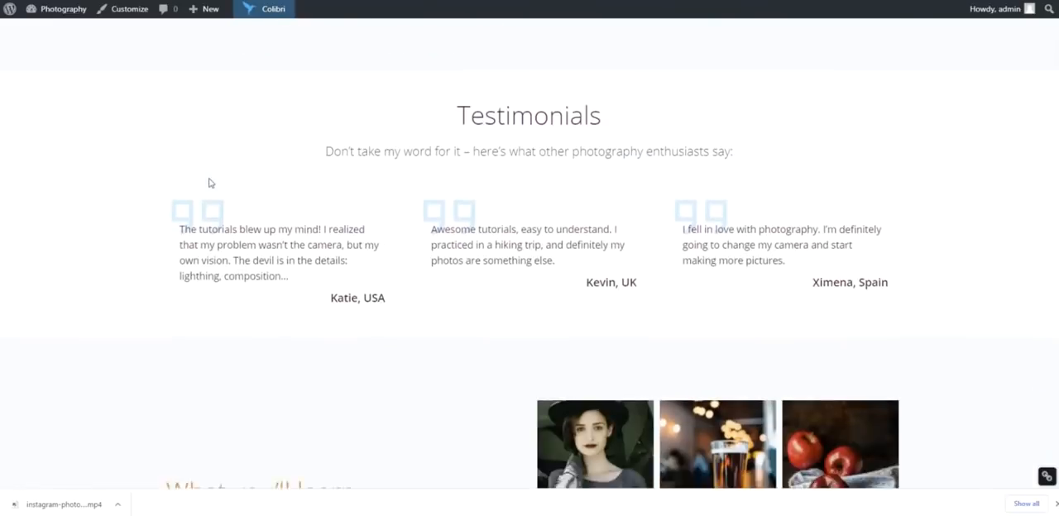
scroll(210, 182, down, 10)
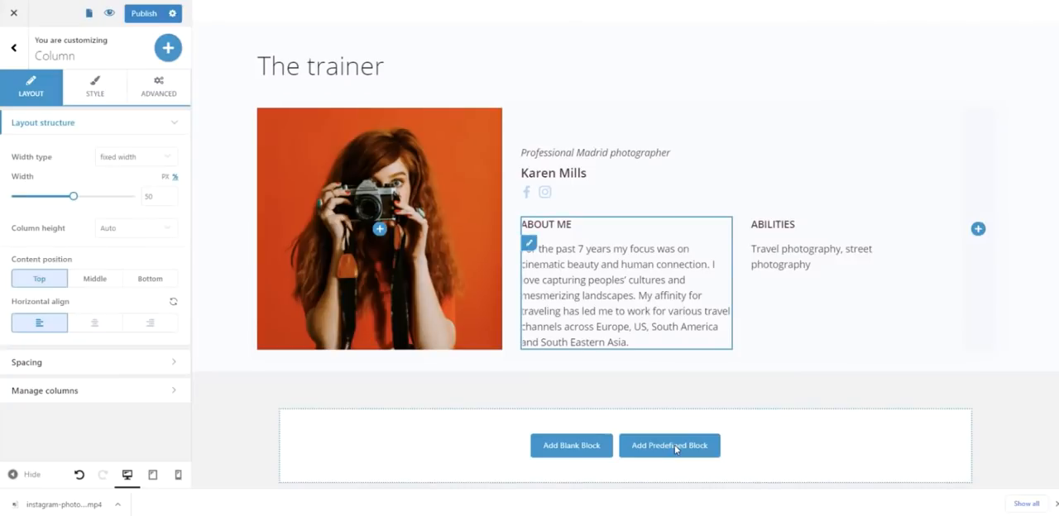
- Search the predefined blocks for "contact" and add the framed "Contact" form block below the trainer block
click(673, 445)
click(238, 60)
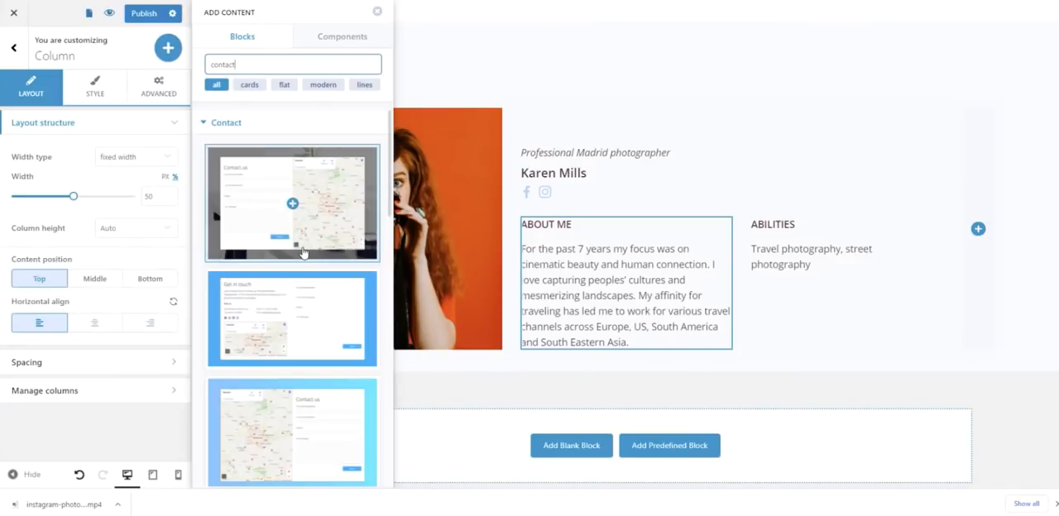
scroll(303, 248, down, 6)
scroll(303, 252, down, 4)
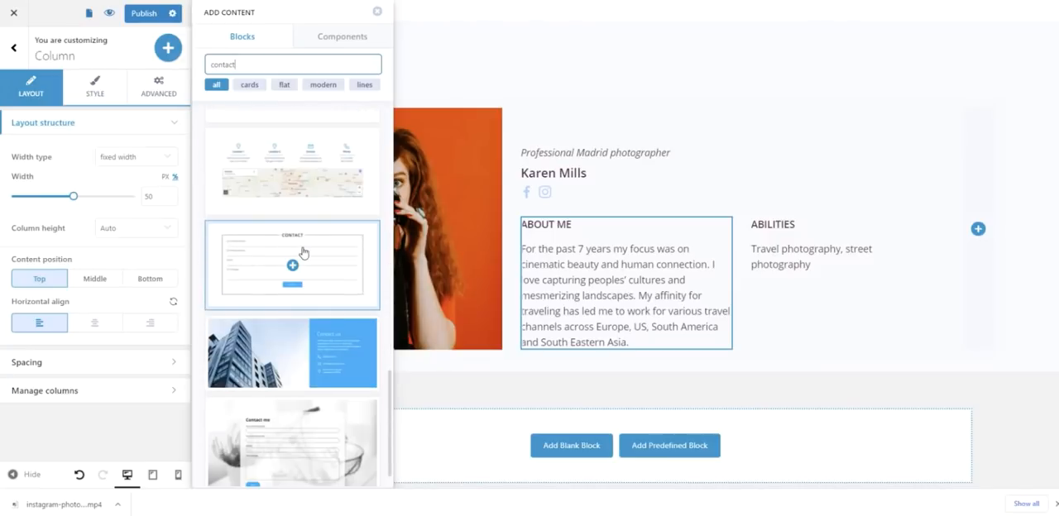
click(308, 241)
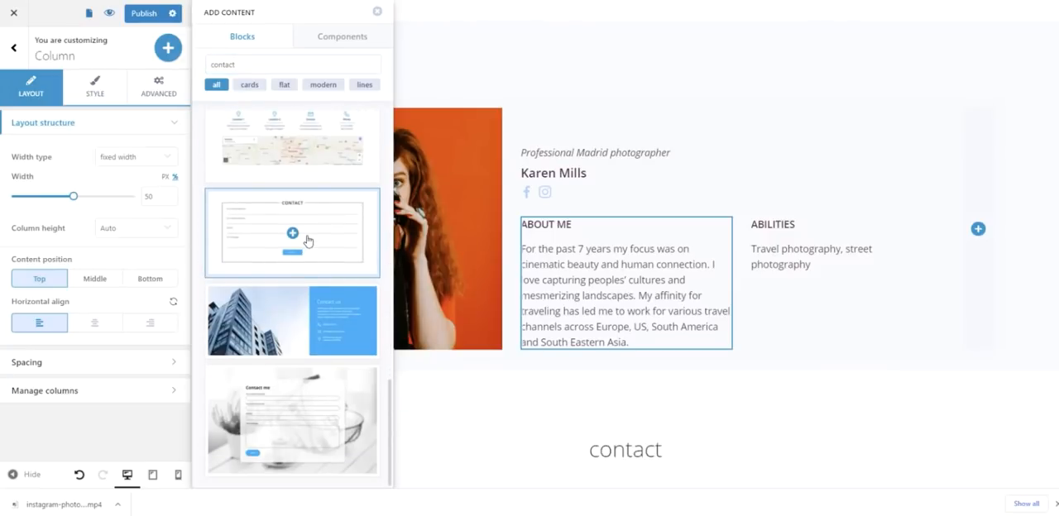
- Select the new block's contact form, go to the Forminator settings and show the list of forms
click(599, 228)
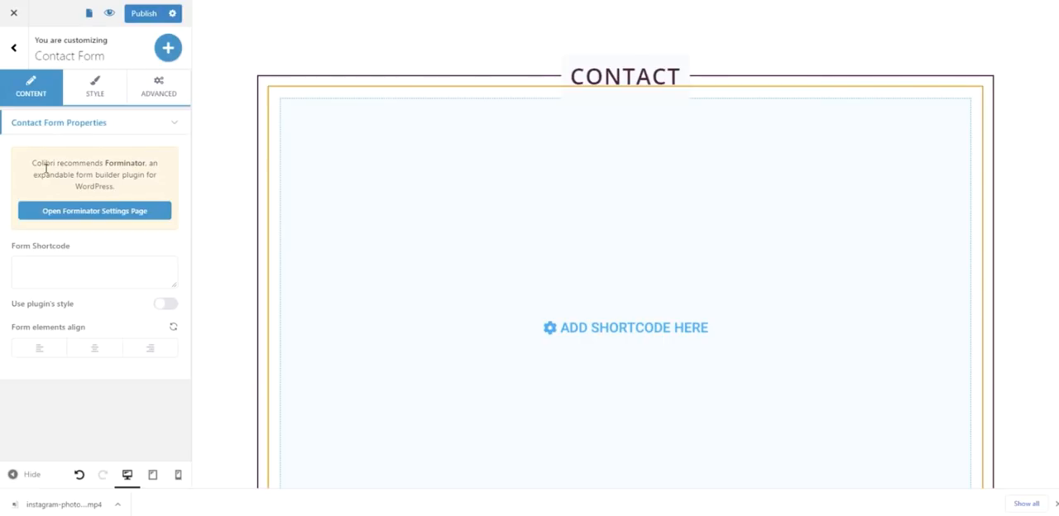
click(88, 216)
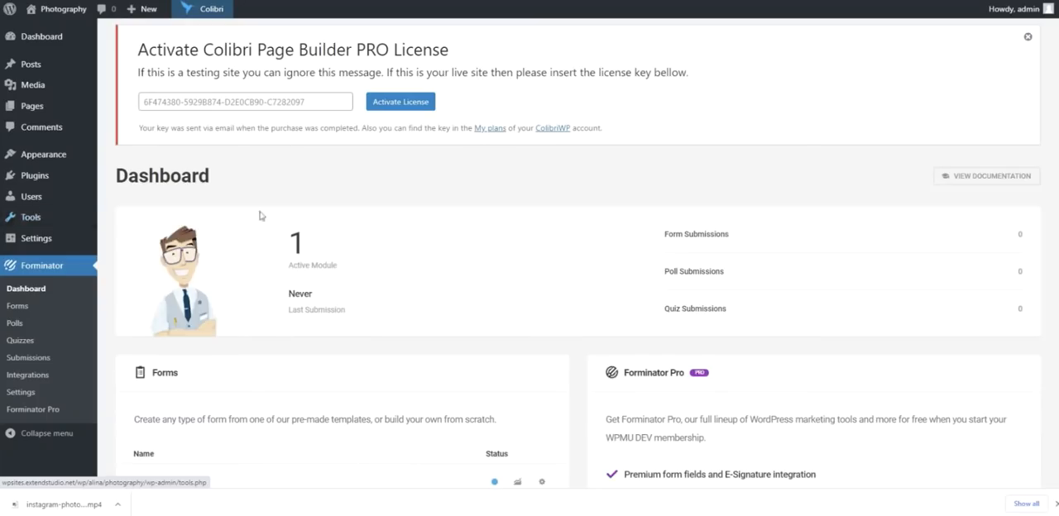
click(24, 308)
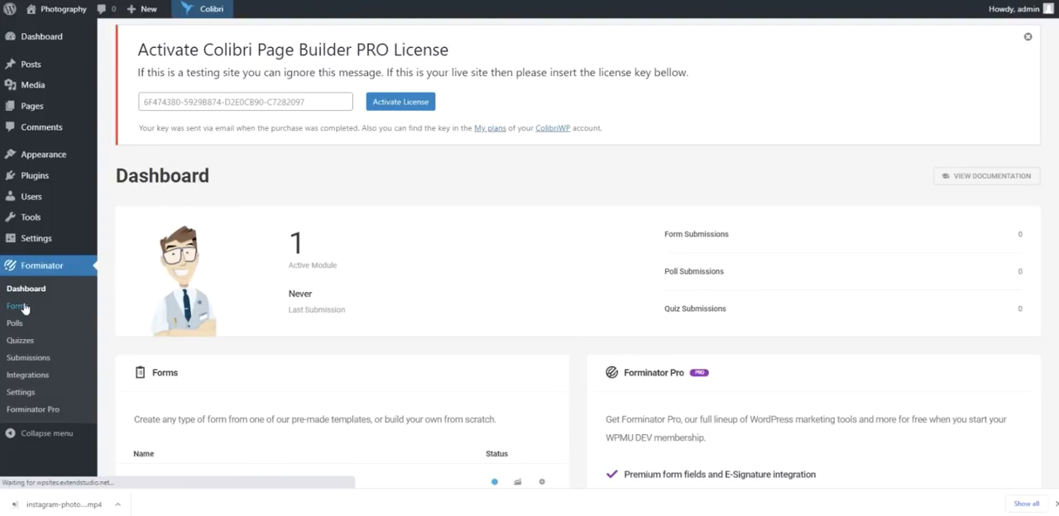
scroll(436, 305, down, 1)
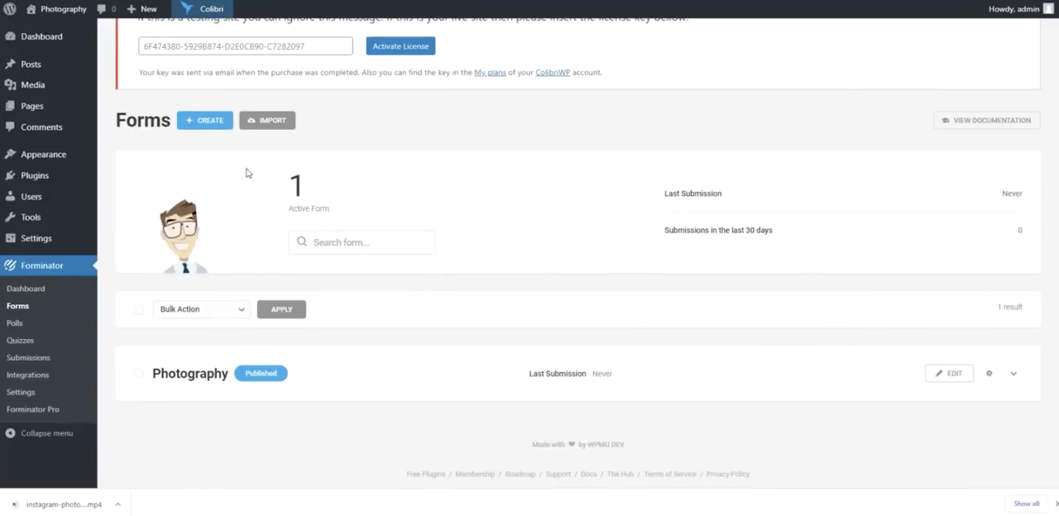
- Create a new Forminator form from the Newsletter template and name it "Contact"
click(214, 123)
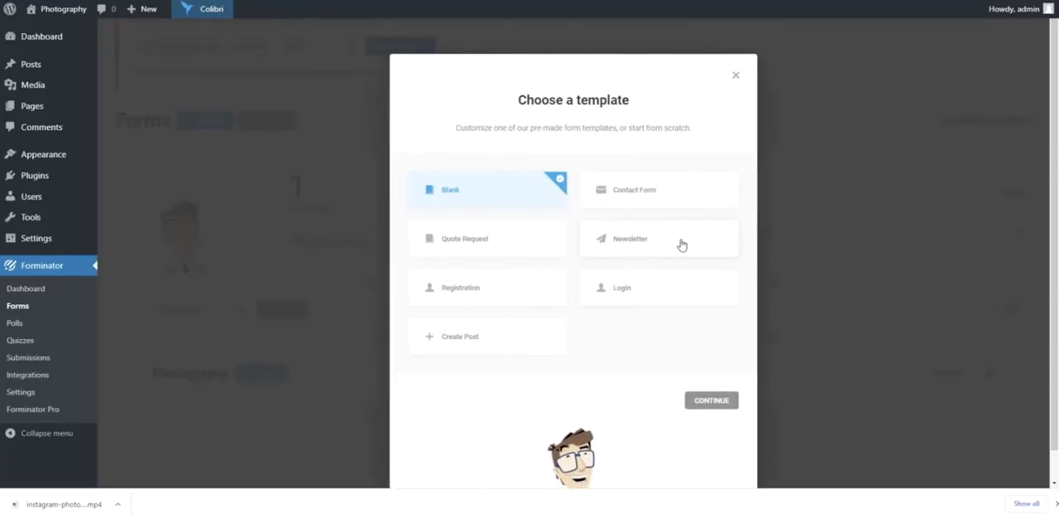
click(681, 245)
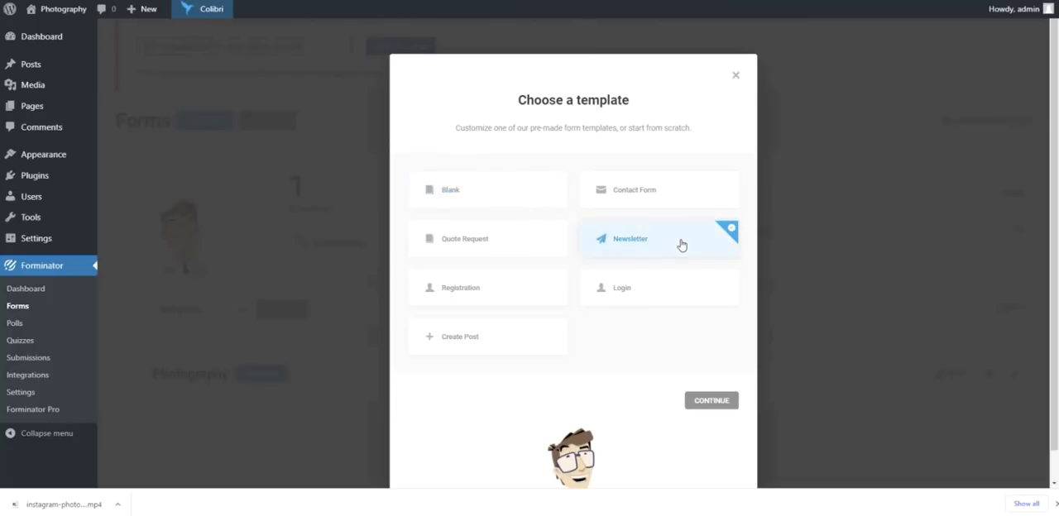
click(720, 399)
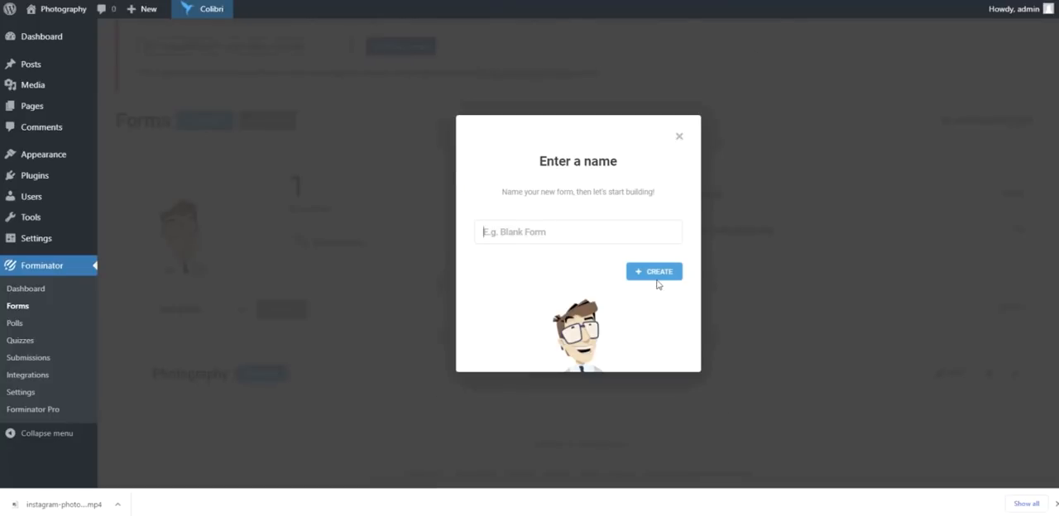
text(Contact)
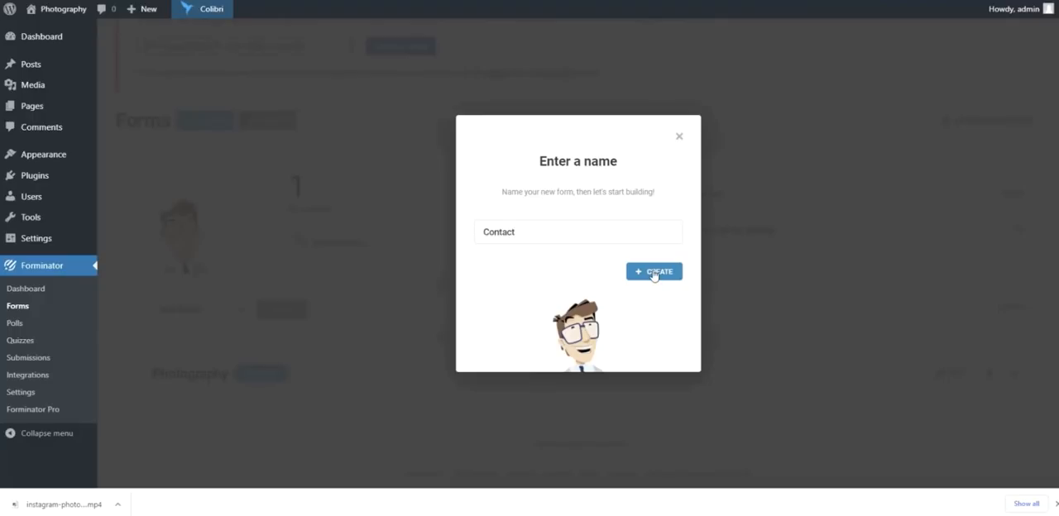
click(653, 274)
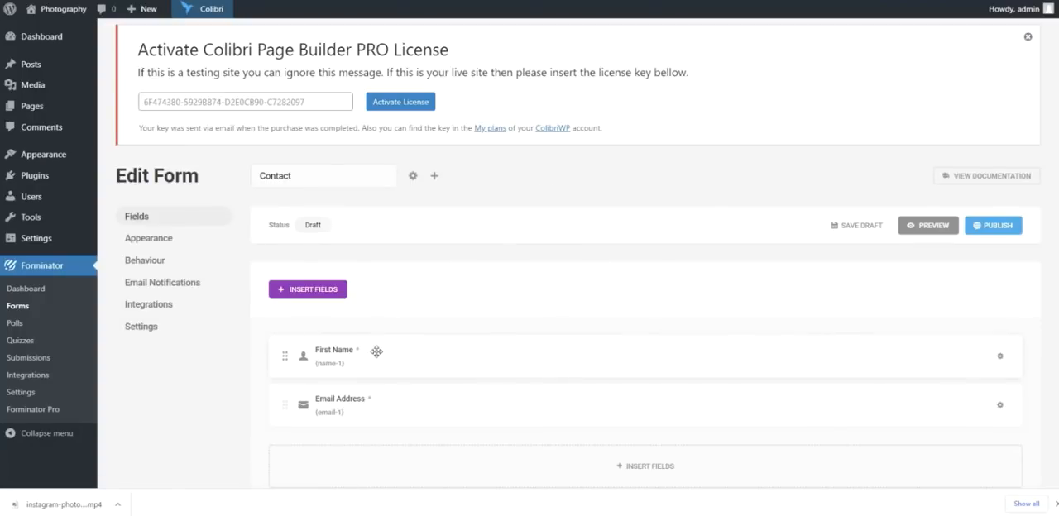
- Change the form's submit button text to "Send me the tutorials" and apply it
scroll(377, 352, down, 2)
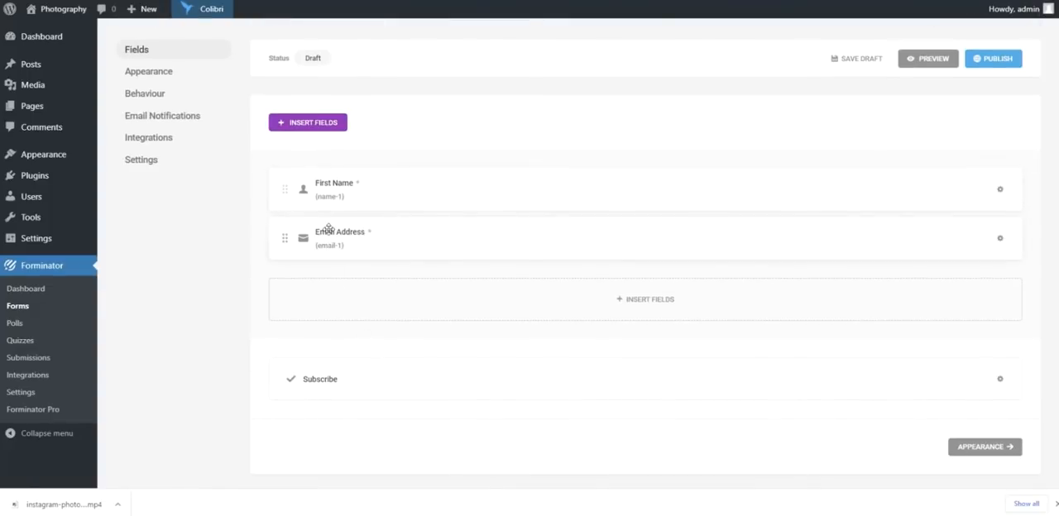
click(322, 381)
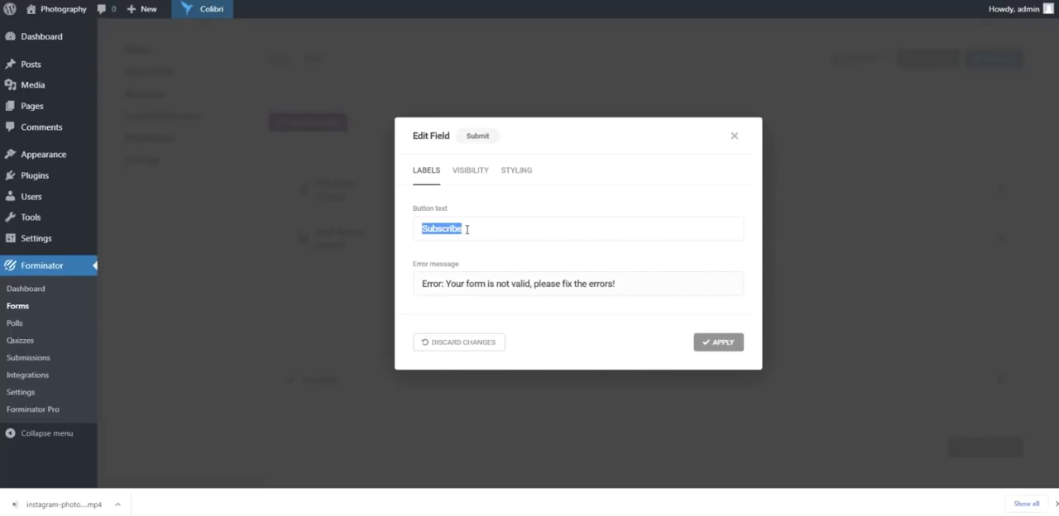
text(Send me the t)
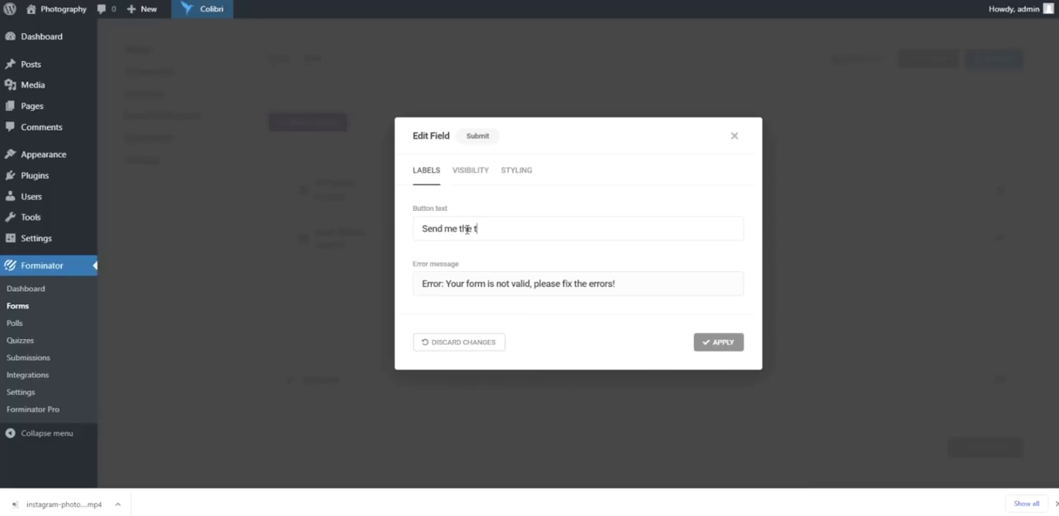
text(utorials)
click(709, 343)
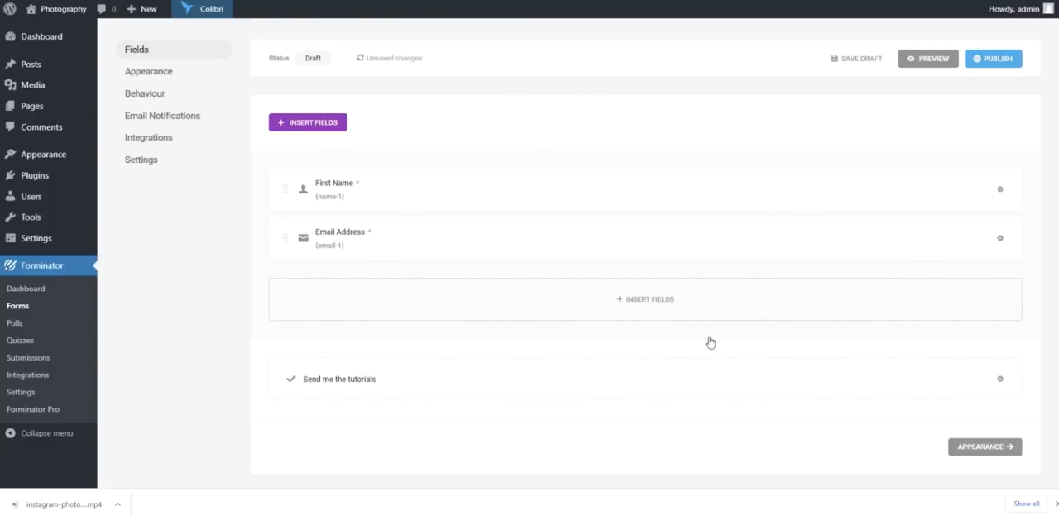
- Preview the Contact form to check its fields and submit button, and close the preview
scroll(710, 343, down, 3)
scroll(711, 342, up, 4)
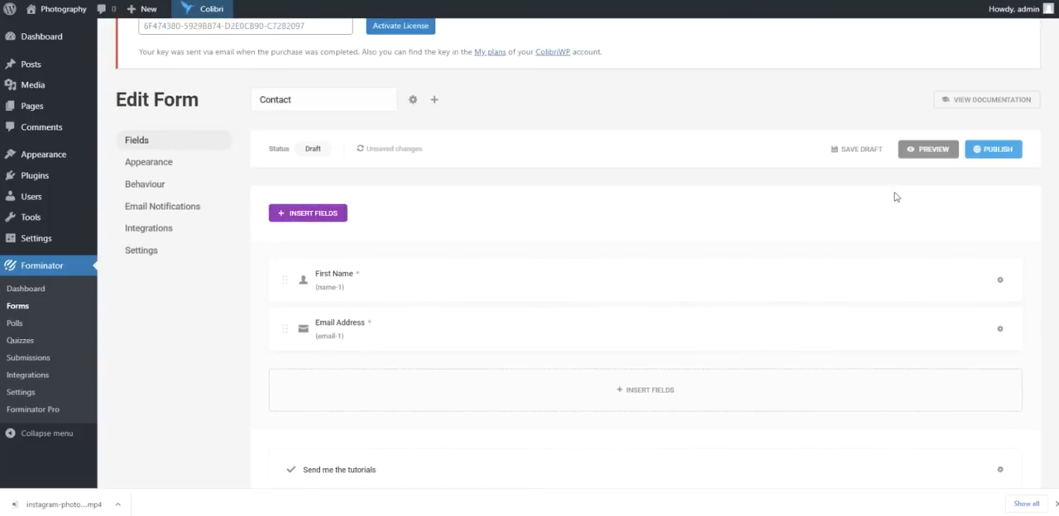
click(928, 149)
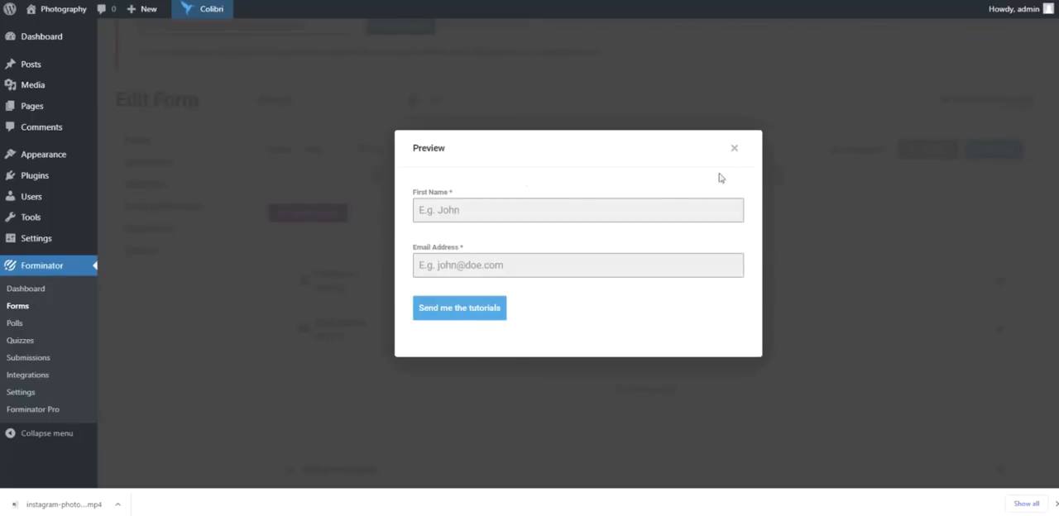
click(734, 147)
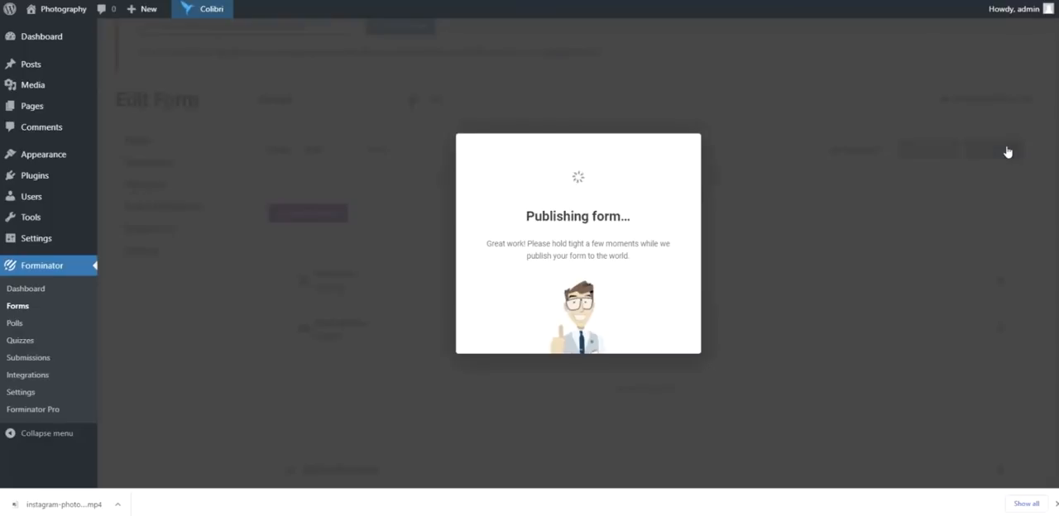
- Publish the Contact form and insert its shortcode [forminator_form id="124"] into the contact block's form element
click(1008, 152)
triple_click(550, 280)
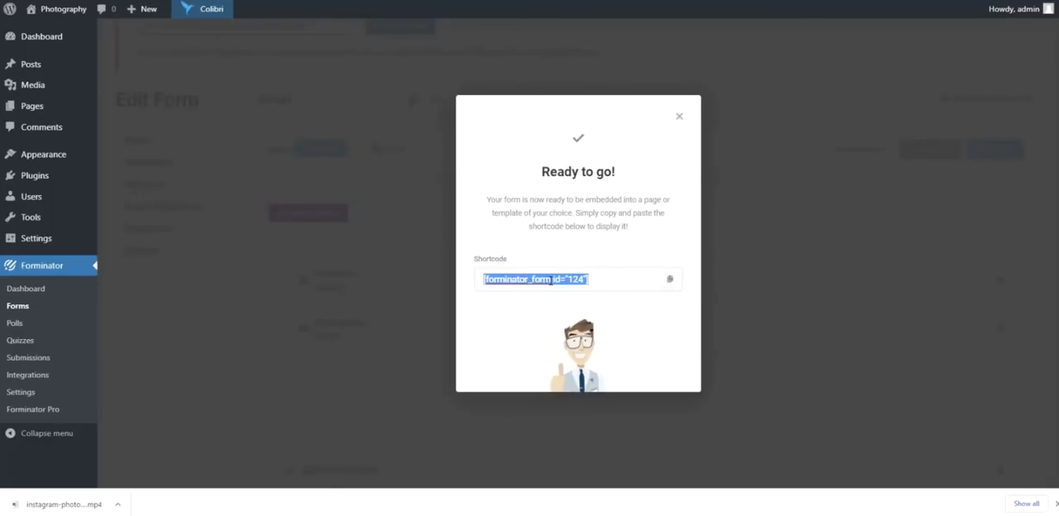
right_click(551, 280)
click(600, 321)
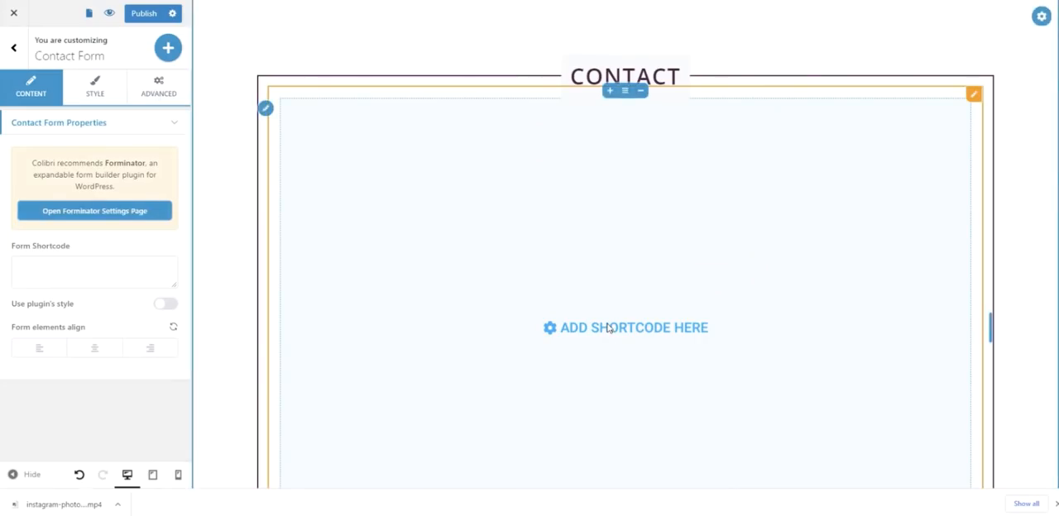
right_click(72, 273)
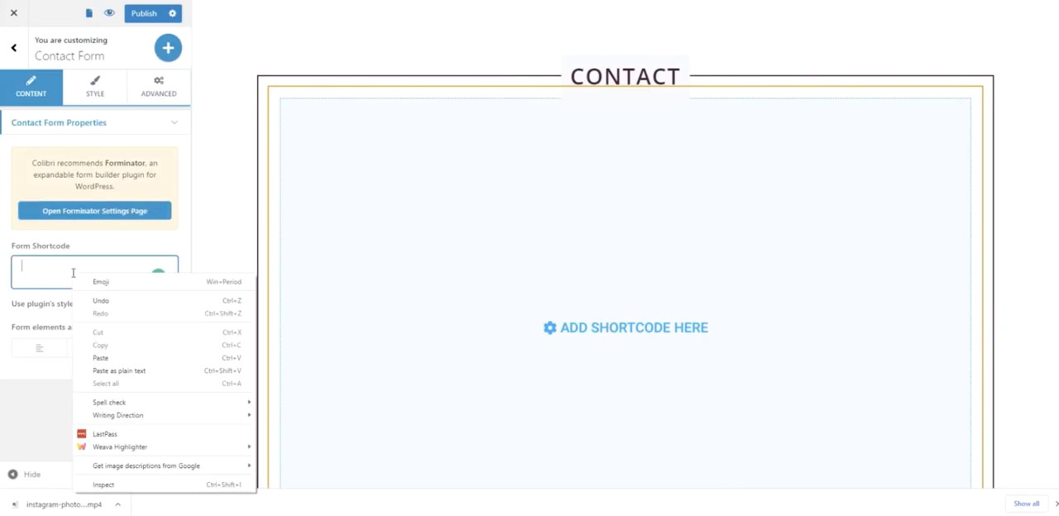
click(109, 359)
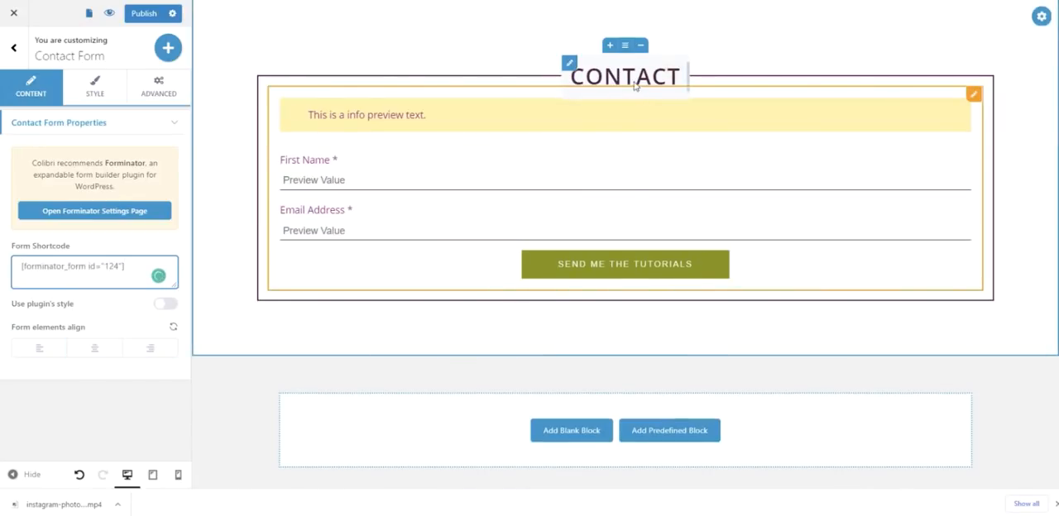
- Delete the CONTACT heading above the sign-up form
click(674, 75)
click(673, 75)
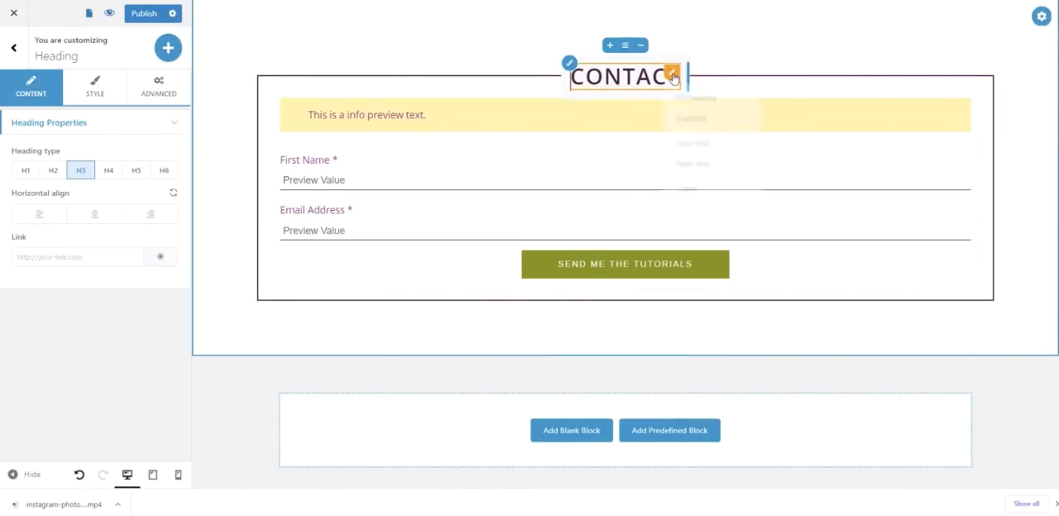
click(683, 190)
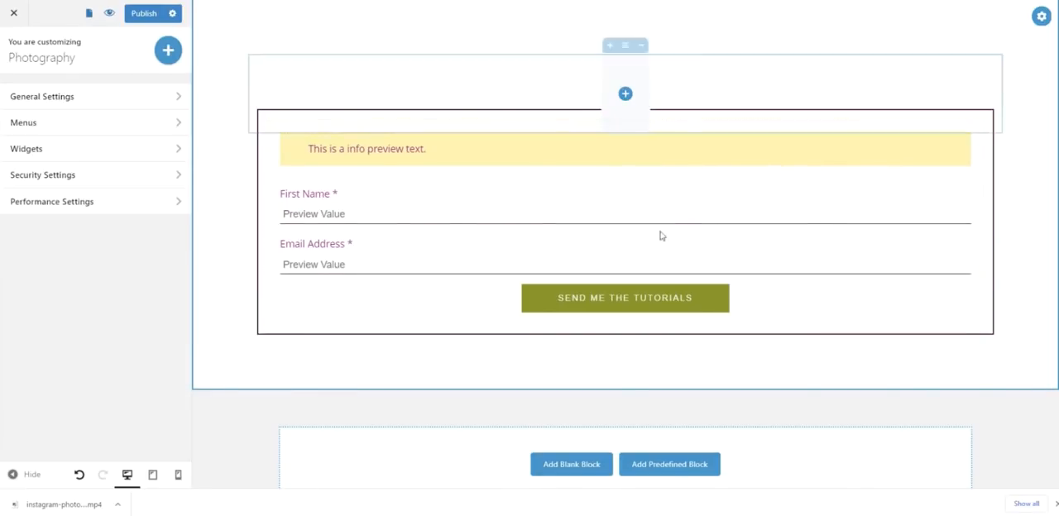
click(612, 305)
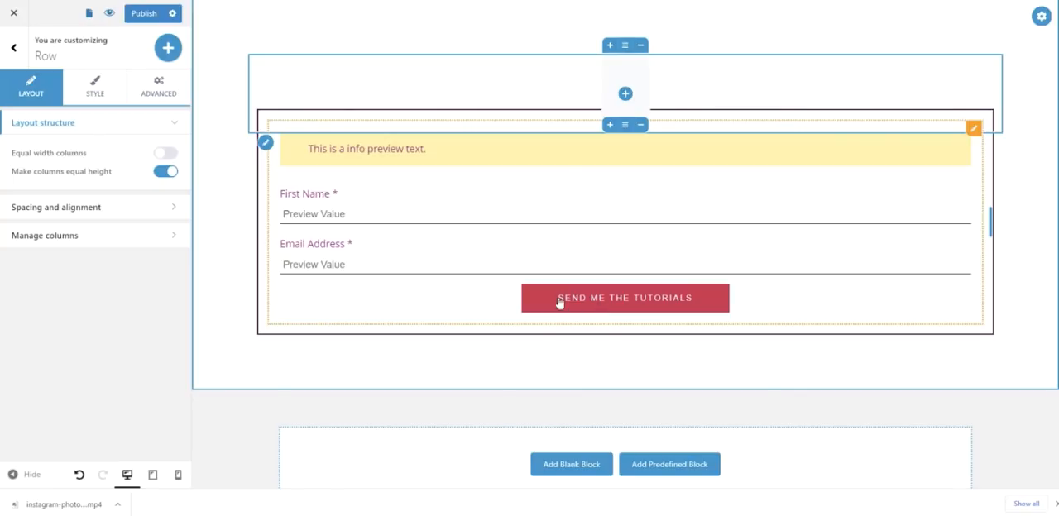
click(592, 303)
scroll(508, 258, up, 2)
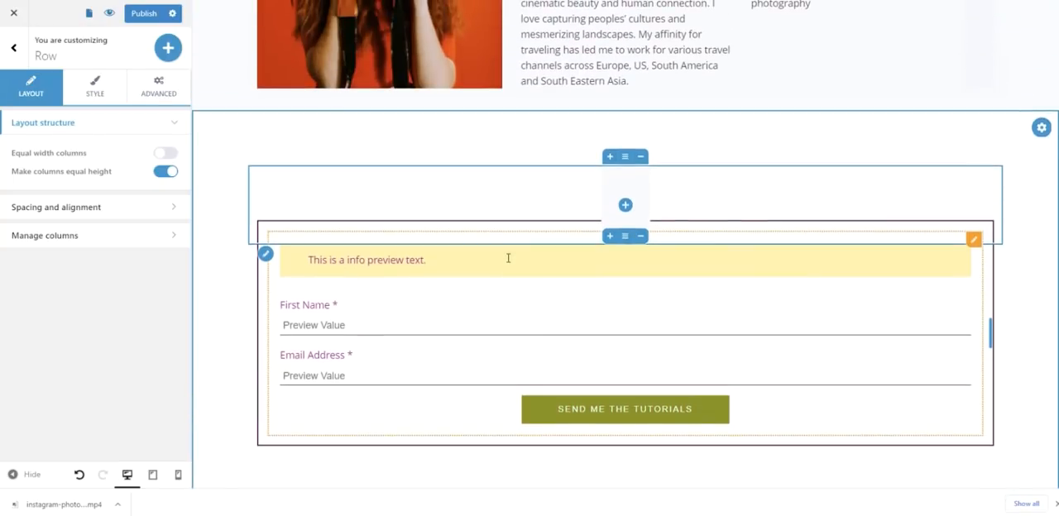
scroll(508, 258, up, 5)
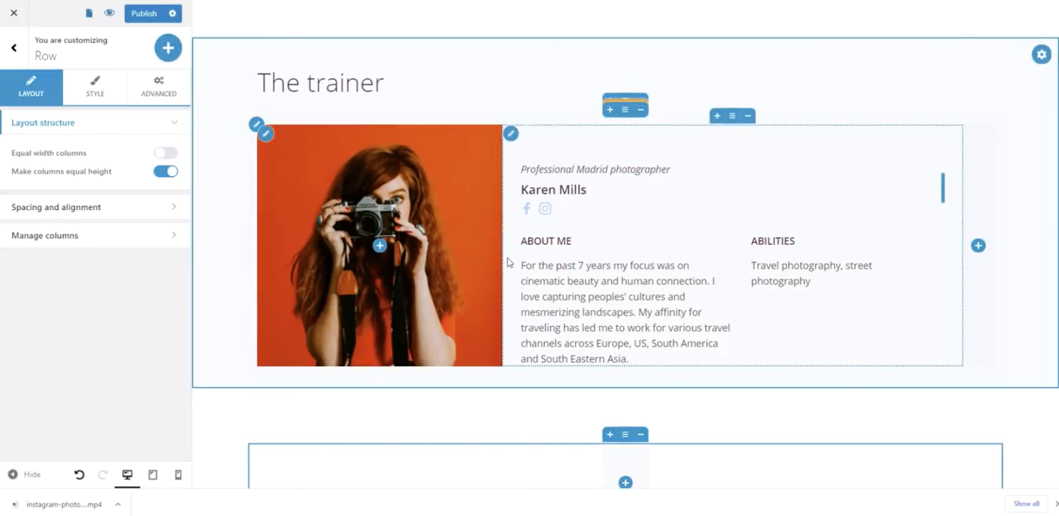
scroll(508, 263, down, 5)
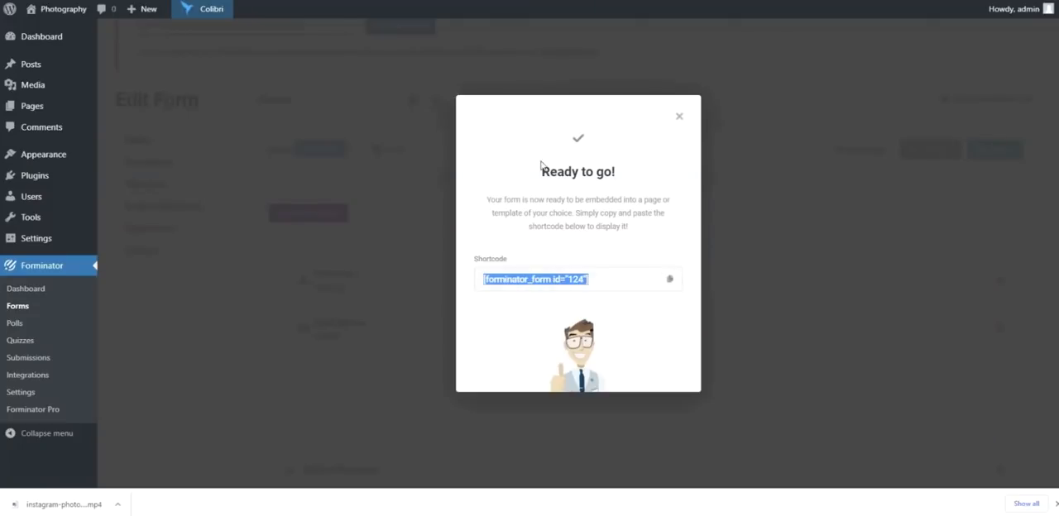
- Close the published form's shortcode dialog and preview the landing page, reviewing its sections from the header down to the sign-up form
click(679, 116)
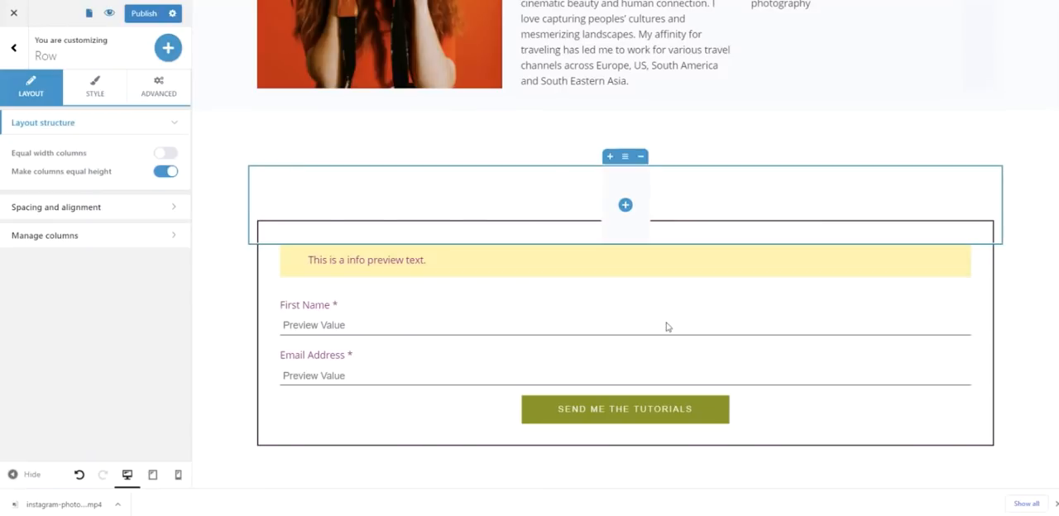
scroll(665, 326, up, 3)
scroll(667, 323, up, 3)
click(108, 13)
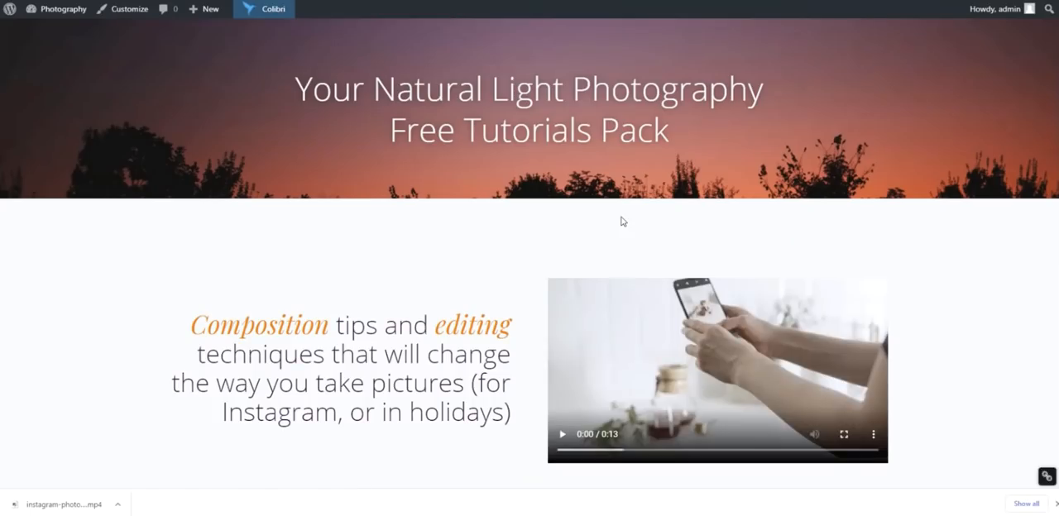
scroll(623, 222, down, 1)
scroll(623, 222, up, 1)
scroll(623, 222, down, 4)
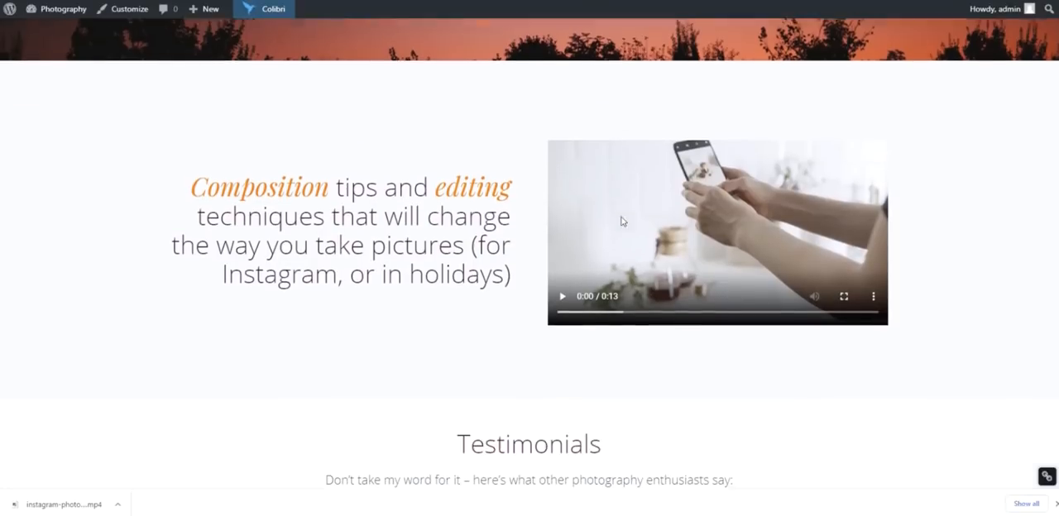
scroll(527, 197, down, 1)
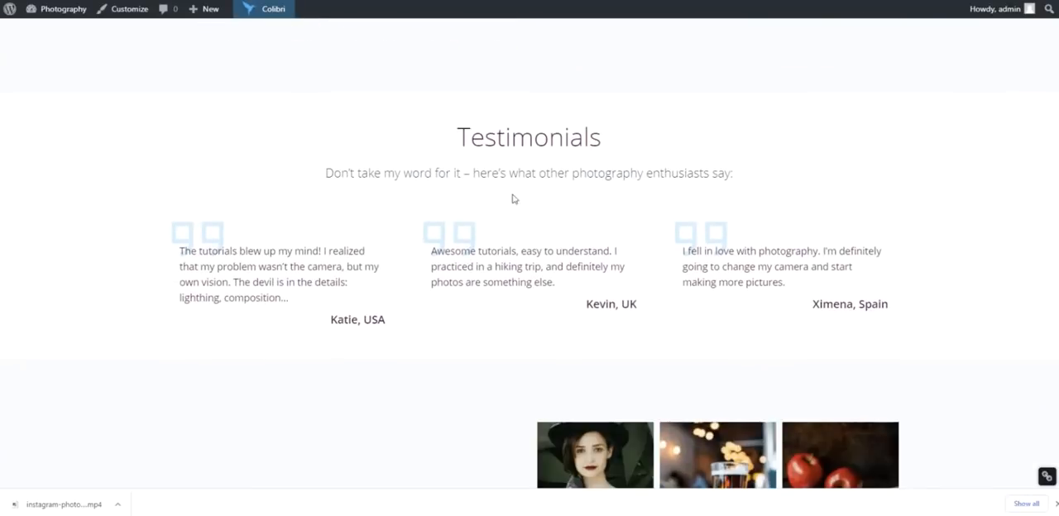
scroll(447, 260, down, 3)
scroll(383, 254, down, 2)
scroll(383, 254, down, 5)
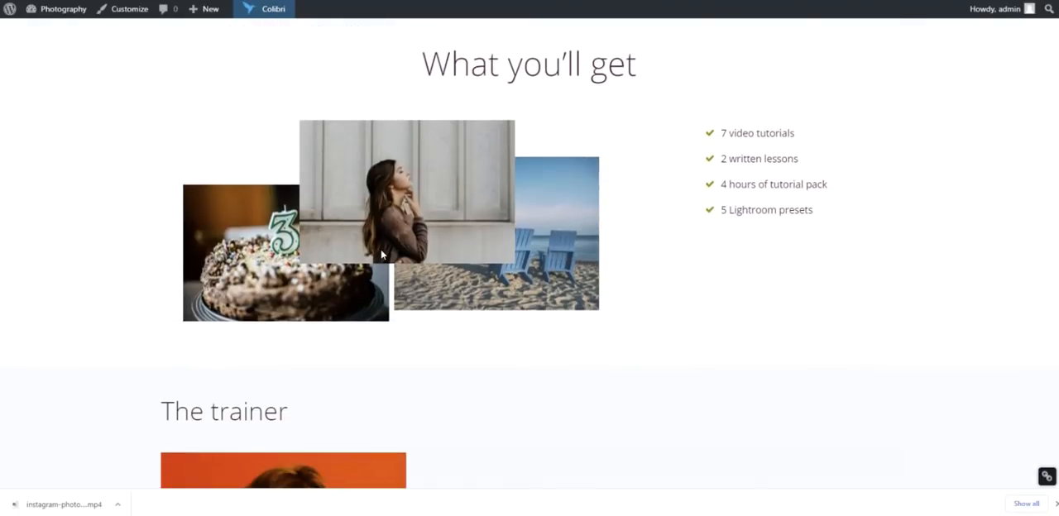
scroll(382, 254, down, 2)
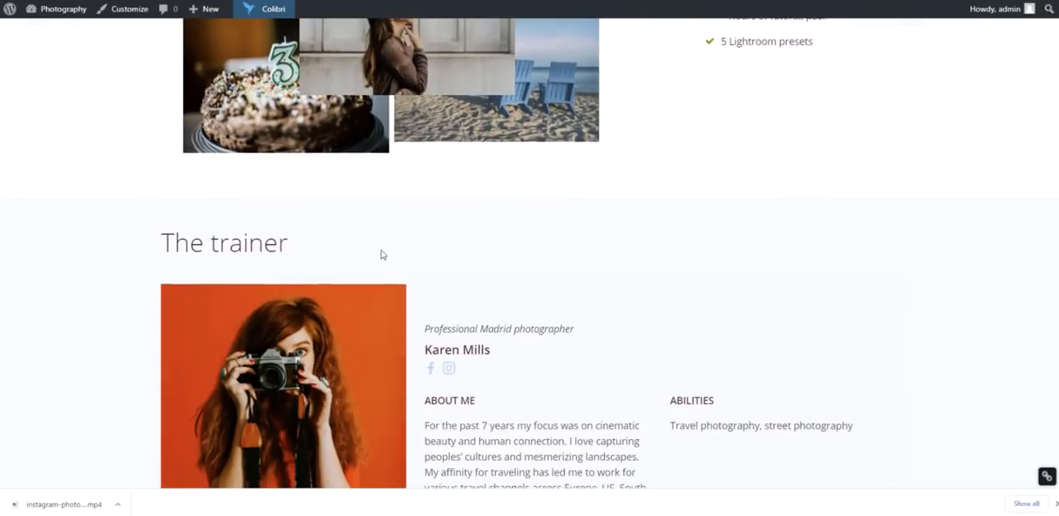
scroll(382, 254, down, 2)
scroll(382, 254, down, 3)
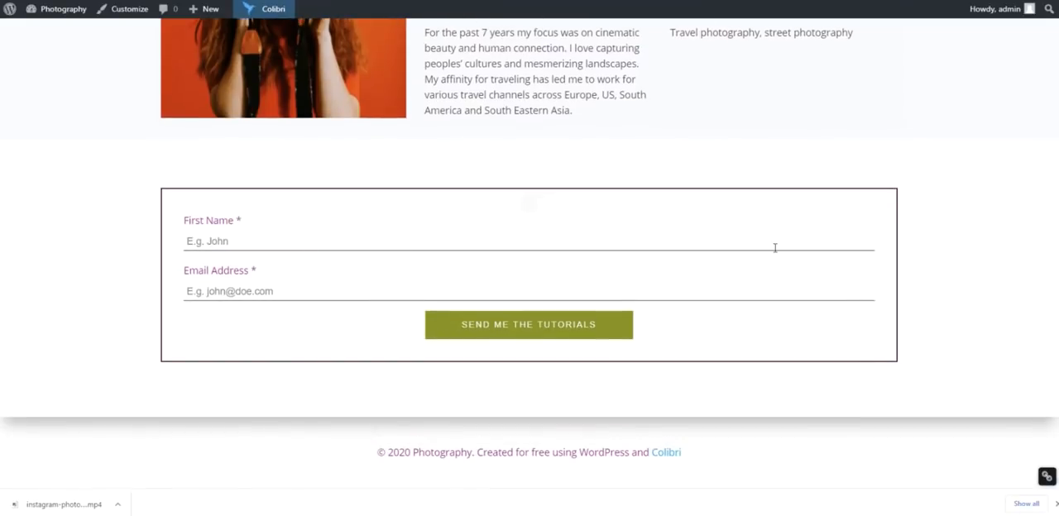